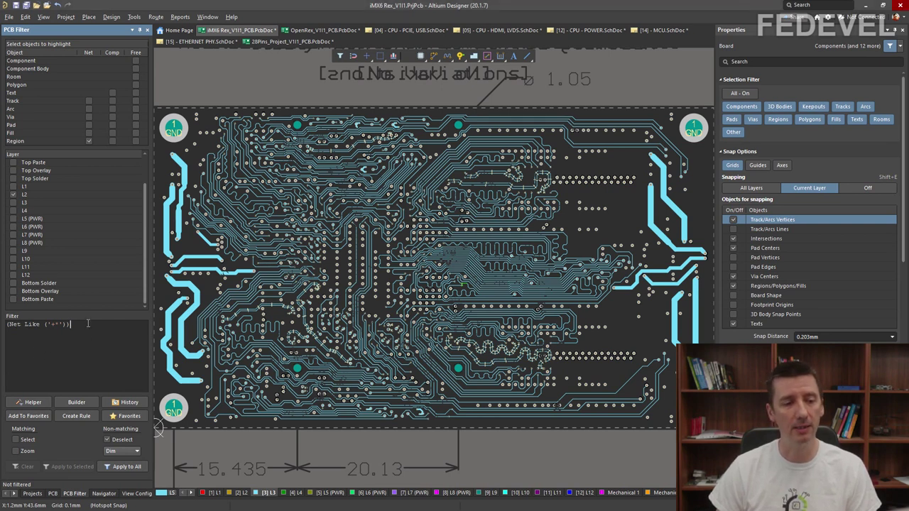
# Step: Examine the parts of the net-name query (Net Like ('+*')) in the PCB filter expression
pyautogui.moveTo(71, 323); pyautogui.dragTo(3, 323)
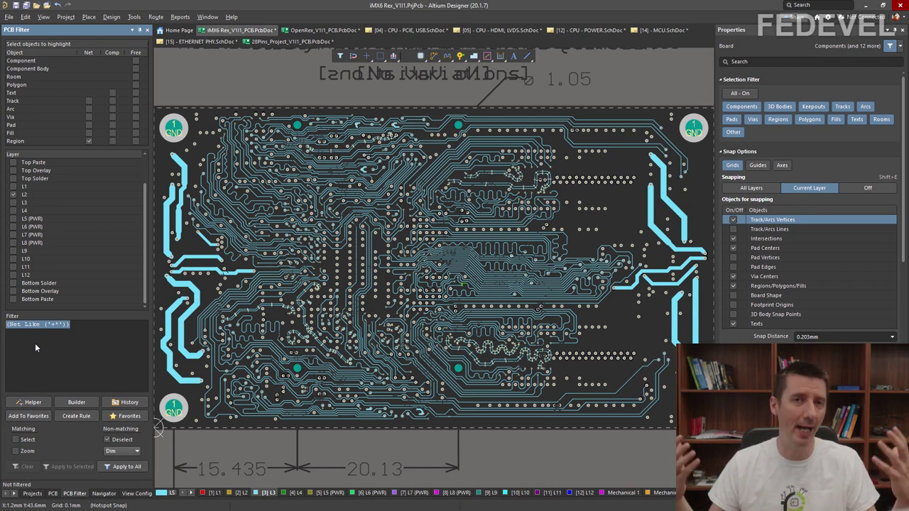
pyautogui.click(78, 324)
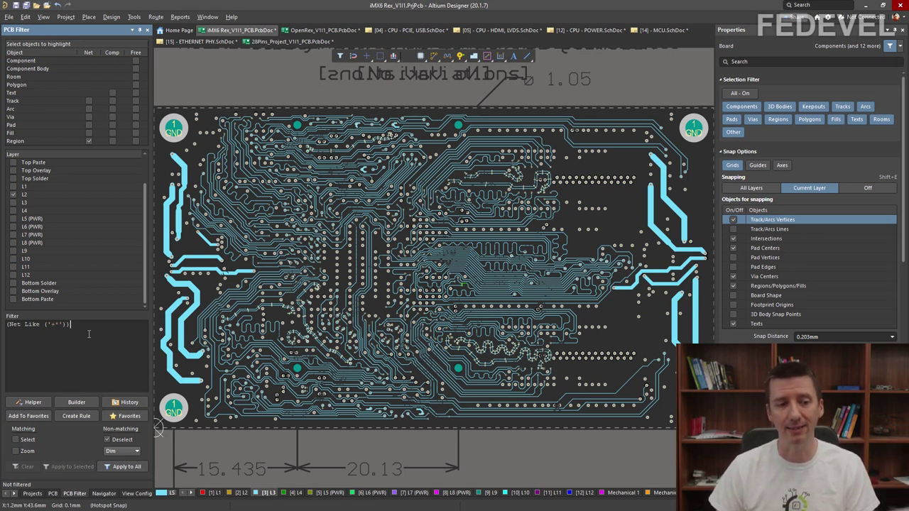
pyautogui.moveTo(71, 324); pyautogui.dragTo(6, 323)
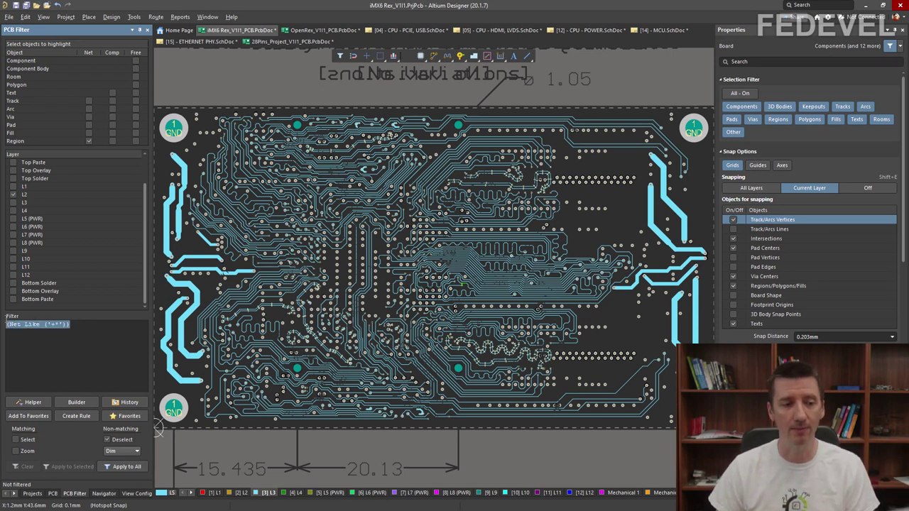
pyautogui.click(77, 324)
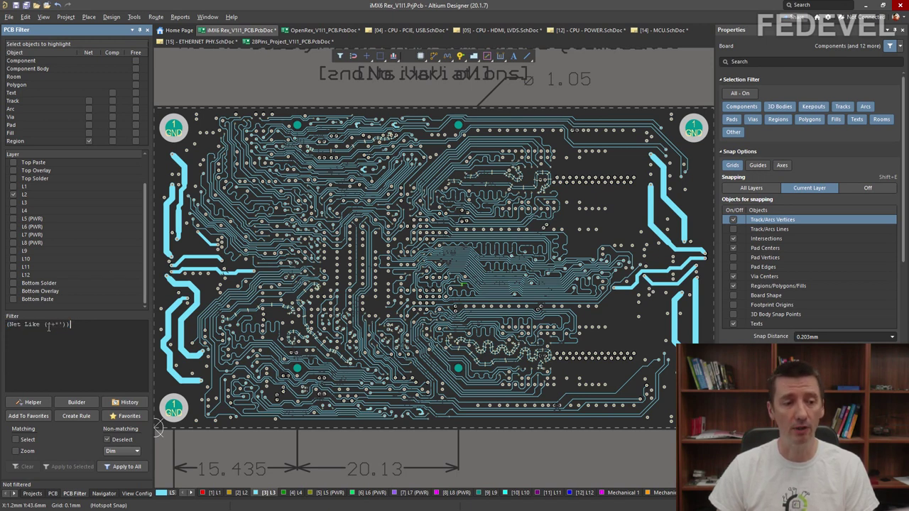
pyautogui.doubleClick(12, 324)
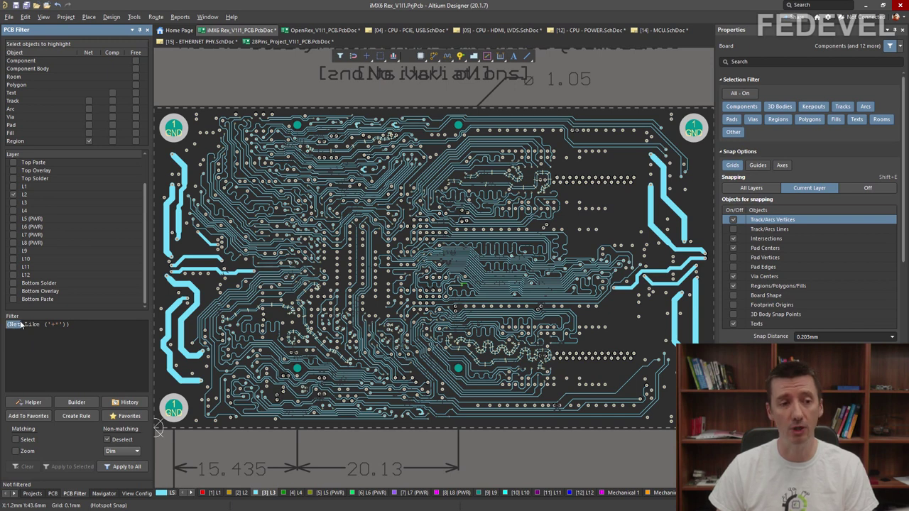
pyautogui.click(59, 325)
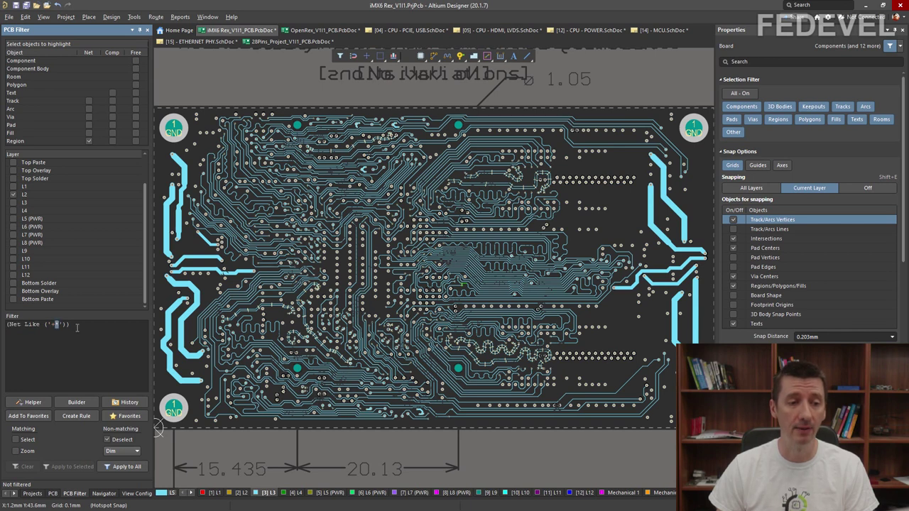
pyautogui.press('End')
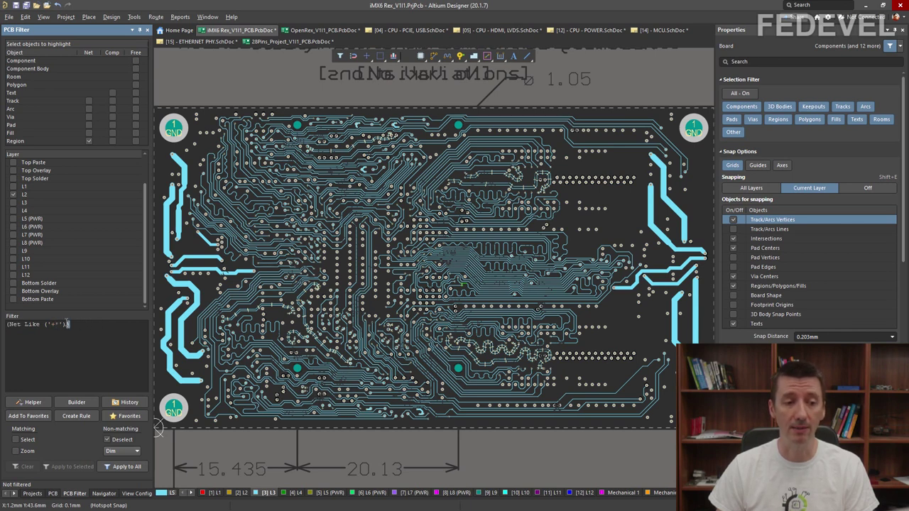
pyautogui.hotkey('shift', 'Home')
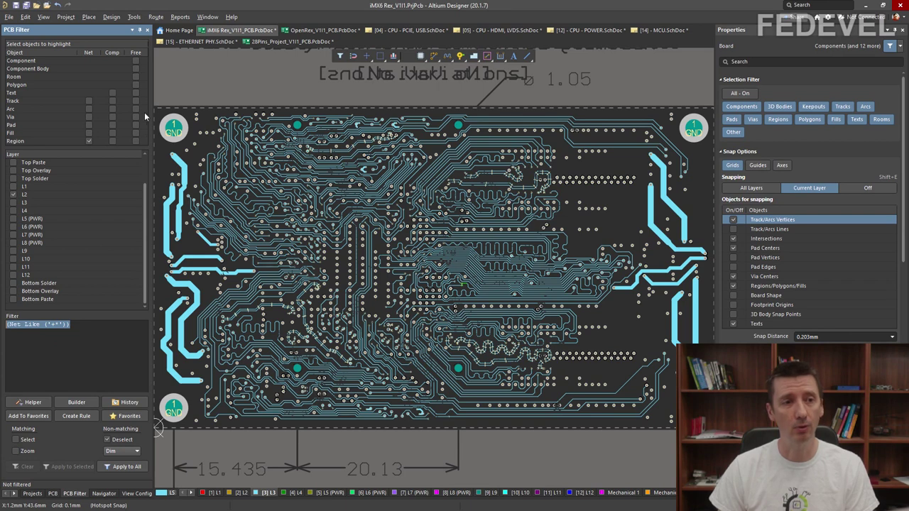
# Step: Review both object-matching queries of the "Poly GND to Via" clearance rule in the design rules, then close the rules editor
pyautogui.click(111, 17)
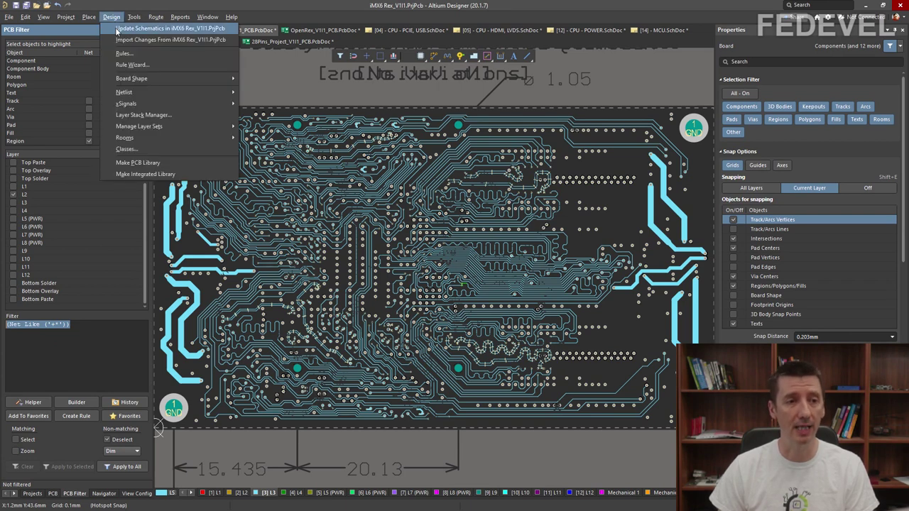
pyautogui.click(119, 54)
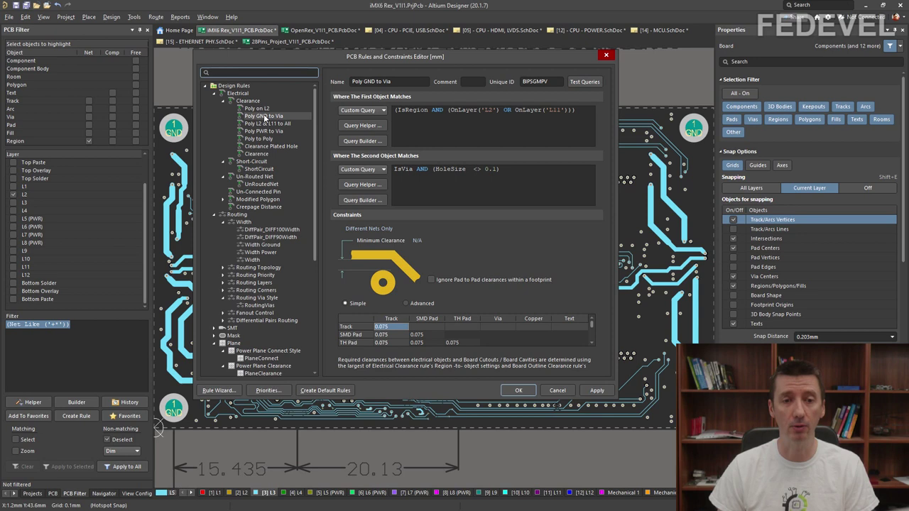
pyautogui.click(438, 110)
pyautogui.moveTo(578, 113); pyautogui.dragTo(393, 93)
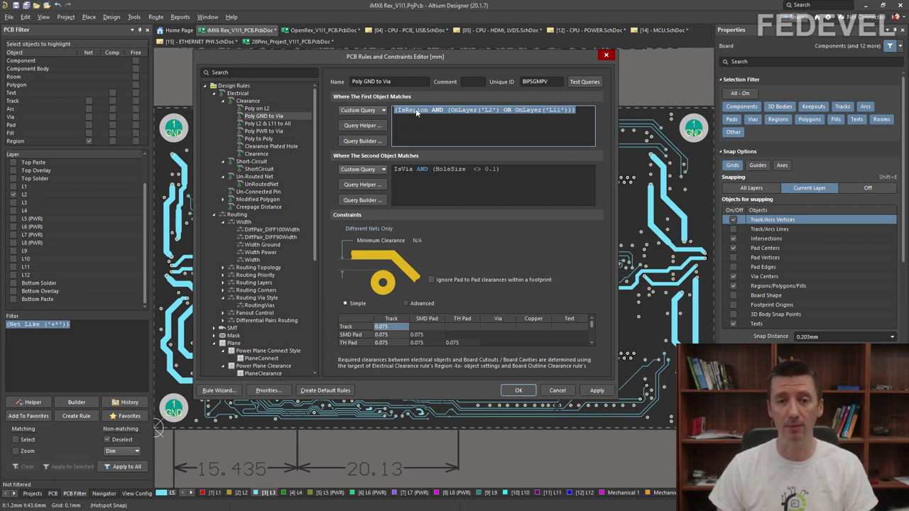
pyautogui.click(574, 116)
pyautogui.write(')')
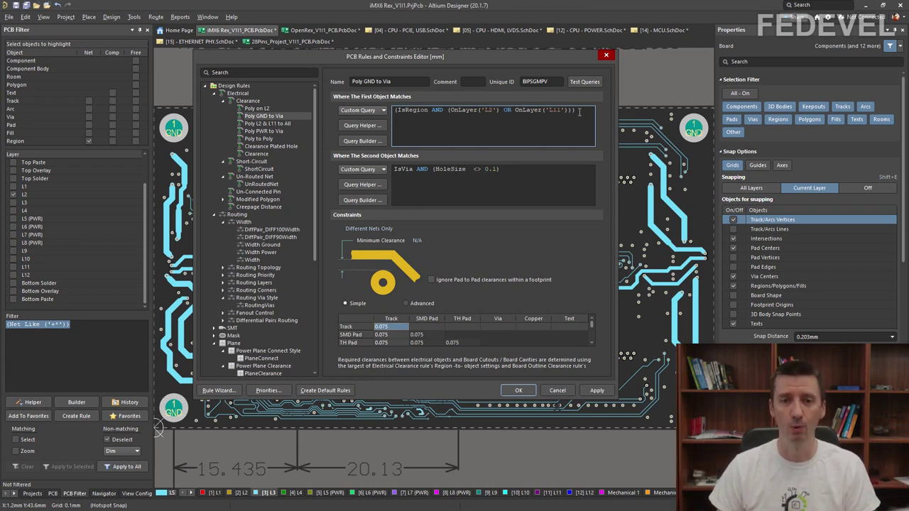
pyautogui.moveTo(580, 111); pyautogui.dragTo(392, 100)
pyautogui.moveTo(516, 169); pyautogui.dragTo(391, 169)
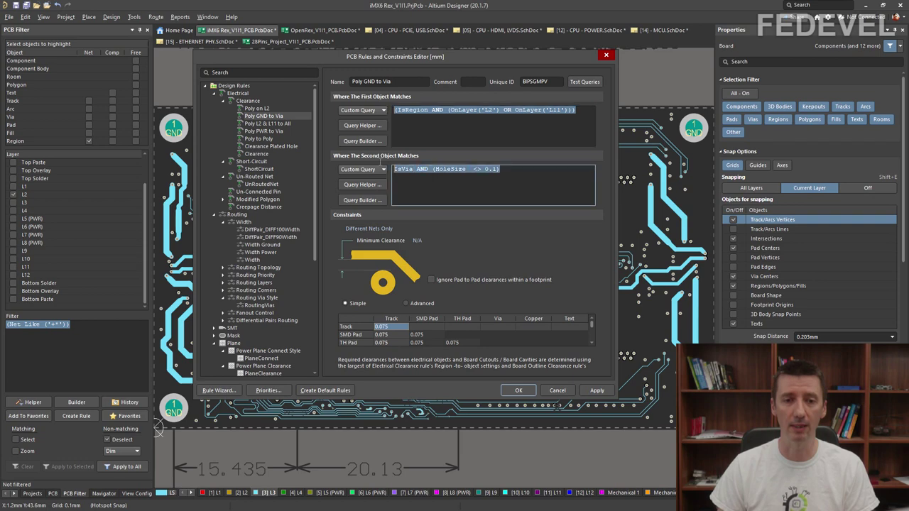
pyautogui.click(606, 56)
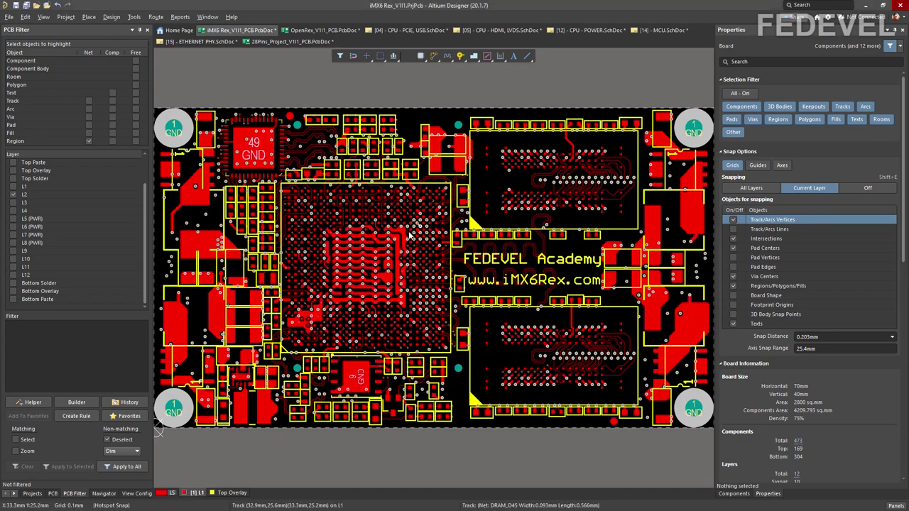
# Step: Start Find Similar Objects from pad E25 of the large BGA component U1
pyautogui.keyDown('ctrl'); pyautogui.scroll(2, 353, 215); pyautogui.keyUp('ctrl')
pyautogui.keyDown('ctrl'); pyautogui.scroll(3, 352, 215); pyautogui.keyUp('ctrl')
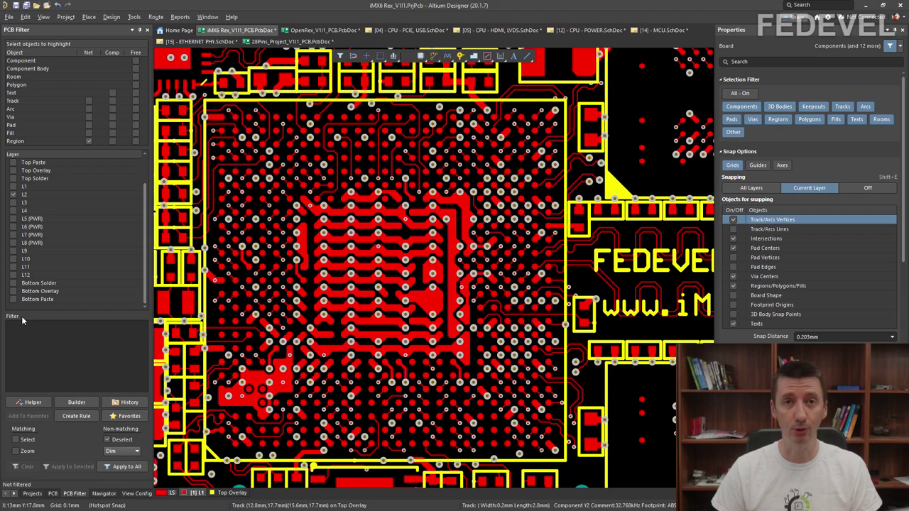
pyautogui.moveTo(314, 176); pyautogui.dragTo(317, 210, button='right')
pyautogui.keyDown('ctrl'); pyautogui.scroll(6, 317, 210); pyautogui.keyUp('ctrl')
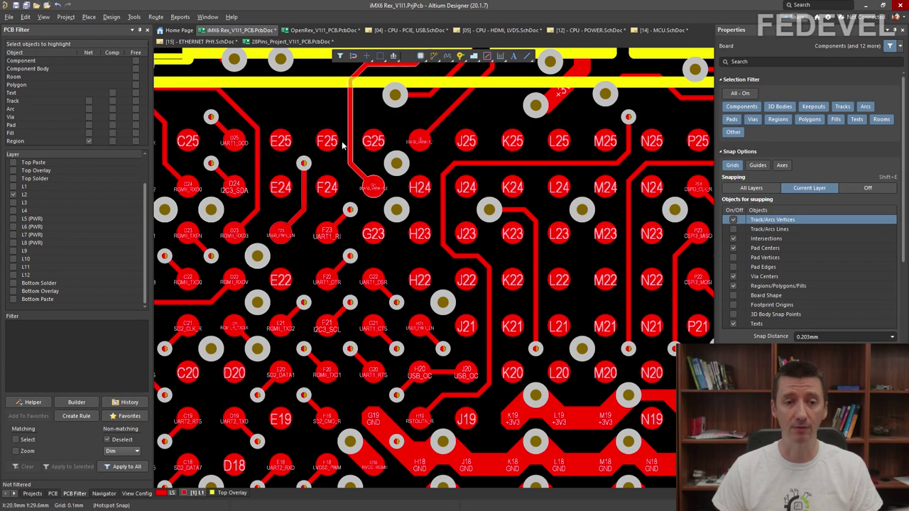
pyautogui.click(40, 337)
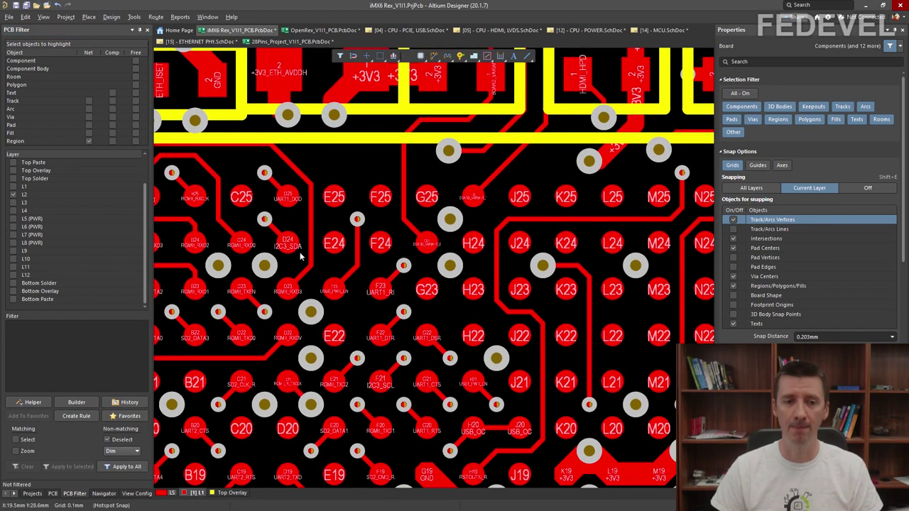
pyautogui.keyDown('ctrl'); pyautogui.scroll(5, 306, 213); pyautogui.keyUp('ctrl')
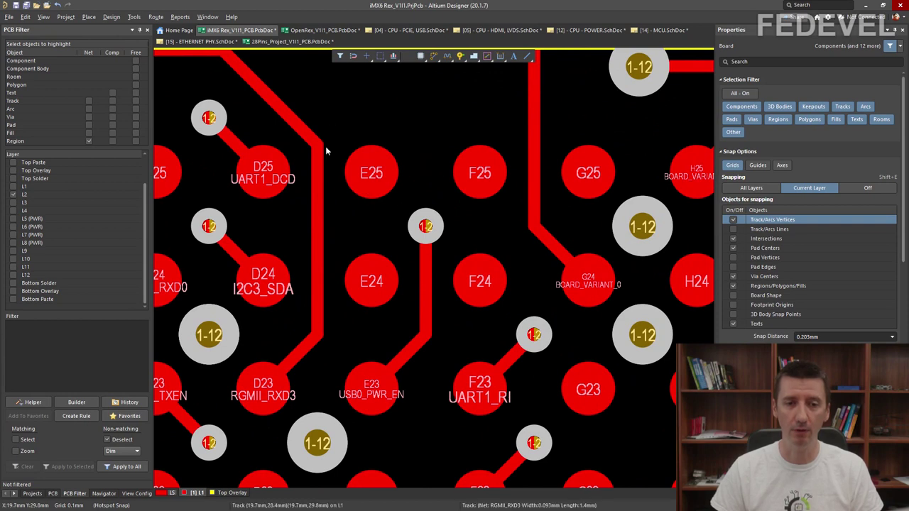
pyautogui.rightClick(372, 153)
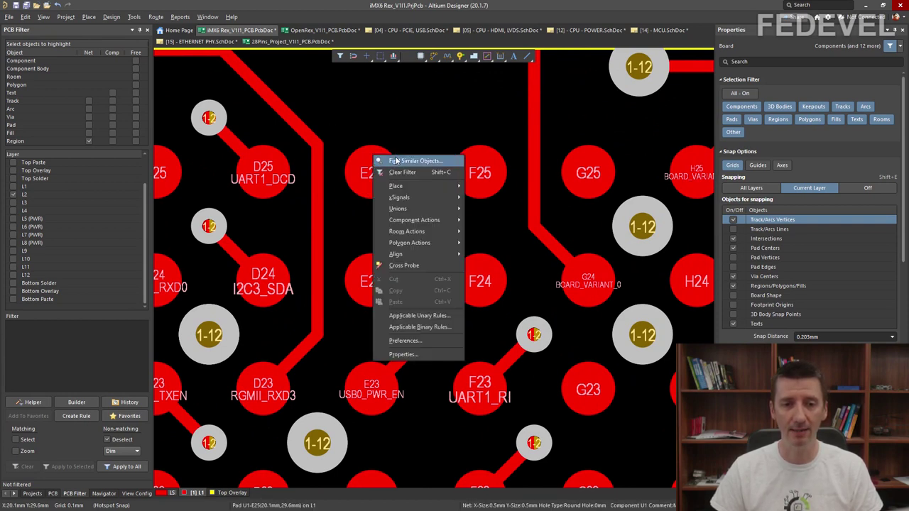
pyautogui.click(448, 163)
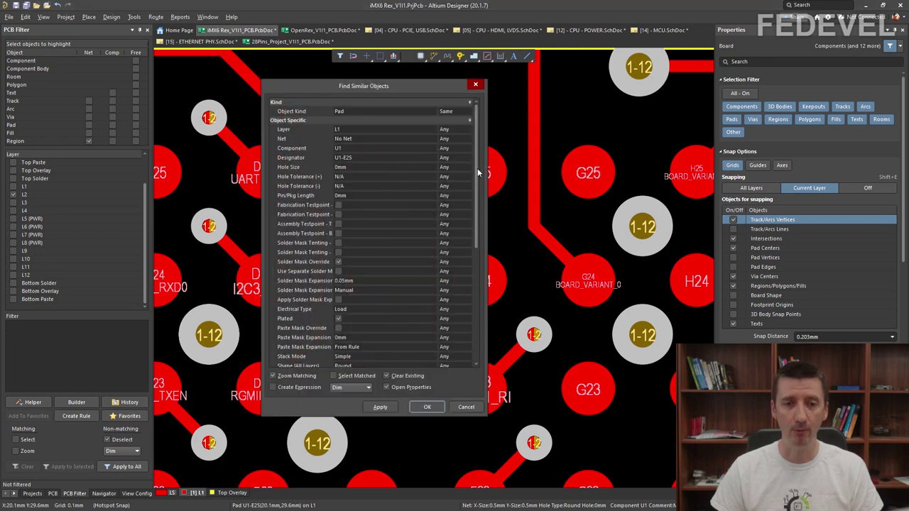
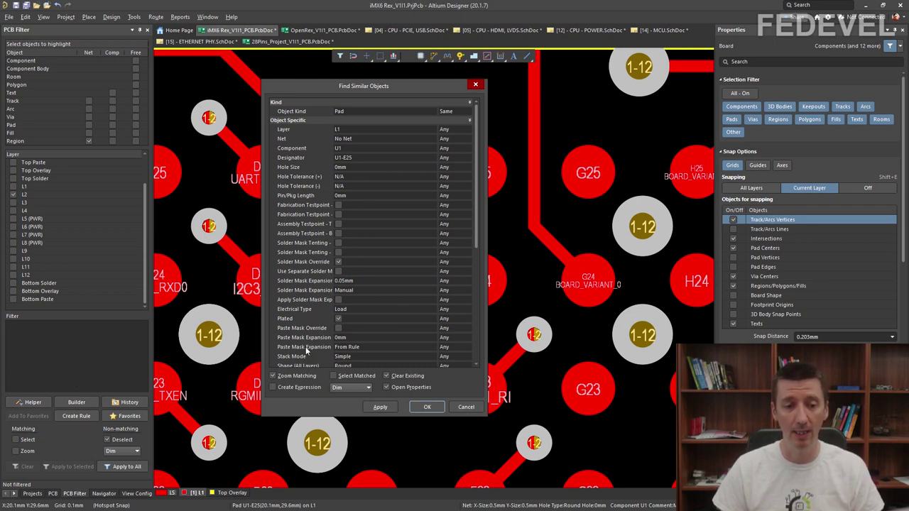
# Step: Enable Create Expression, set the Net criterion to Same, and run the similar-objects search
pyautogui.click(273, 387)
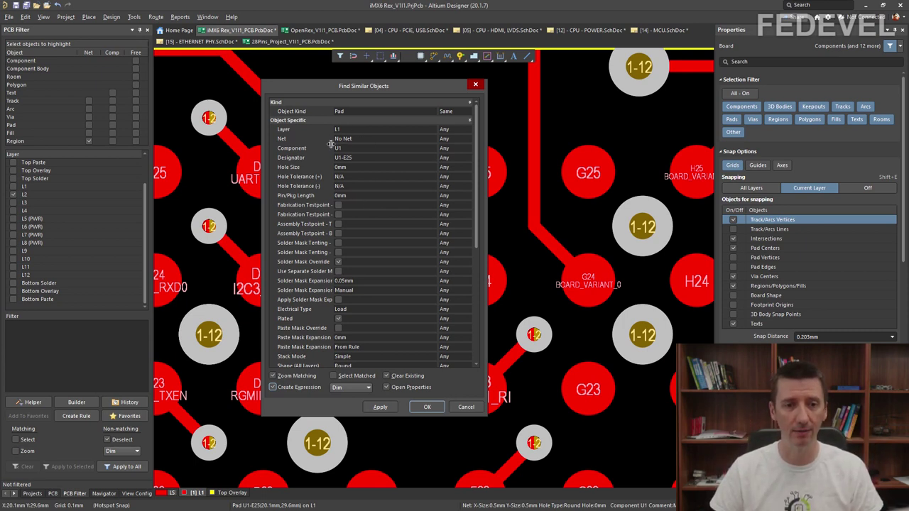
pyautogui.click(463, 139)
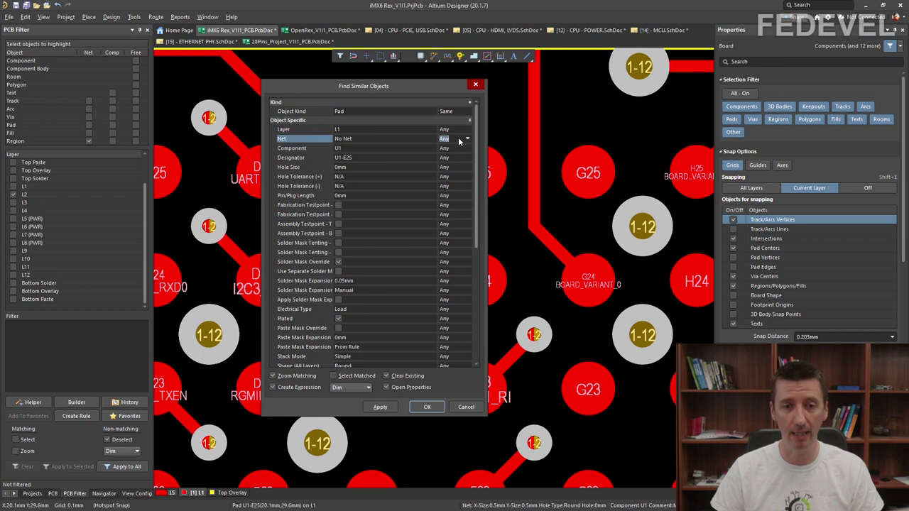
pyautogui.click(468, 139)
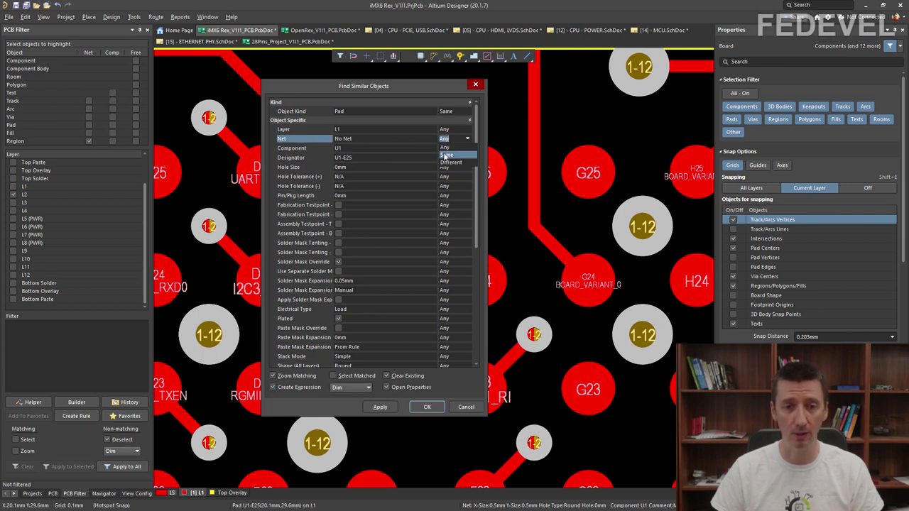
pyautogui.click(445, 156)
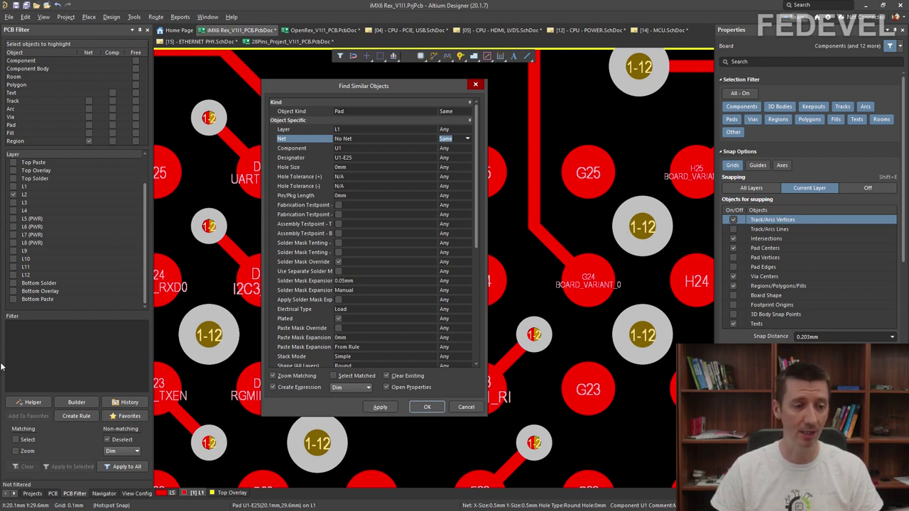
pyautogui.click(428, 407)
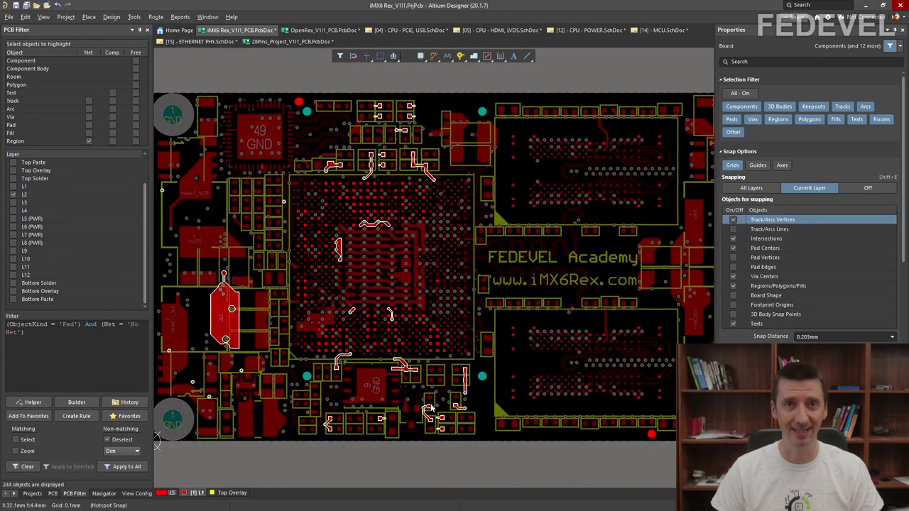
# Step: Examine the generated filter expression and the BGA pads it highlights on the board
pyautogui.click(46, 333)
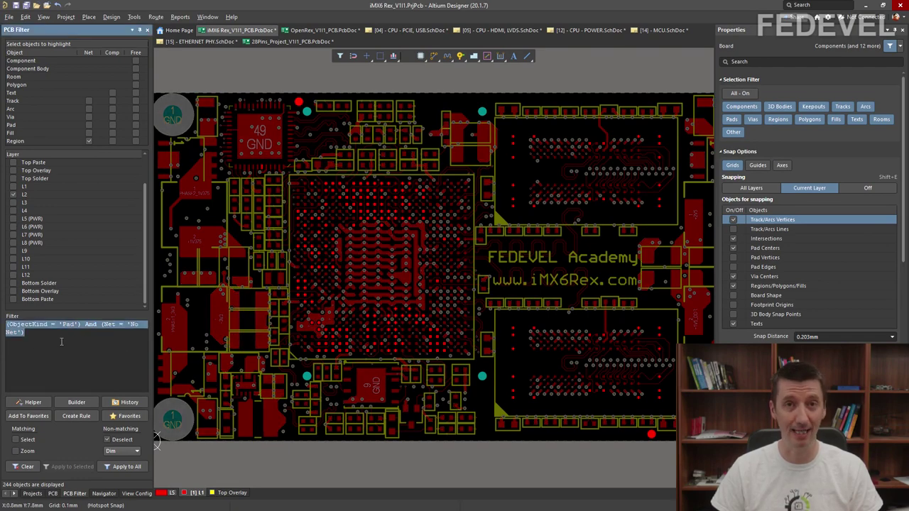
pyautogui.moveTo(360, 314); pyautogui.dragTo(363, 338, button='right')
pyautogui.keyDown('ctrl'); pyautogui.scroll(10, 348, 213); pyautogui.keyUp('ctrl')
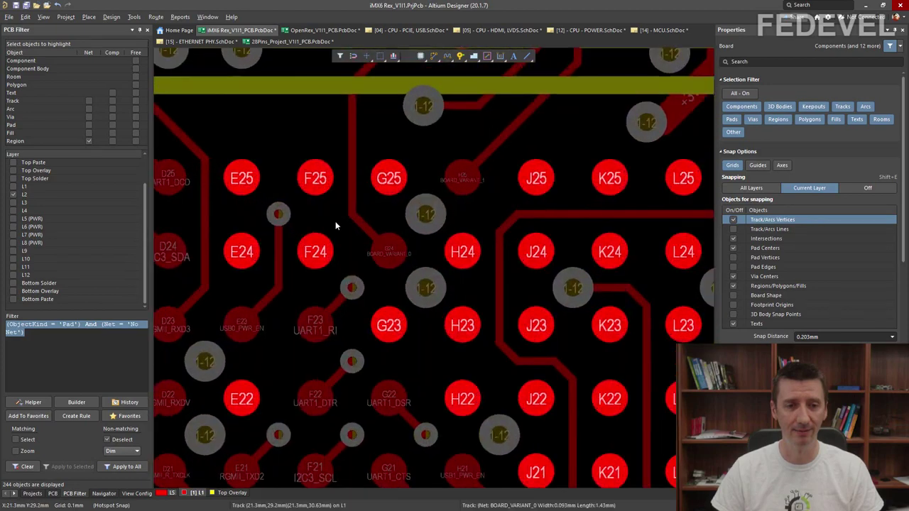
pyautogui.moveTo(335, 225); pyautogui.dragTo(383, 151, button='right')
pyautogui.keyDown('ctrl'); pyautogui.scroll(-3, 376, 148); pyautogui.keyUp('ctrl')
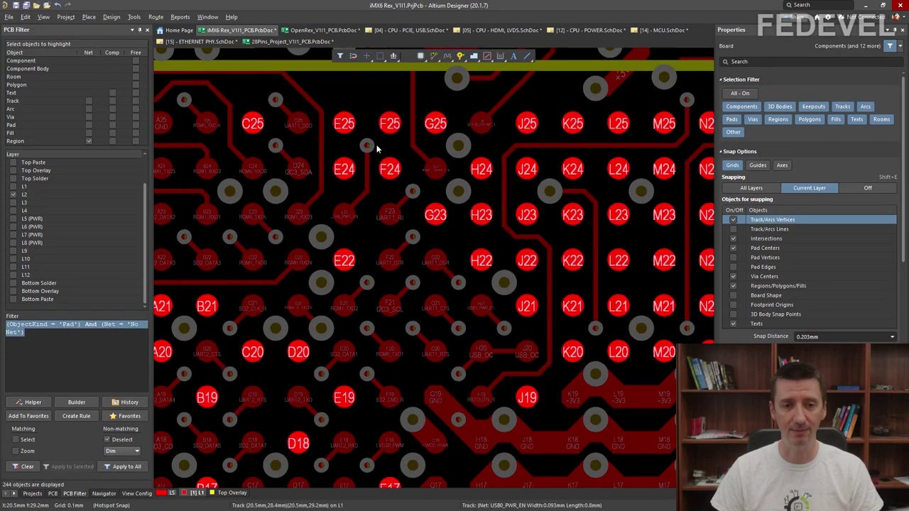
pyautogui.scroll(-3, 446, 125)
pyautogui.moveTo(447, 126); pyautogui.dragTo(403, 267, button='right')
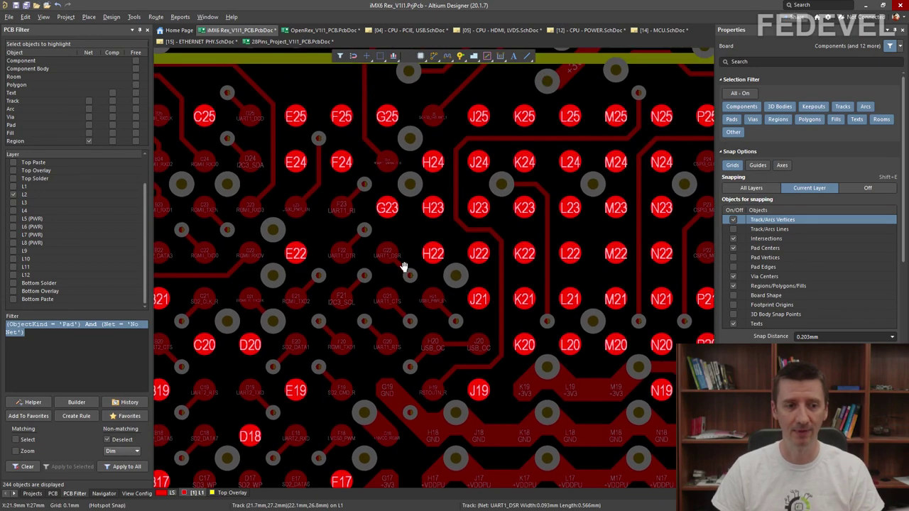
pyautogui.keyDown('ctrl'); pyautogui.scroll(2, 248, 122); pyautogui.keyUp('ctrl')
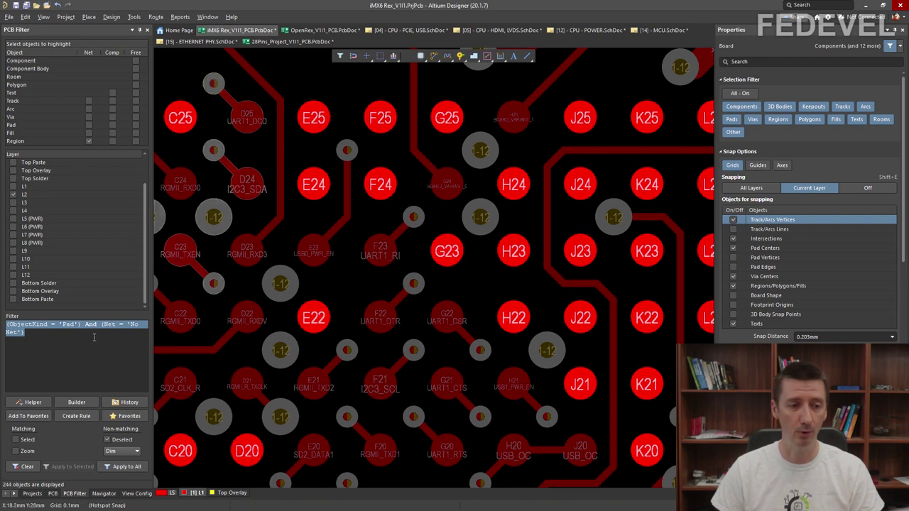
pyautogui.click(43, 330)
pyautogui.hotkey('ctrl', 'a')
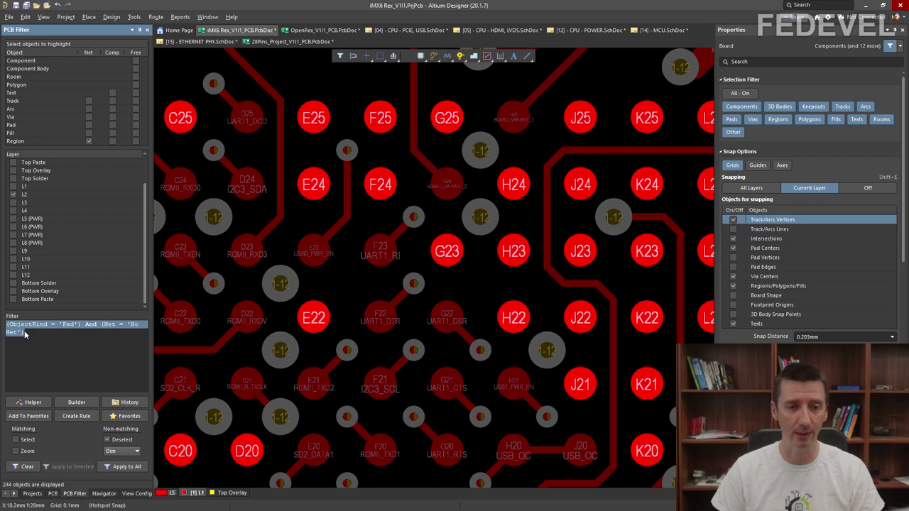
# Step: Find similar objects from pad E25 of component U1 with the Net criterion set to Different, generating the filter expression
pyautogui.rightClick(315, 120)
pyautogui.click(375, 122)
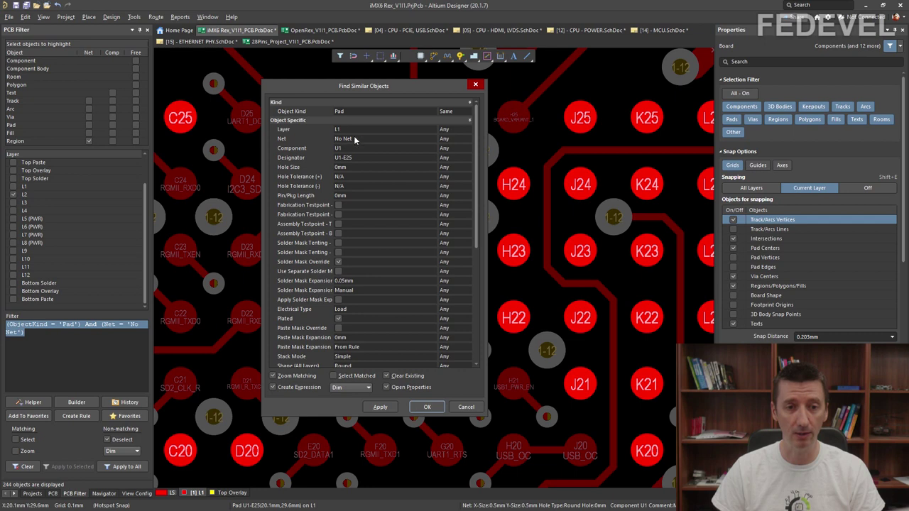
pyautogui.click(448, 139)
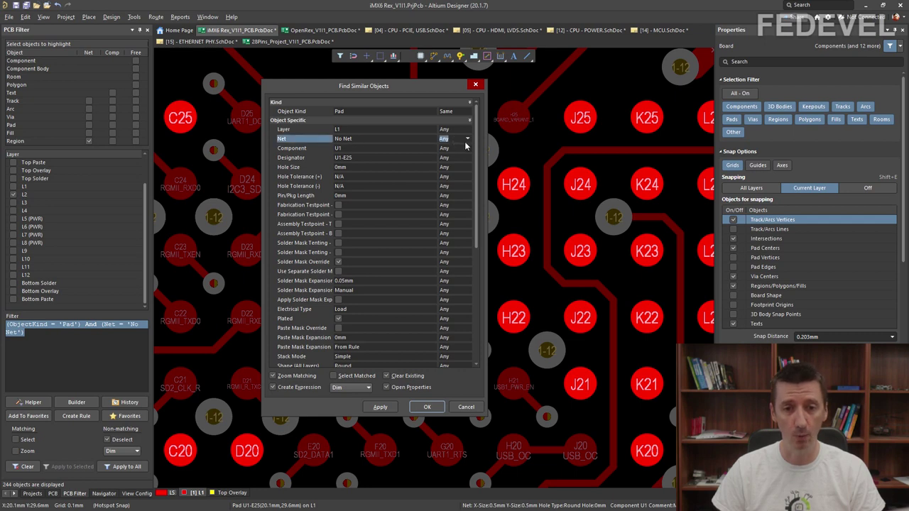
pyautogui.click(468, 140)
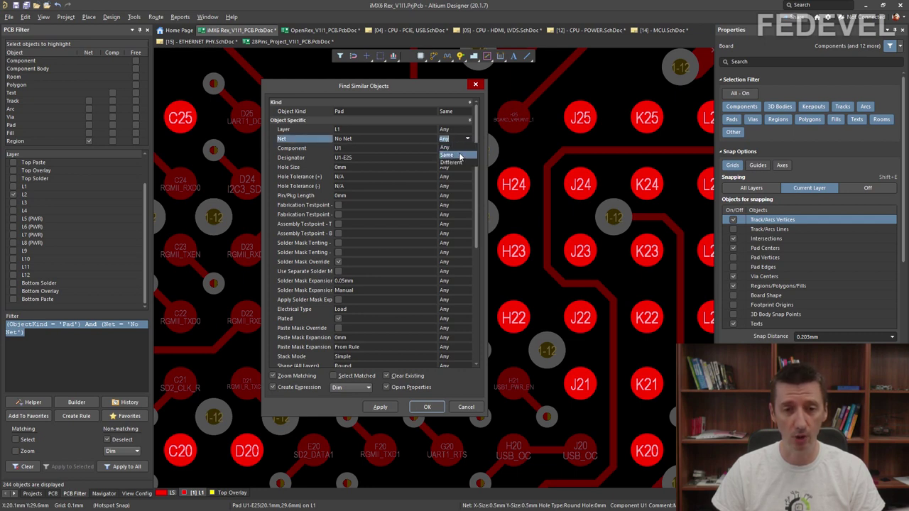
pyautogui.click(453, 162)
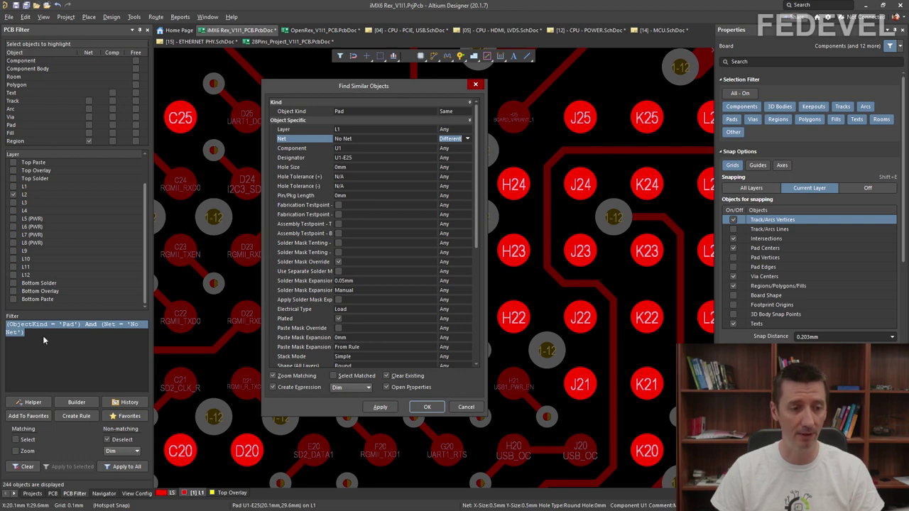
pyautogui.click(380, 407)
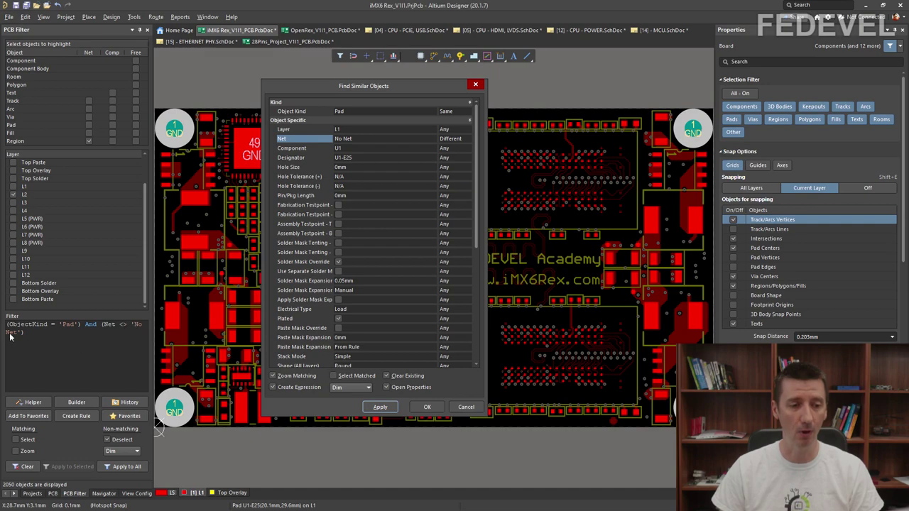
pyautogui.click(426, 406)
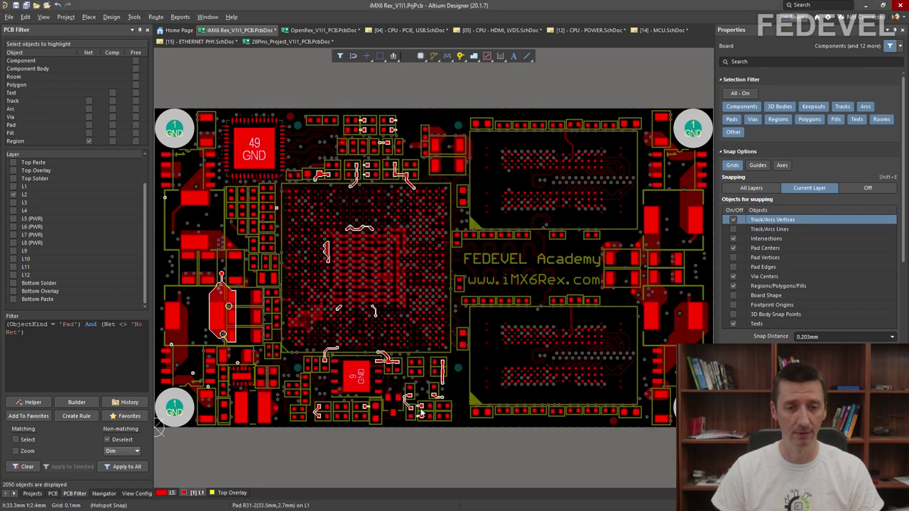
# Step: Examine which BGA pads the new net filter highlights, then fit the whole board in view
pyautogui.keyDown('ctrl'); pyautogui.scroll(3, 303, 201); pyautogui.keyUp('ctrl')
pyautogui.keyDown('ctrl'); pyautogui.scroll(5, 304, 201); pyautogui.keyUp('ctrl')
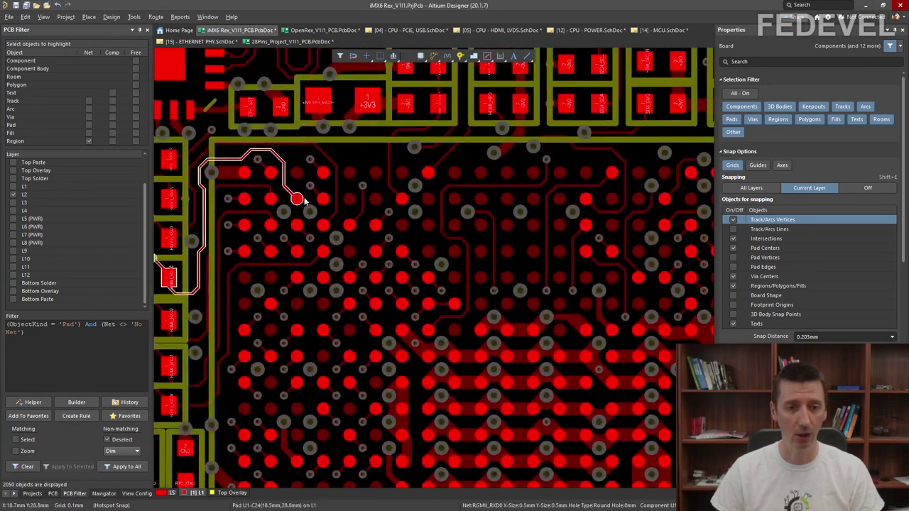
pyautogui.keyDown('ctrl'); pyautogui.scroll(2, 480, 243); pyautogui.keyUp('ctrl')
pyautogui.hscroll(10, 480, 242)
pyautogui.scroll(-3, 480, 243)
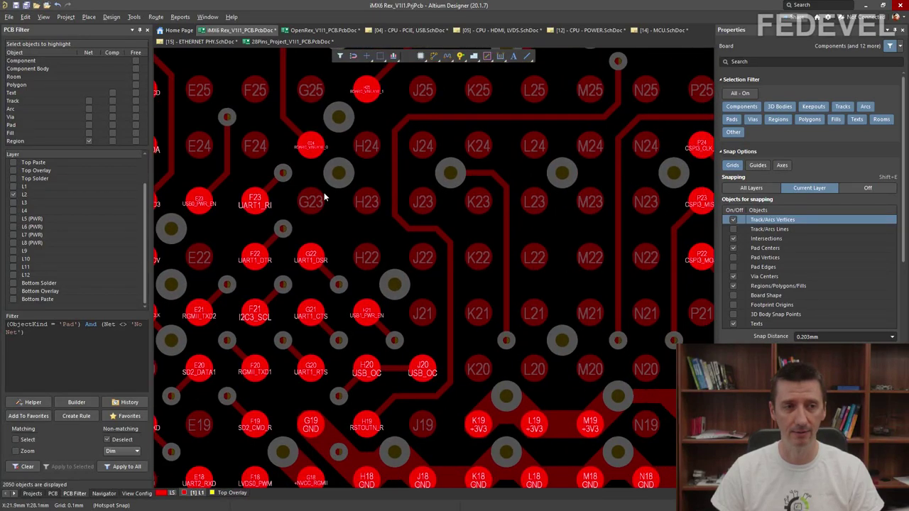
pyautogui.click(43, 16)
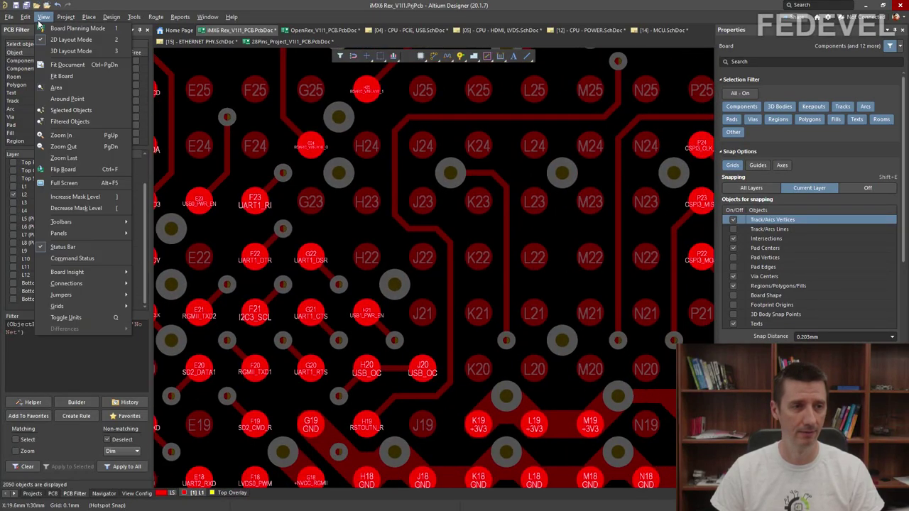
pyautogui.click(46, 74)
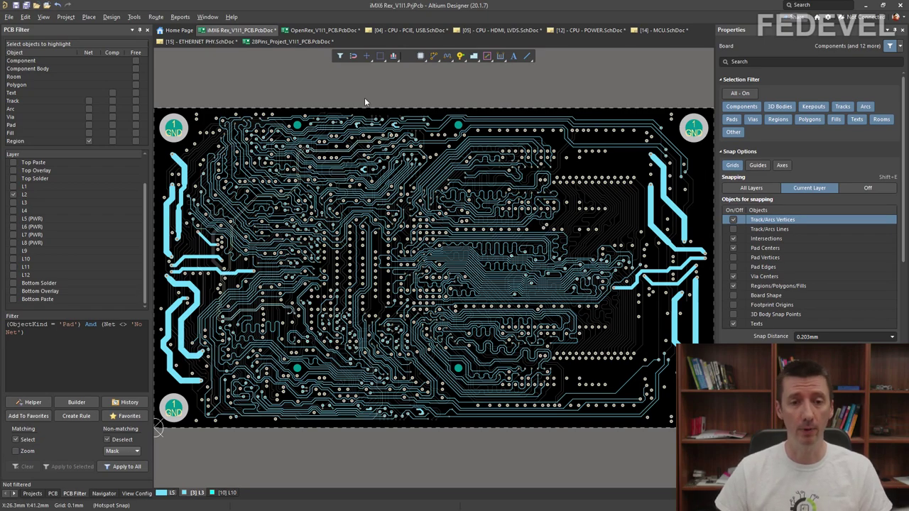
# Step: Select the long horizontal USB0_ID track near the board's upper edge on layer L3 and check its width
pyautogui.keyDown('ctrl'); pyautogui.scroll(6, 492, 109); pyautogui.keyUp('ctrl')
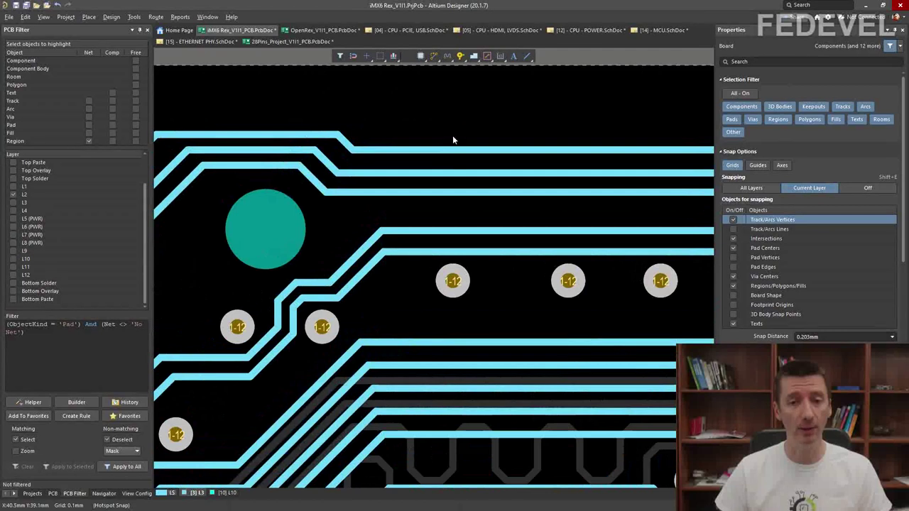
pyautogui.click(436, 150)
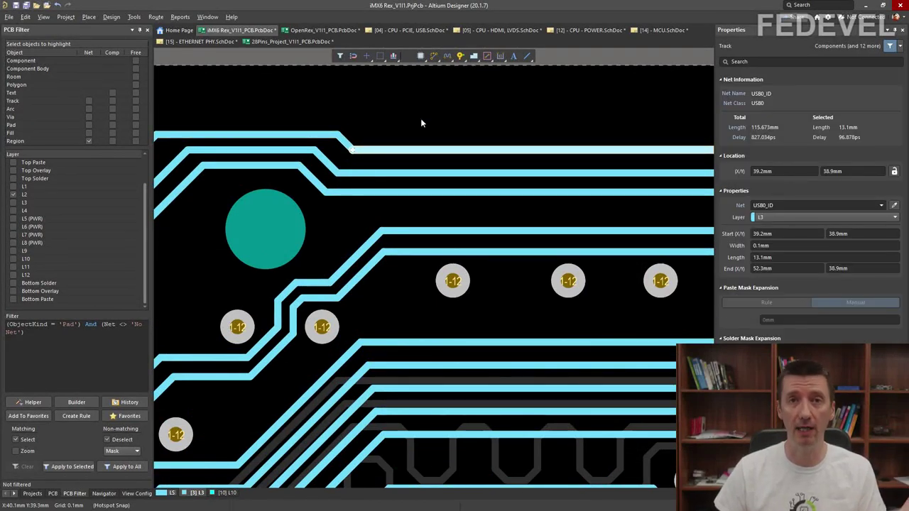
pyautogui.moveTo(458, 115); pyautogui.dragTo(295, 106, button='right')
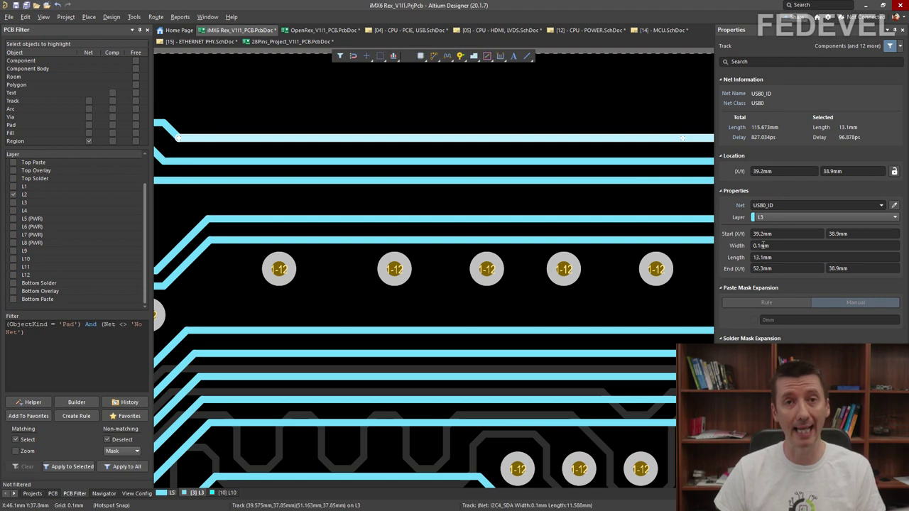
pyautogui.keyDown('ctrl'); pyautogui.scroll(-5, 467, 133); pyautogui.keyUp('ctrl')
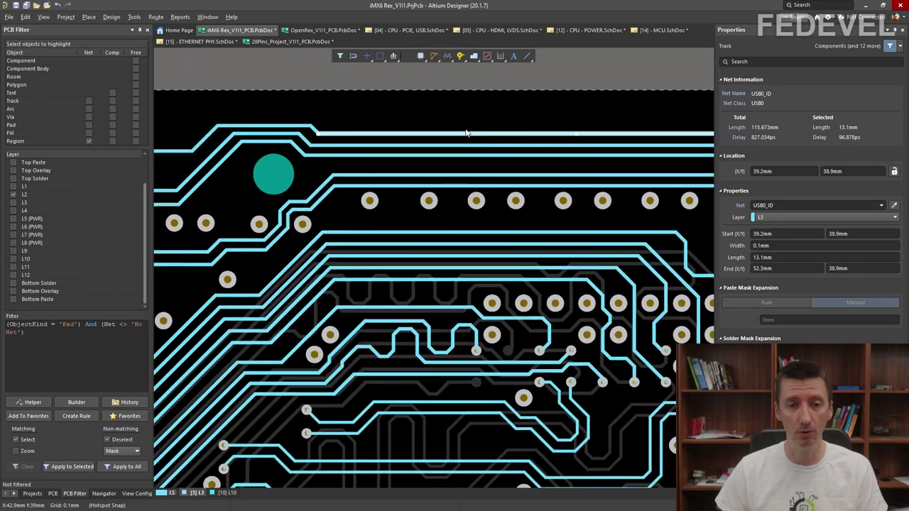
pyautogui.keyDown('ctrl'); pyautogui.scroll(6, 466, 132); pyautogui.keyUp('ctrl')
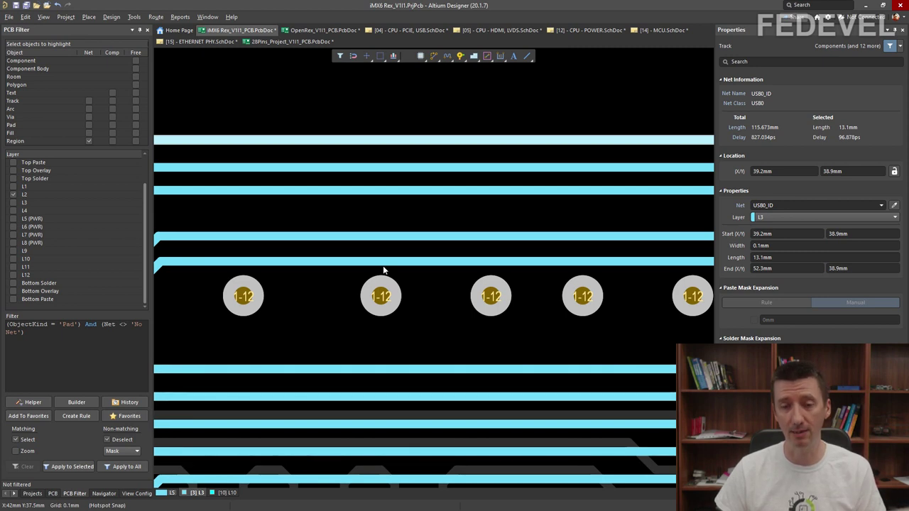
pyautogui.keyDown('ctrl'); pyautogui.scroll(-3, 439, 142); pyautogui.keyUp('ctrl')
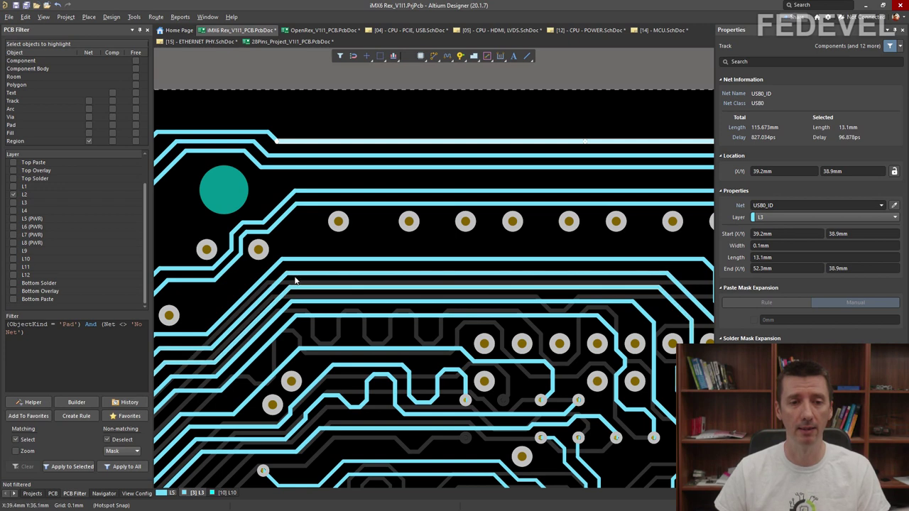
# Step: Find similar objects from the selected USB0_ID track with the Layer and Width criteria set to Same
pyautogui.rightClick(329, 142)
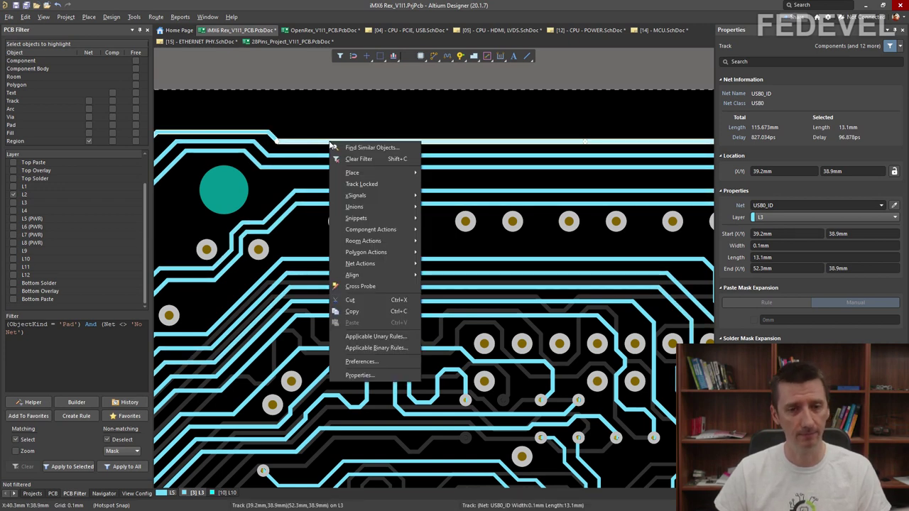
pyautogui.click(404, 148)
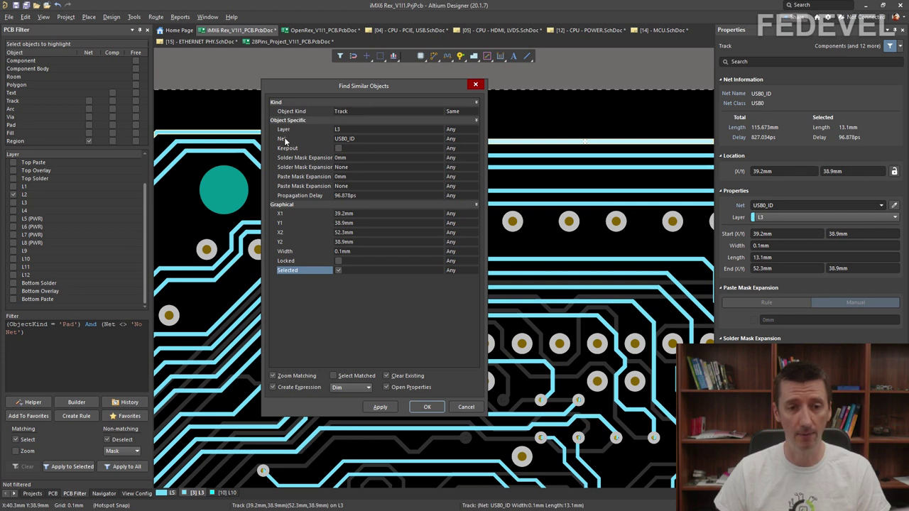
pyautogui.click(458, 129)
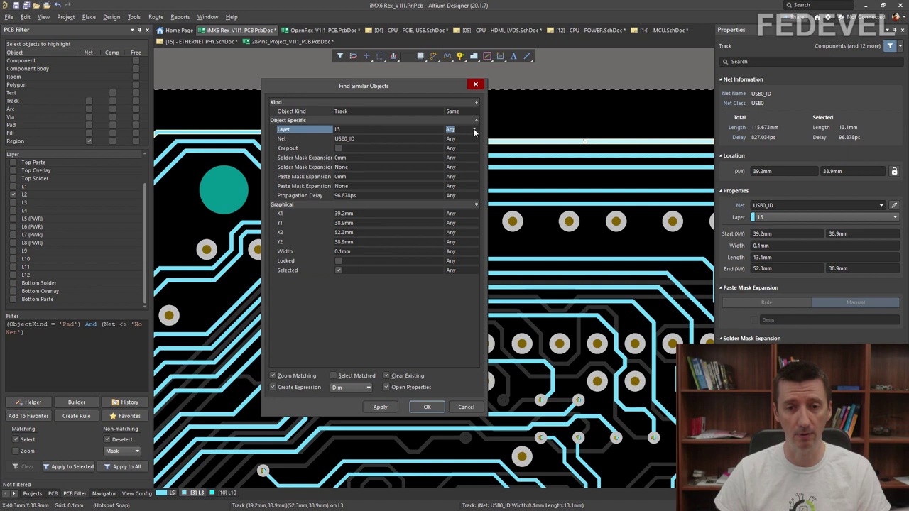
pyautogui.click(475, 130)
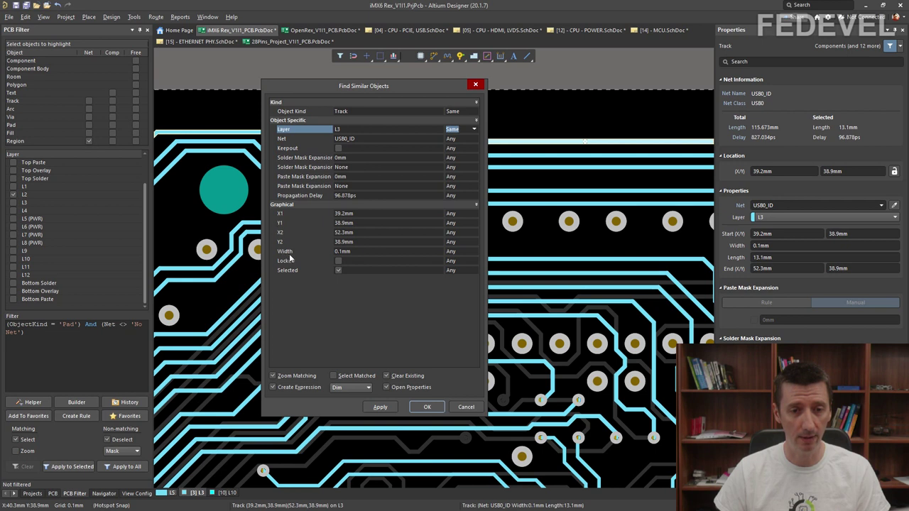
pyautogui.click(471, 250)
pyautogui.click(474, 251)
pyautogui.click(458, 271)
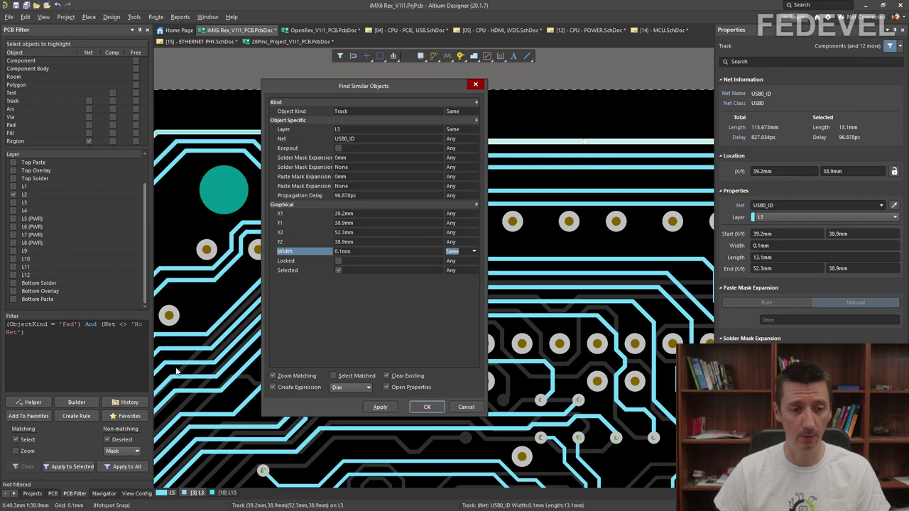
pyautogui.click(427, 406)
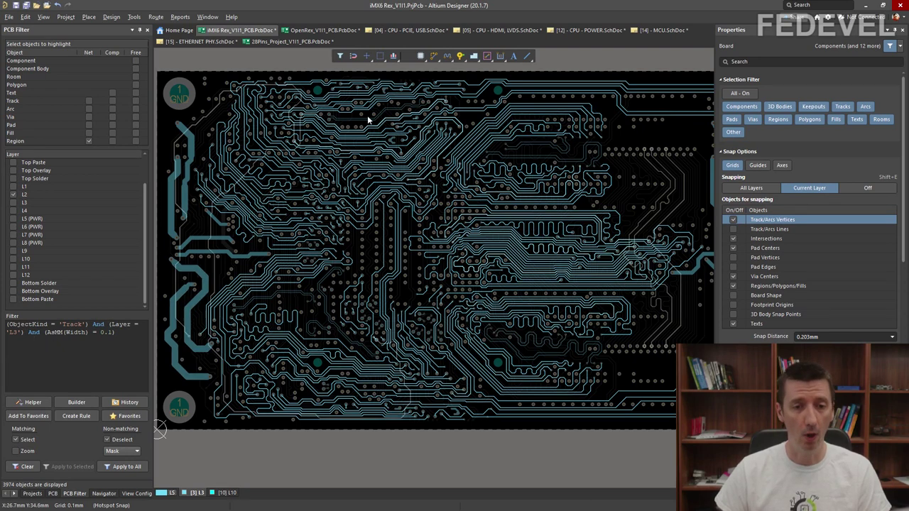
# Step: Duplicate the (Layer = 'L3') condition in the filter expression, joining the copy to the original with OR
pyautogui.doubleClick(16, 333)
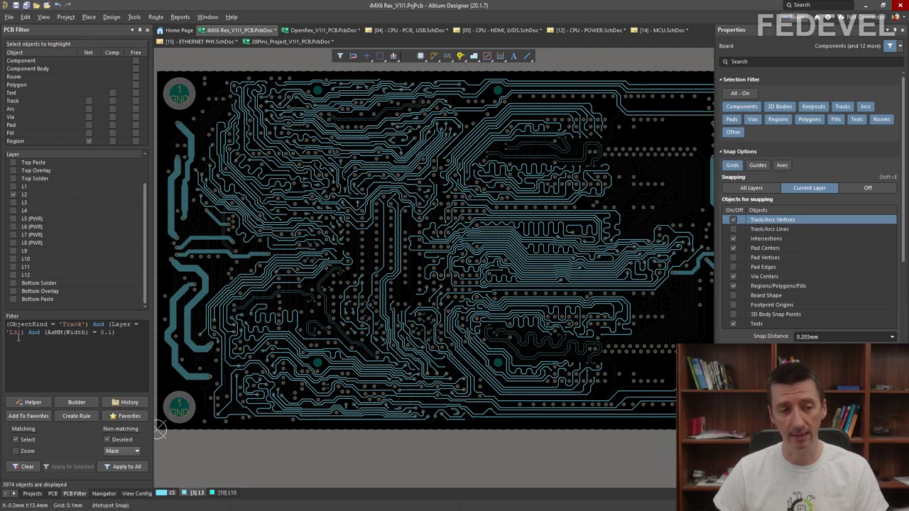
pyautogui.moveTo(27, 332); pyautogui.dragTo(109, 324)
pyautogui.hotkey('ctrl', 'c')
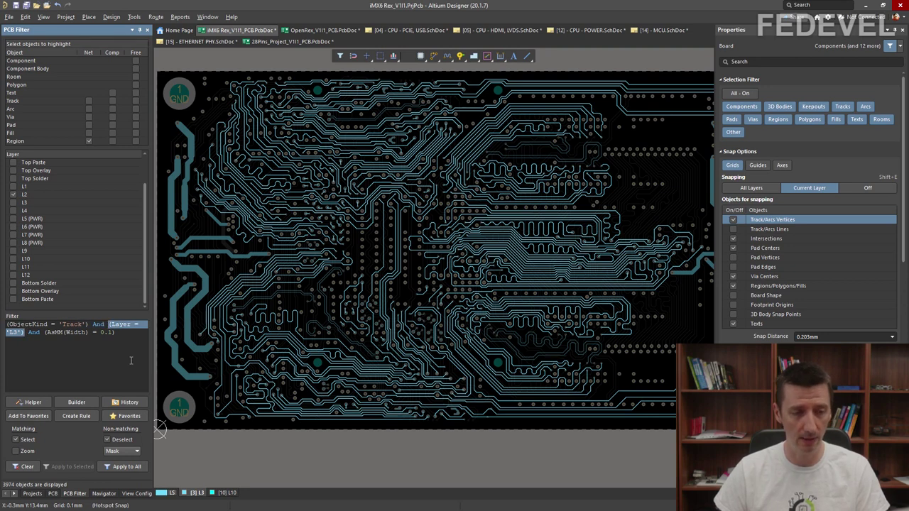
pyautogui.click(37, 355)
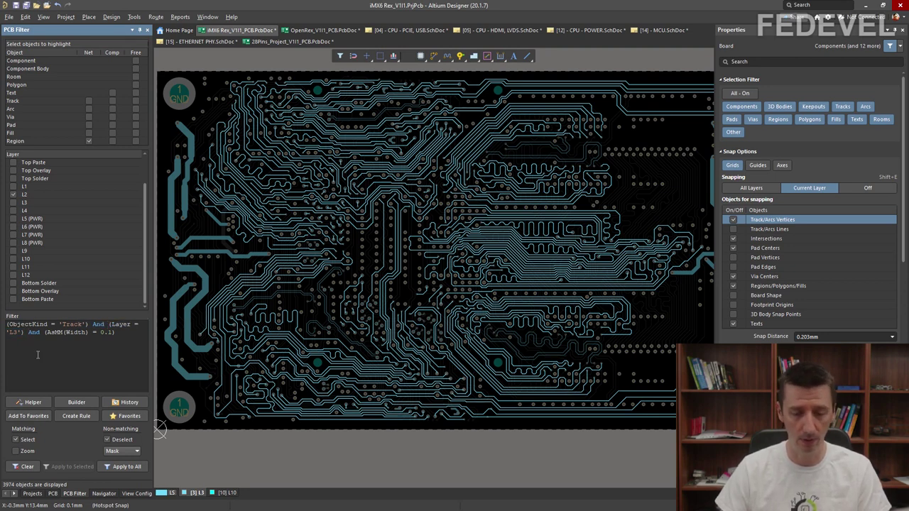
pyautogui.write('OR')
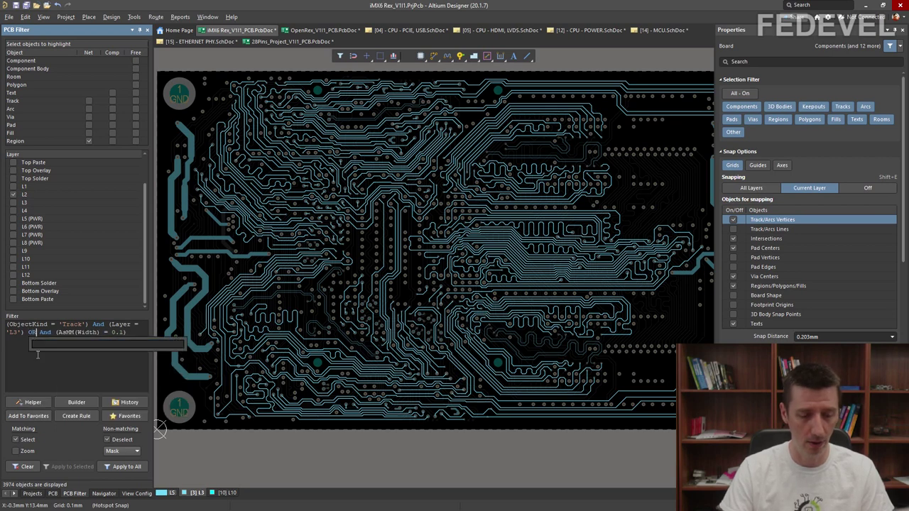
pyautogui.hotkey('ctrl', 'v')
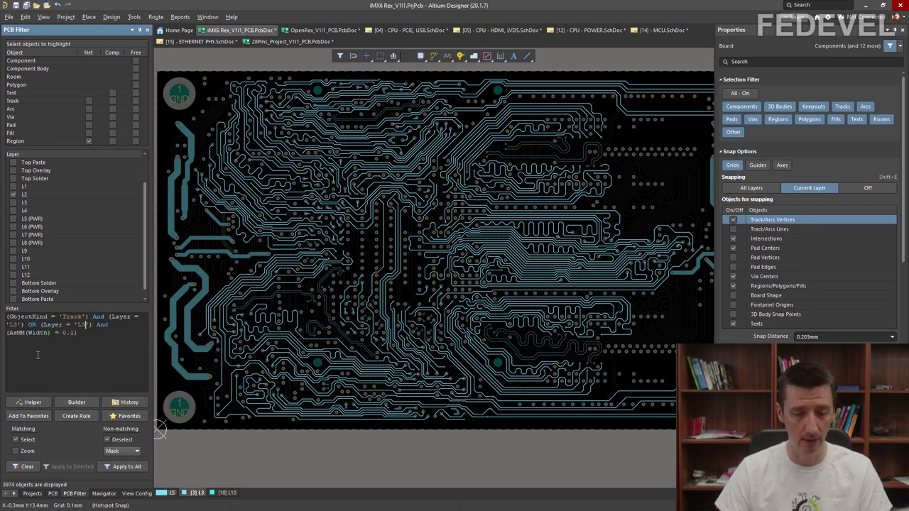
# Step: Change the duplicated condition's layer to L10 and enclose both layer conditions in one pair of parentheses
pyautogui.press('BackSpace')
pyautogui.write('10')
pyautogui.press('Right')
pyautogui.press('Right')
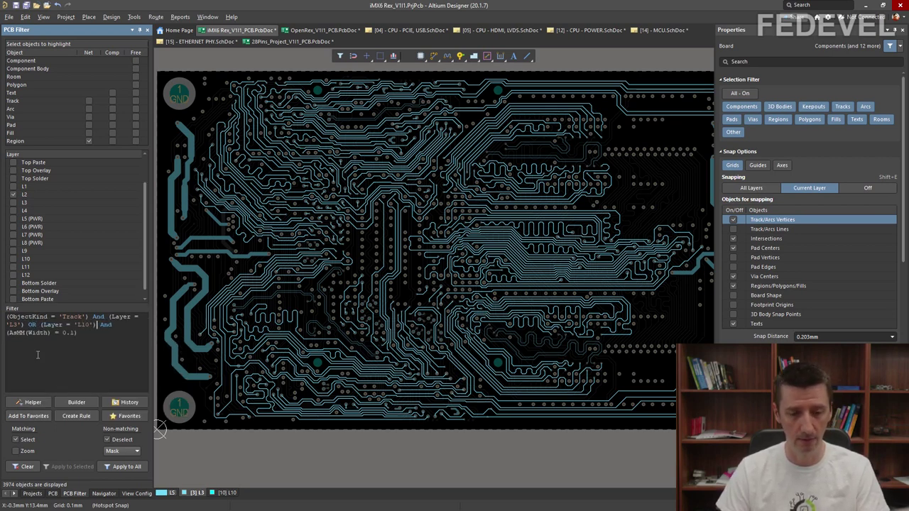
pyautogui.write(') OR (')
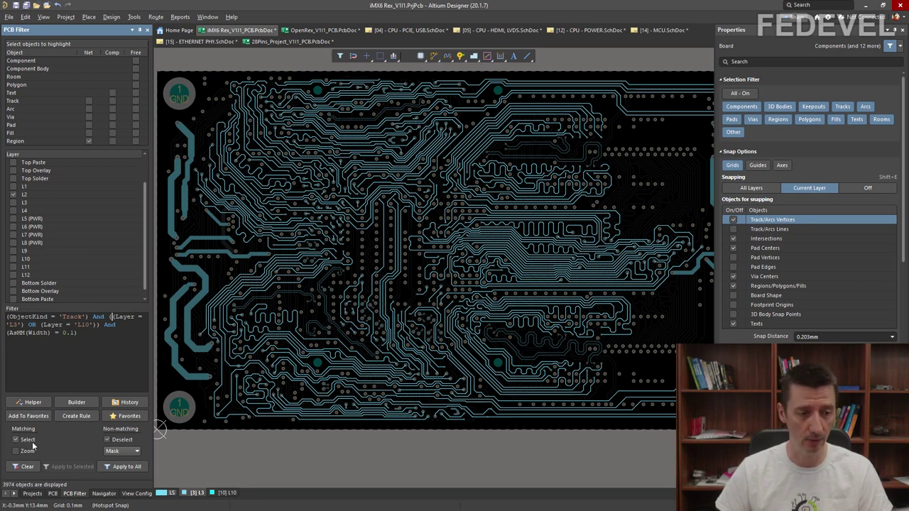
# Step: Keep Mask for non-matching objects and apply the edited filter expression to all objects
pyautogui.click(115, 452)
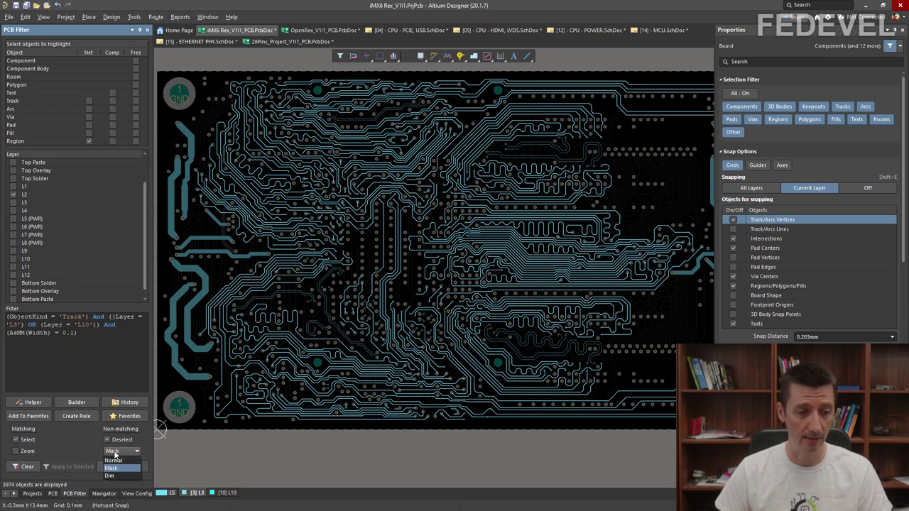
pyautogui.click(114, 450)
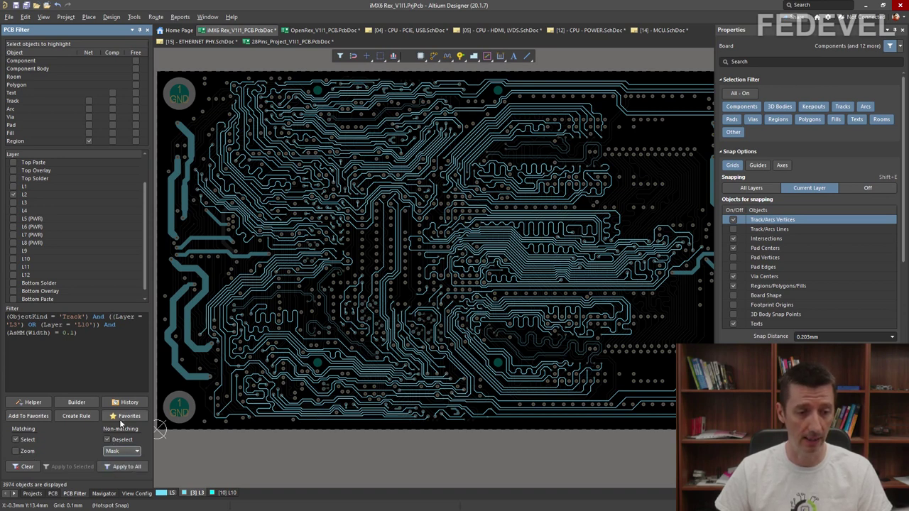
pyautogui.click(126, 467)
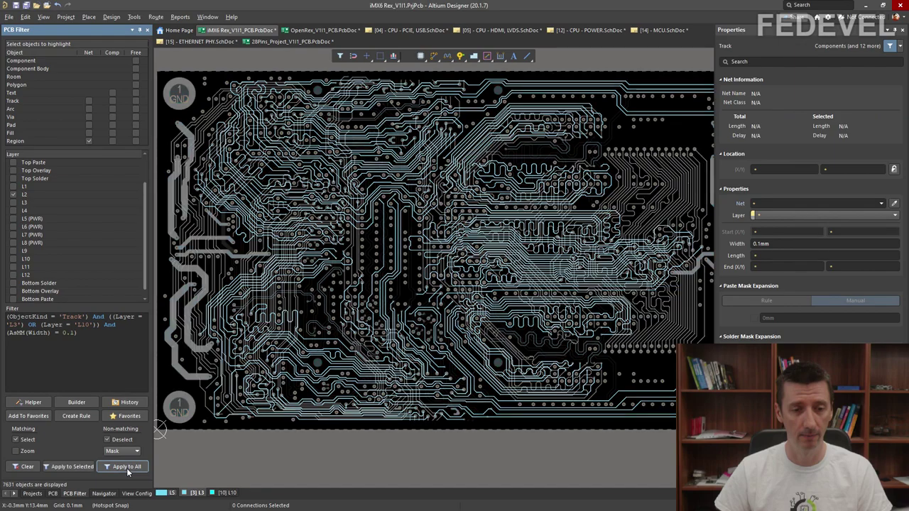
# Step: Inspect the matched tracks up close on layer L3 and on layer L10
pyautogui.scroll(1, 366, 313)
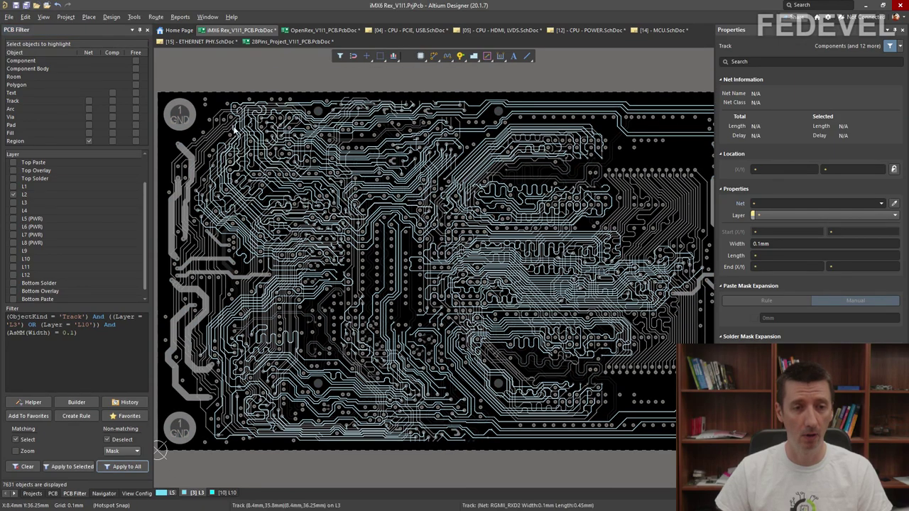
pyautogui.keyDown('ctrl'); pyautogui.scroll(5, 233, 126); pyautogui.keyUp('ctrl')
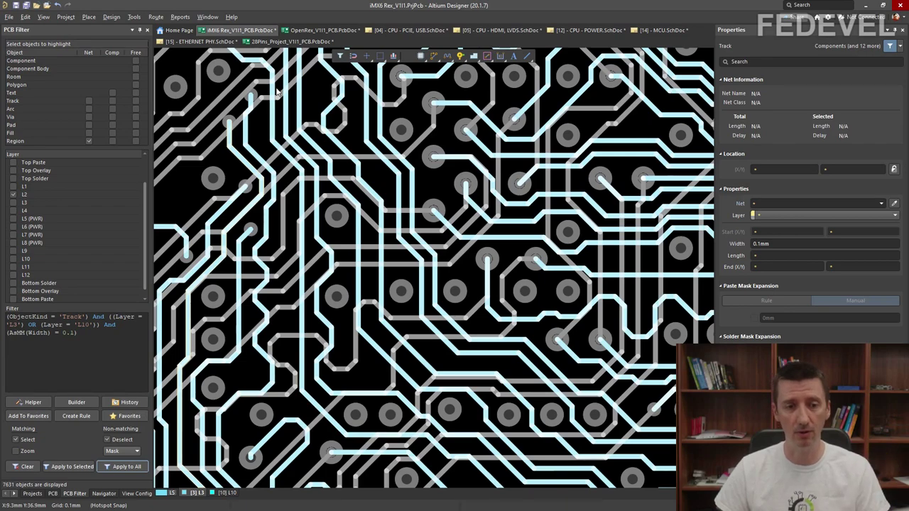
pyautogui.click(196, 493)
pyautogui.click(226, 493)
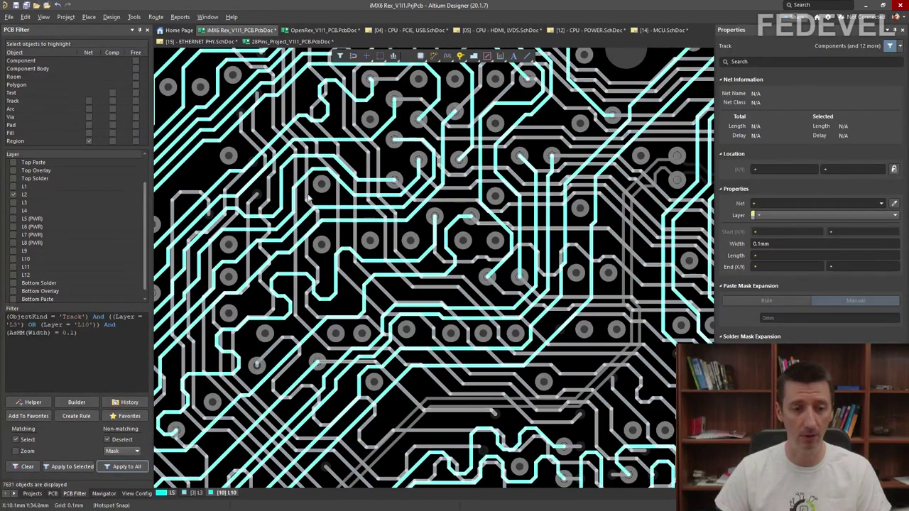
# Step: Set the width of all selected tracks to 0.08 mm
pyautogui.keyDown('ctrl'); pyautogui.scroll(-3, 433, 270); pyautogui.keyUp('ctrl')
pyautogui.keyDown('ctrl'); pyautogui.scroll(5, 407, 167); pyautogui.keyUp('ctrl')
pyautogui.keyDown('ctrl'); pyautogui.scroll(-2, 407, 167); pyautogui.keyUp('ctrl')
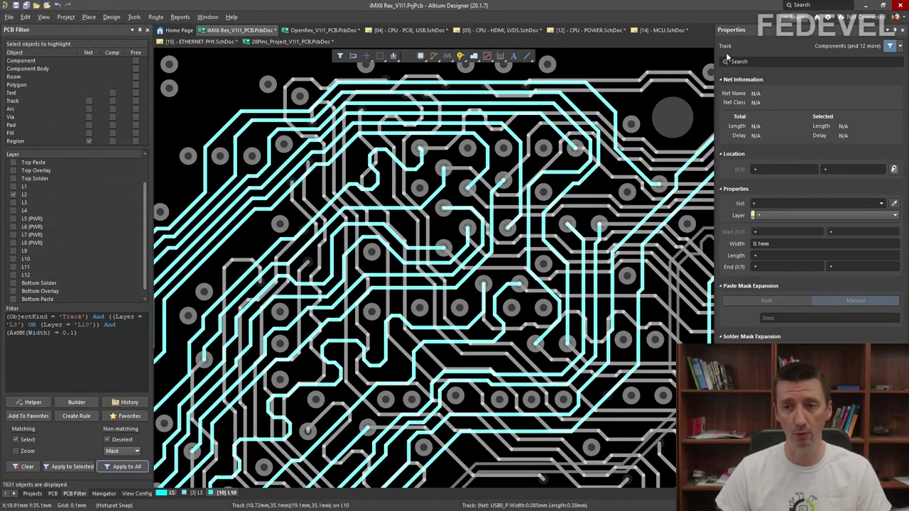
pyautogui.click(779, 244)
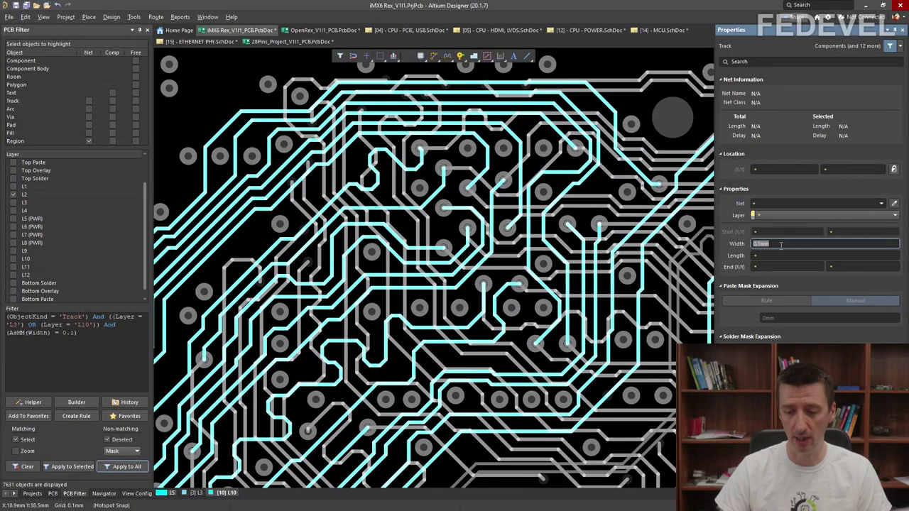
pyautogui.press('BackSpace')
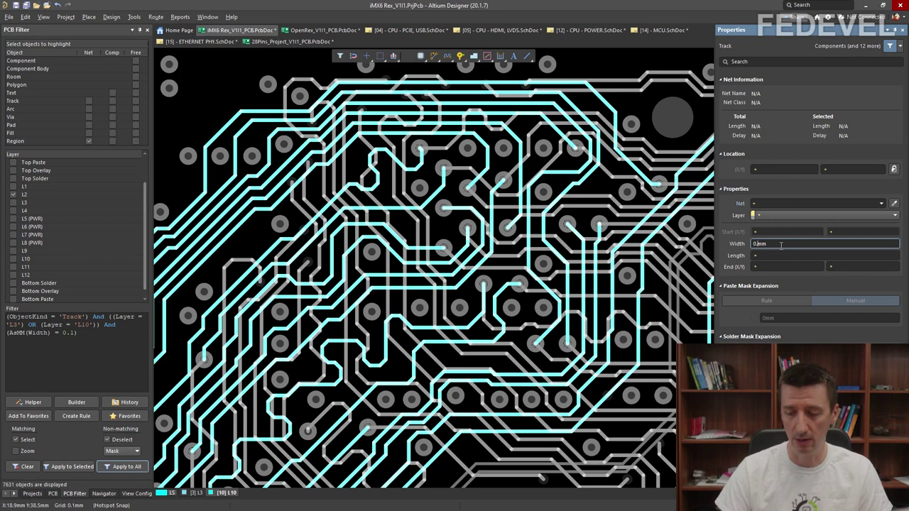
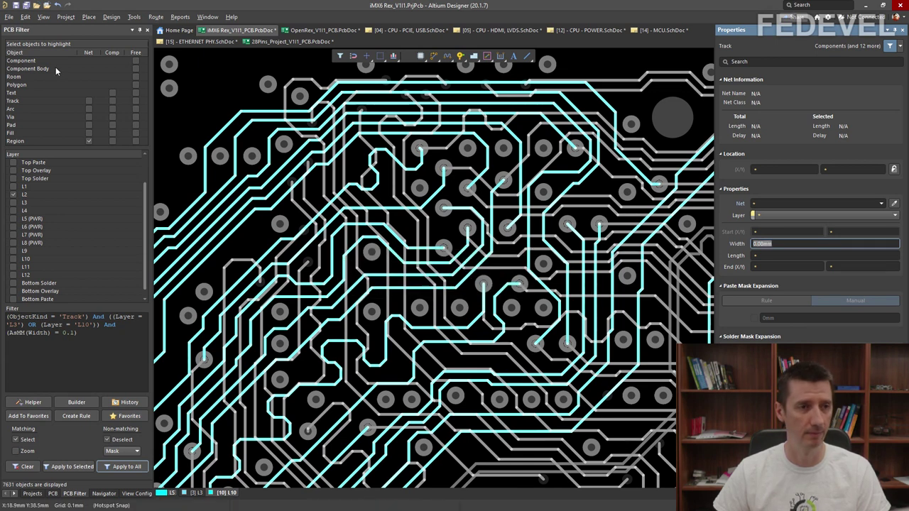
pyautogui.click(43, 16)
pyautogui.click(52, 75)
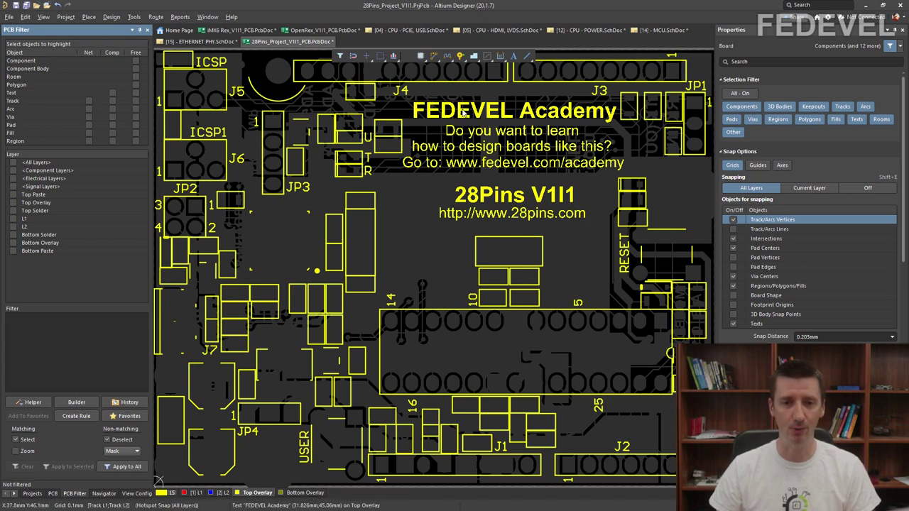
# Step: Check the rotation of the FEDEVEL Academy text and the RESET text on the 28Pins board's Top Overlay
pyautogui.click(462, 112)
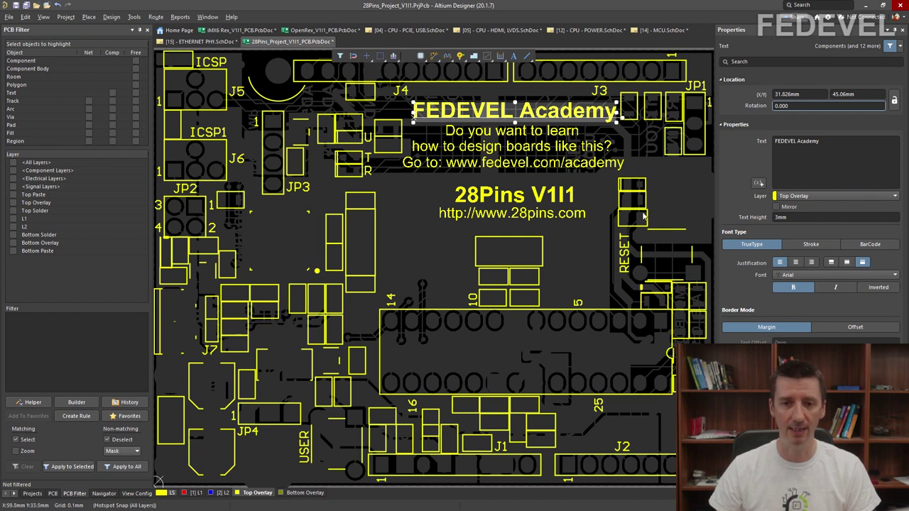
pyautogui.click(623, 250)
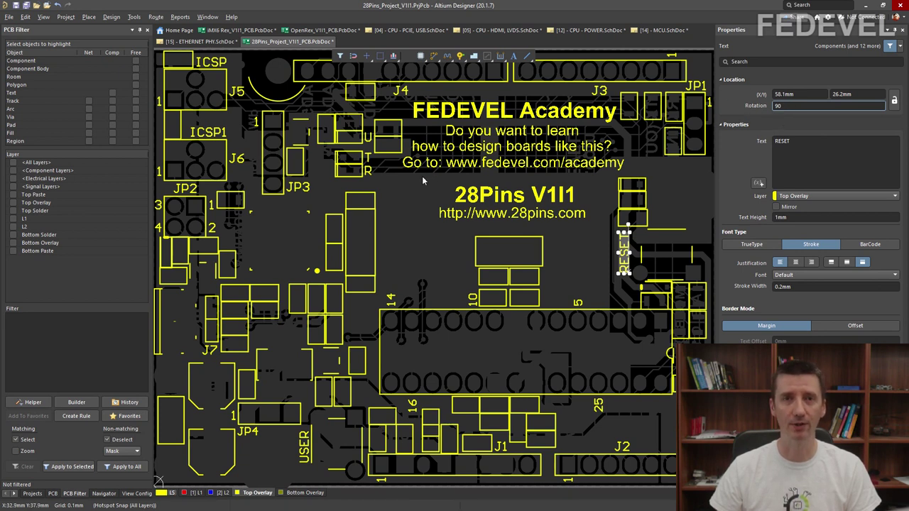
pyautogui.click(58, 332)
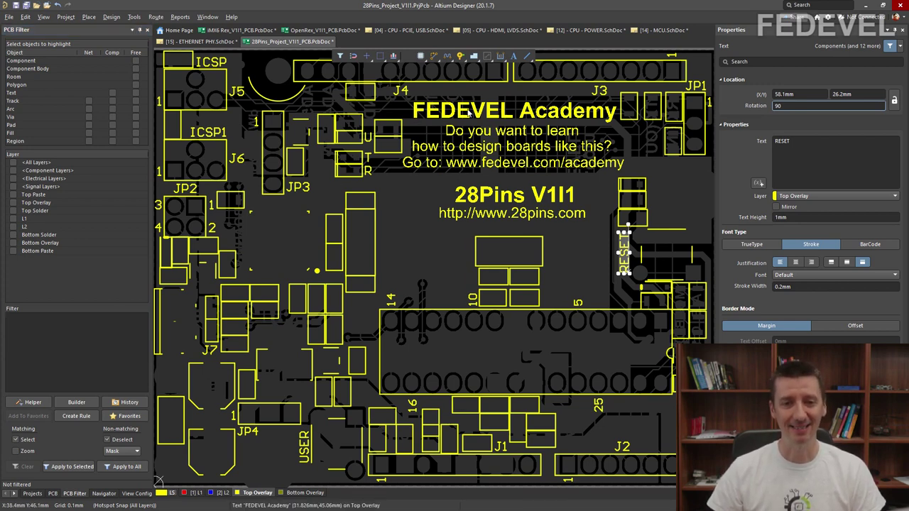
# Step: Start Find Similar Objects from the FEDEVEL Academy text and set the Layer criterion to Same
pyautogui.rightClick(468, 110)
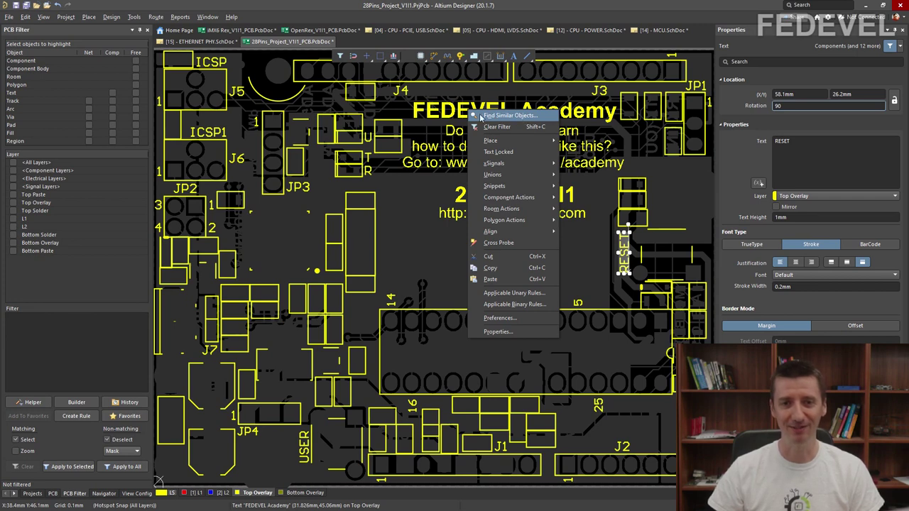
pyautogui.click(548, 117)
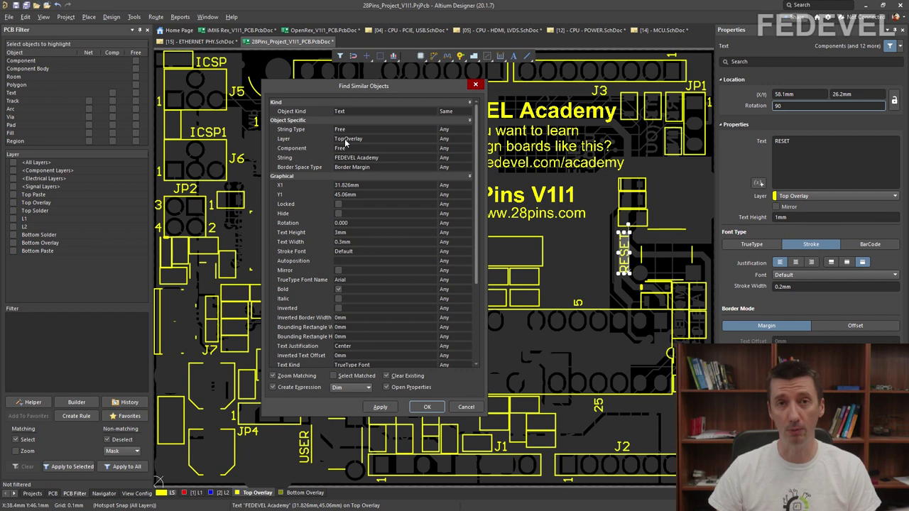
pyautogui.click(452, 139)
pyautogui.click(468, 140)
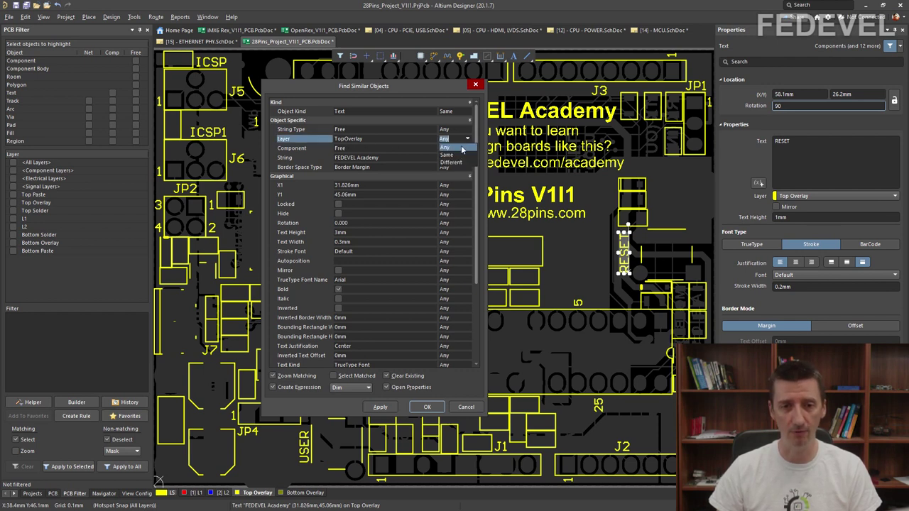
pyautogui.click(454, 151)
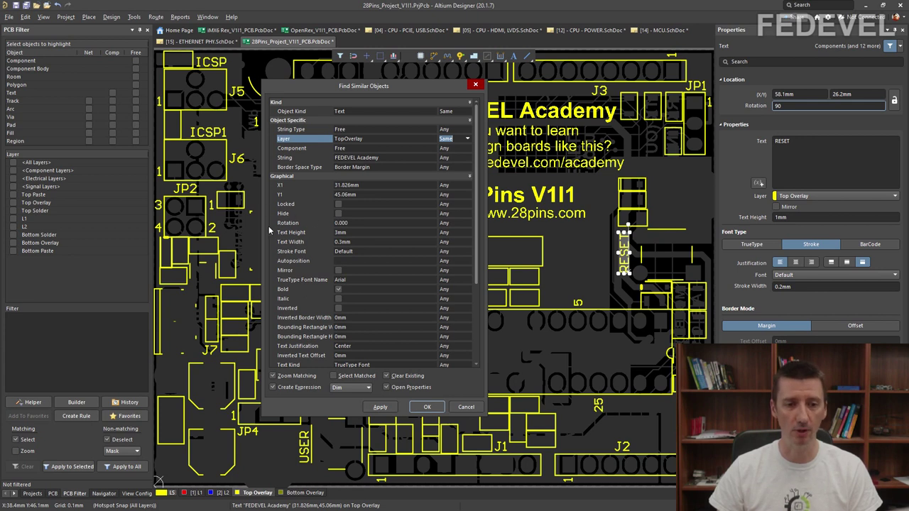
# Step: Set the Rotation criterion to Different and run the search with an expression created
pyautogui.click(455, 223)
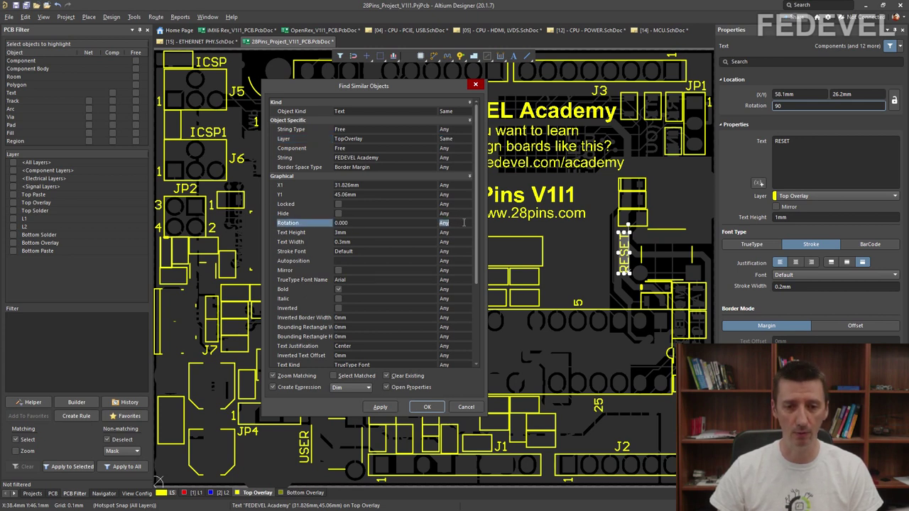
pyautogui.click(466, 222)
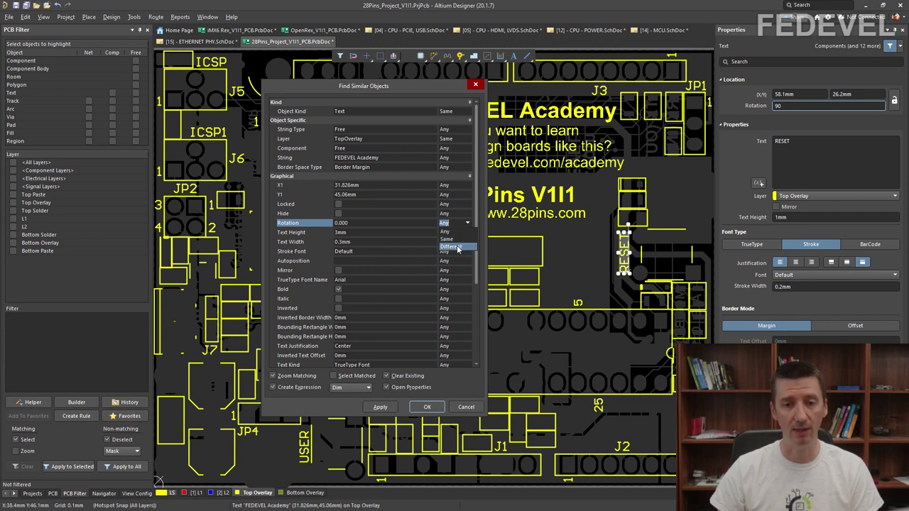
pyautogui.click(458, 247)
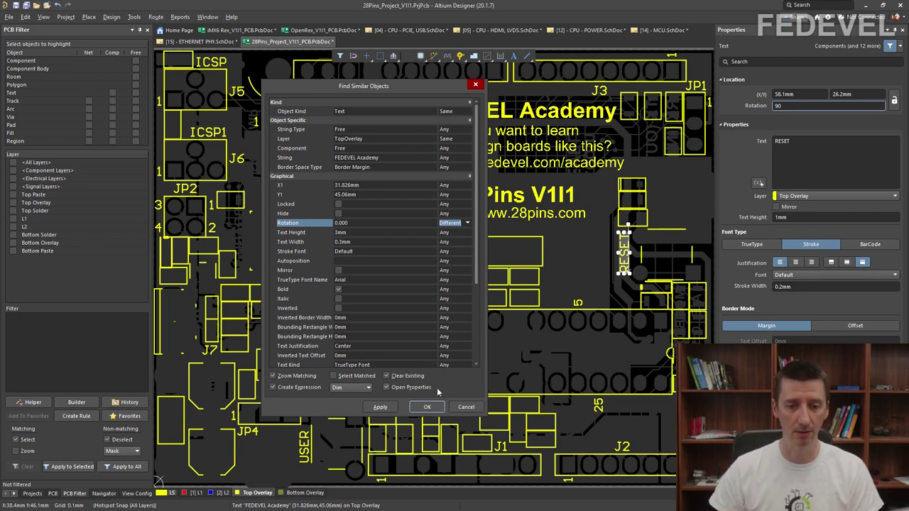
pyautogui.click(426, 407)
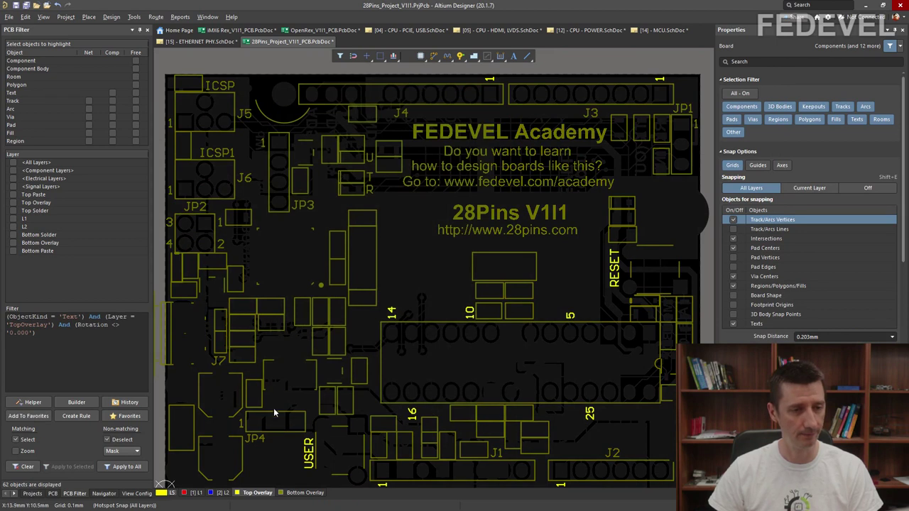
# Step: Review the generated filter expression and its (ObjectKind = 'Text') condition
pyautogui.tripleClick(68, 336)
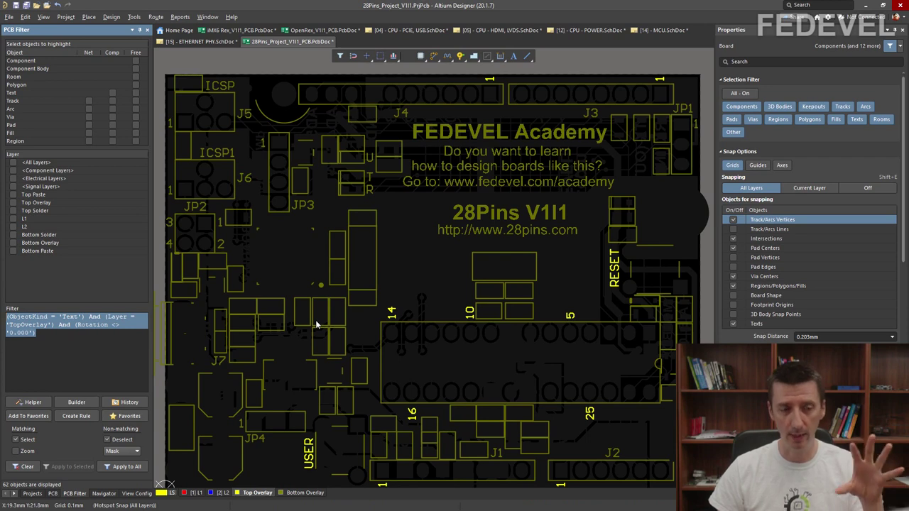
pyautogui.click(58, 335)
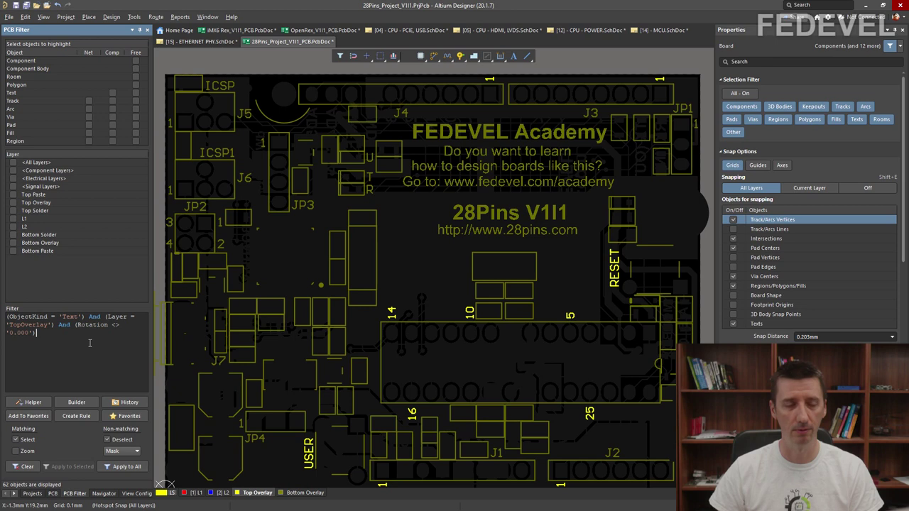
pyautogui.moveTo(88, 317); pyautogui.dragTo(7, 317)
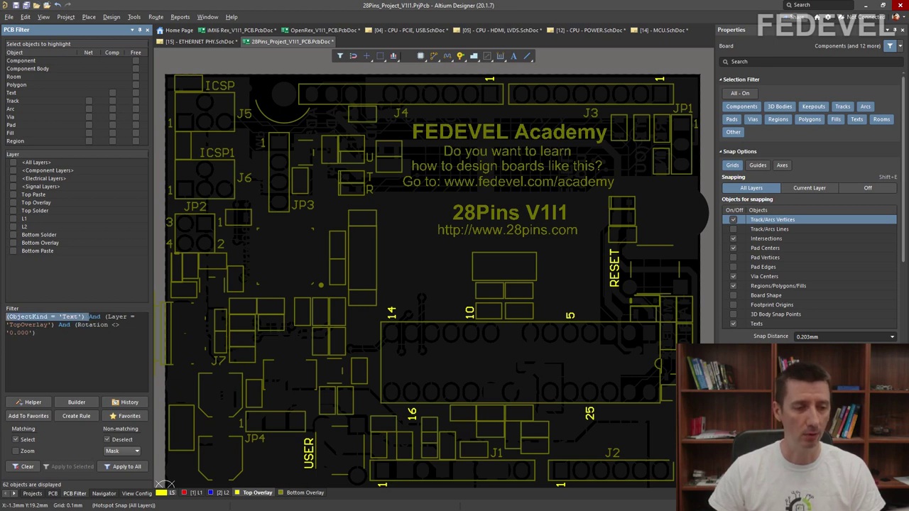
pyautogui.click(106, 339)
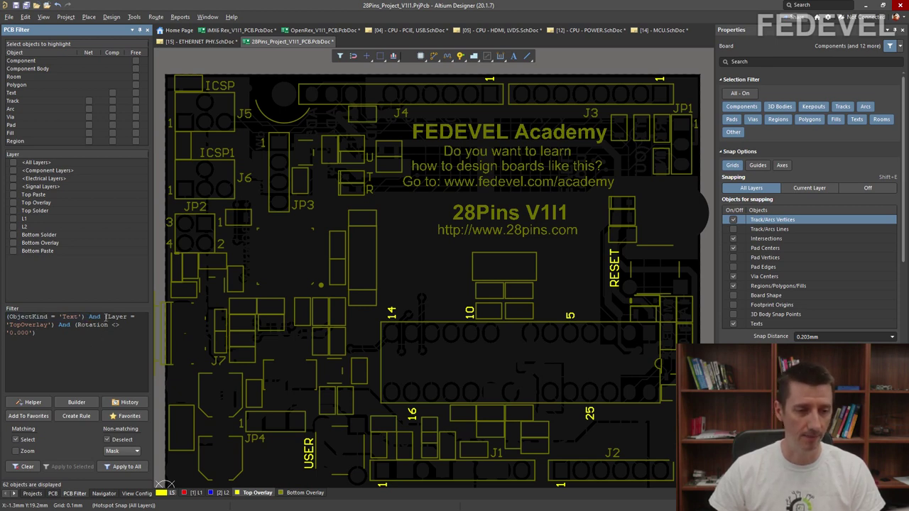
# Step: Duplicate the (Layer = 'TopOverlay') condition in the filter expression, joining the copy to the original with OR
pyautogui.moveTo(106, 317); pyautogui.dragTo(53, 324)
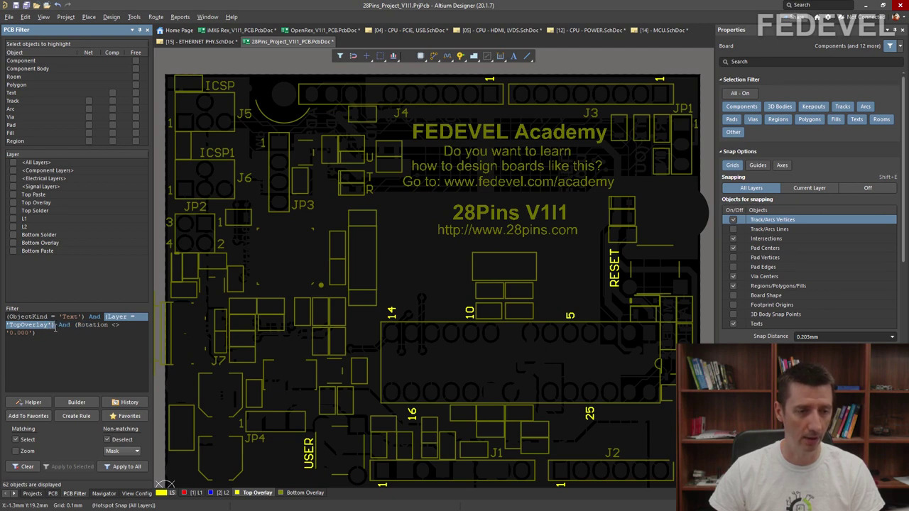
pyautogui.click(64, 368)
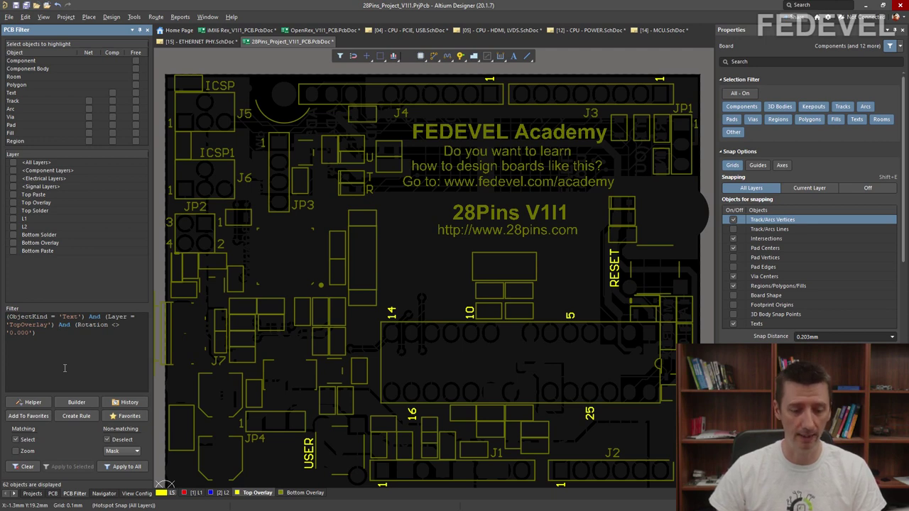
pyautogui.write('OR')
pyautogui.write("(Layer = 'TopOverlay')")
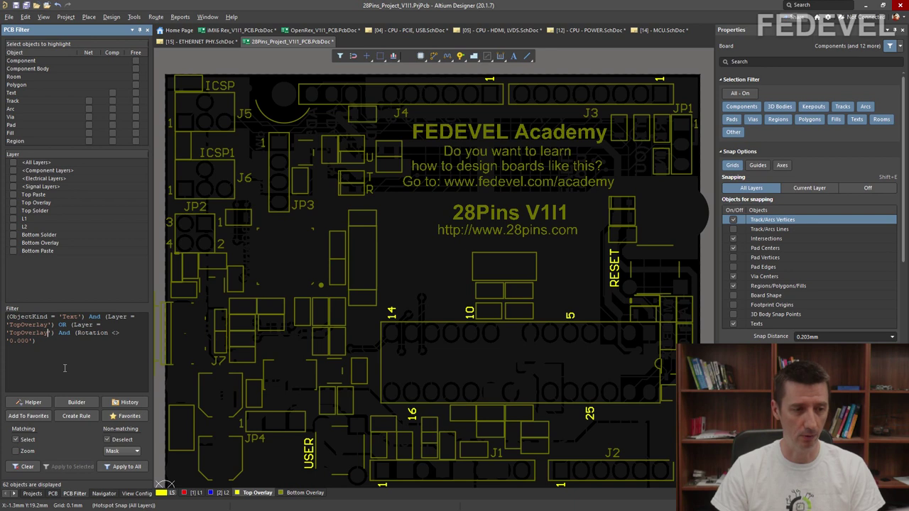
# Step: Change the duplicated condition's layer to BottomOverlay and enclose both layer conditions in one pair of parentheses
pyautogui.press('BackSpace')
pyautogui.press('BackSpace')
pyautogui.press('BackSpace')
pyautogui.write('Bottom')
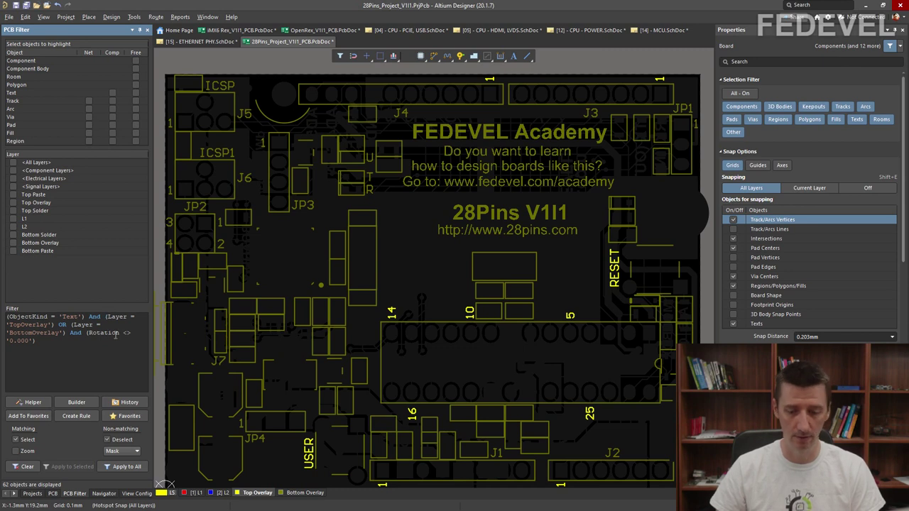
pyautogui.write('(')
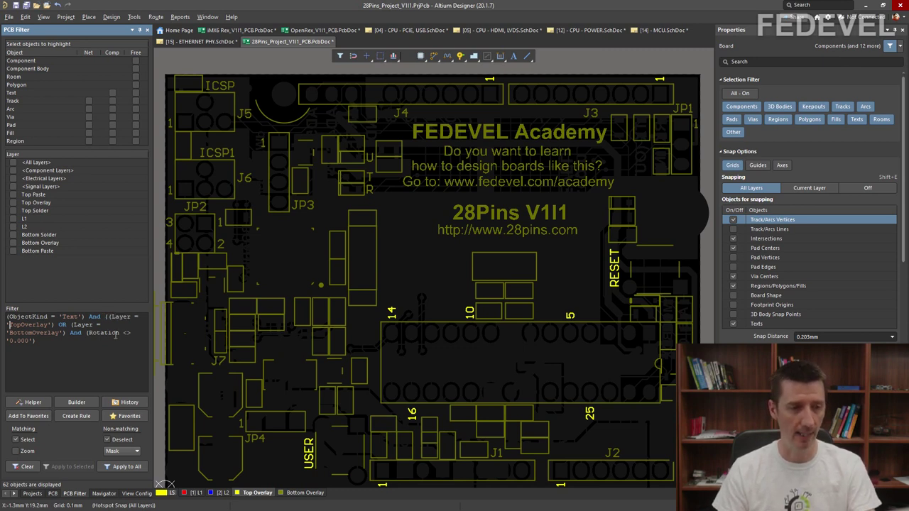
pyautogui.write(')')
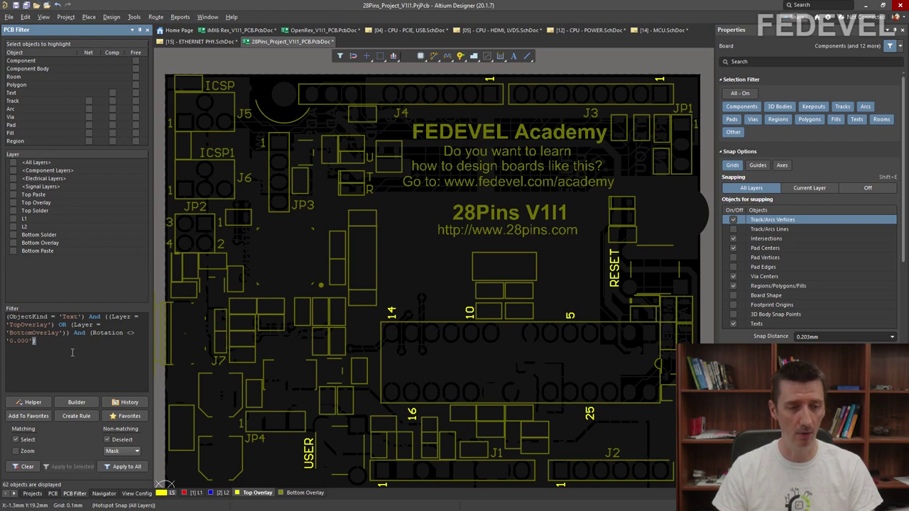
# Step: Append a copy of the (Rotation <> '0.000') condition with AND and change the copy's value to '90.000'
pyautogui.hotkey('shift', 'Left')
pyautogui.hotkey('shift', 'Left')
pyautogui.hotkey('shift', 'Left')
pyautogui.hotkey('shift', 'Left')
pyautogui.hotkey('shift', 'Left')
pyautogui.hotkey('shift', 'Left')
pyautogui.hotkey('shift', 'Left')
pyautogui.hotkey('shift', 'Left')
pyautogui.hotkey('shift', 'Left')
pyautogui.hotkey('shift', 'Left')
pyautogui.hotkey('shift', 'Left')
pyautogui.hotkey('shift', 'Left')
pyautogui.hotkey('shift', 'Left')
pyautogui.hotkey('shift', 'Left')
pyautogui.hotkey('shift', 'Left')
pyautogui.hotkey('shift', 'Left')
pyautogui.hotkey('shift', 'Left')
pyautogui.hotkey('shift', 'Left')
pyautogui.hotkey('ctrl', 'c')
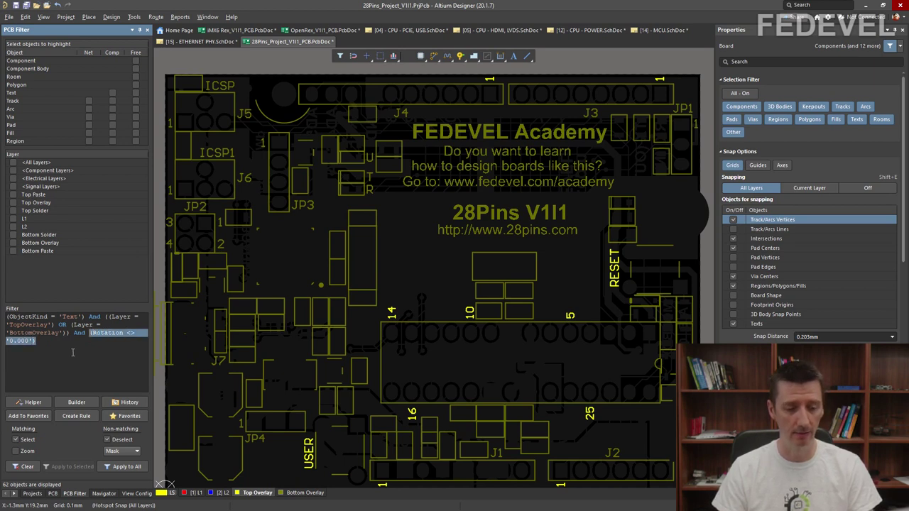
pyautogui.press('End')
pyautogui.write('AND')
pyautogui.hotkey('ctrl', 'v')
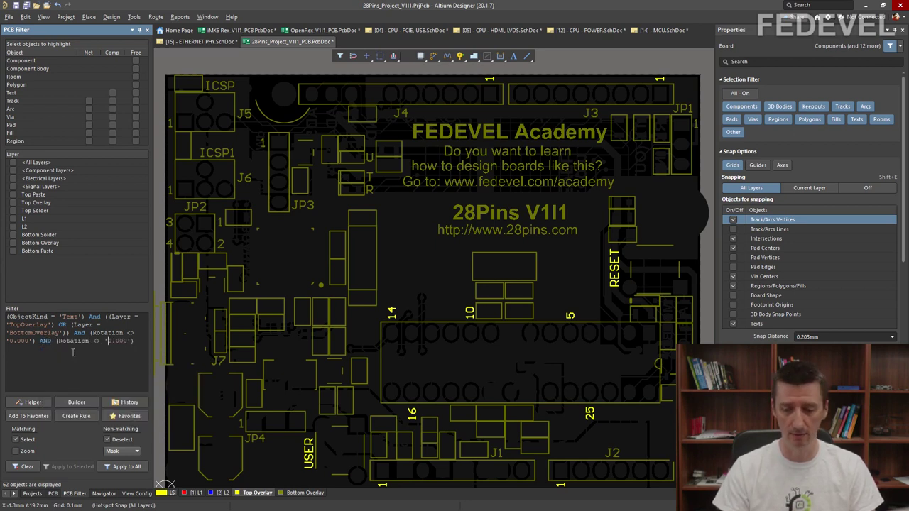
pyautogui.write('9')
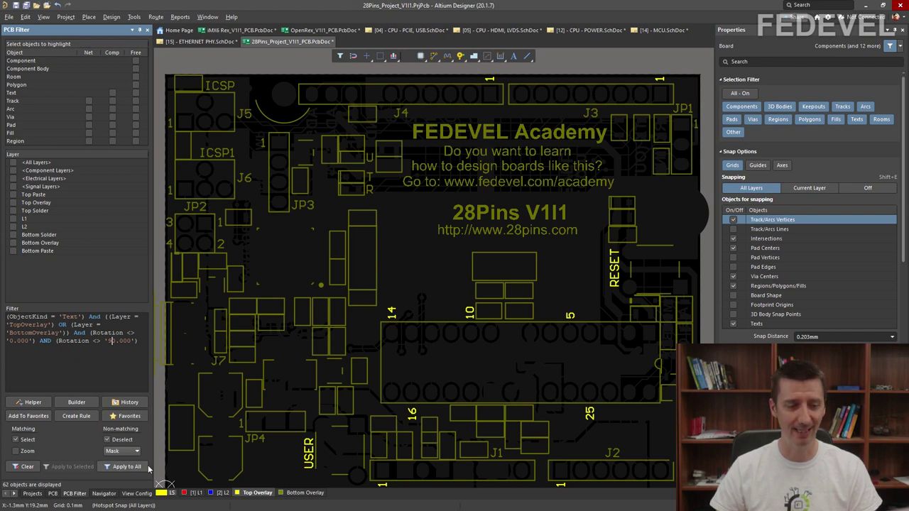
# Step: Apply the edited filter expression to all objects and make Bottom Overlay the active layer
pyautogui.click(113, 469)
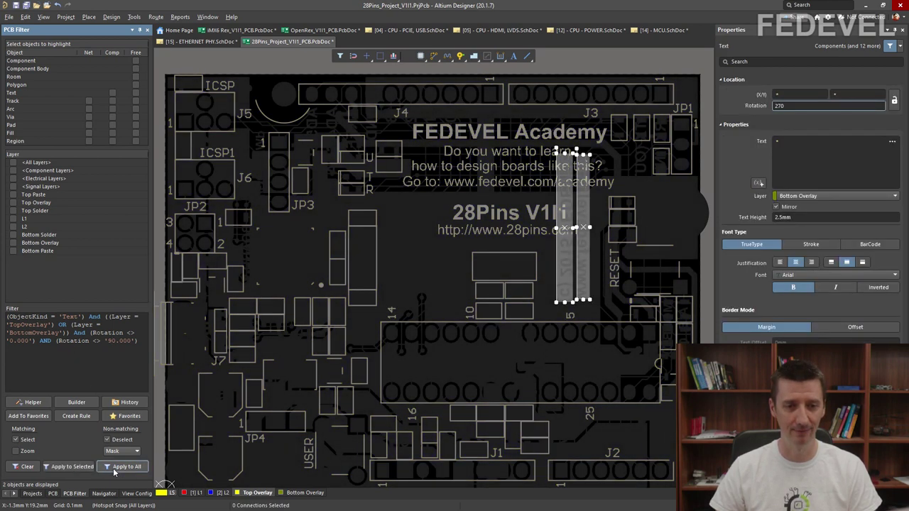
pyautogui.moveTo(315, 359)
pyautogui.mouseDown(button='right')
pyautogui.moveTo(417, 305)
pyautogui.moveTo(305, 355)
pyautogui.mouseUp(button='right')
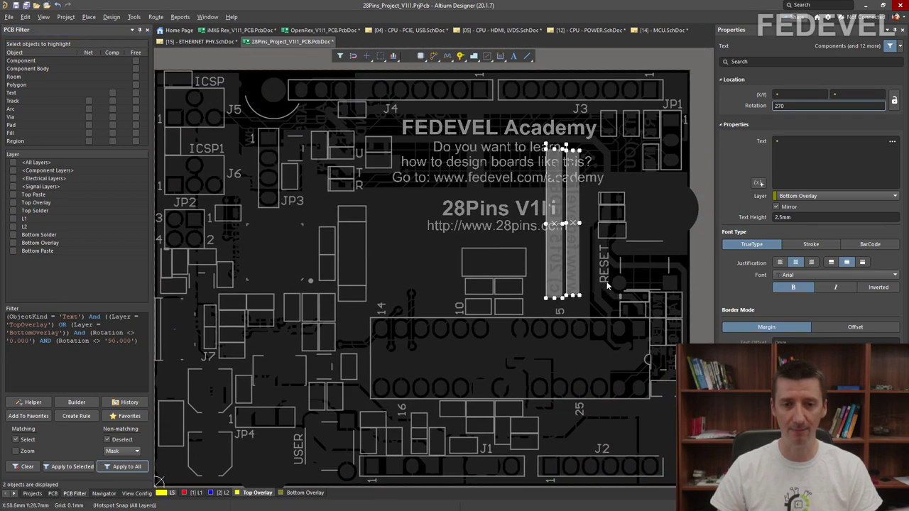
pyautogui.press('v')
pyautogui.press('b')
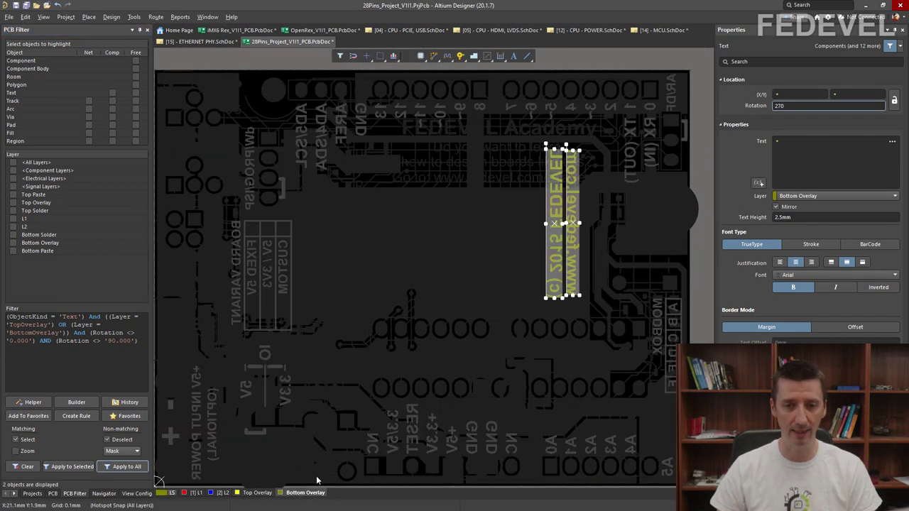
pyautogui.moveTo(393, 327); pyautogui.dragTo(422, 267, button='right')
pyautogui.click(414, 191)
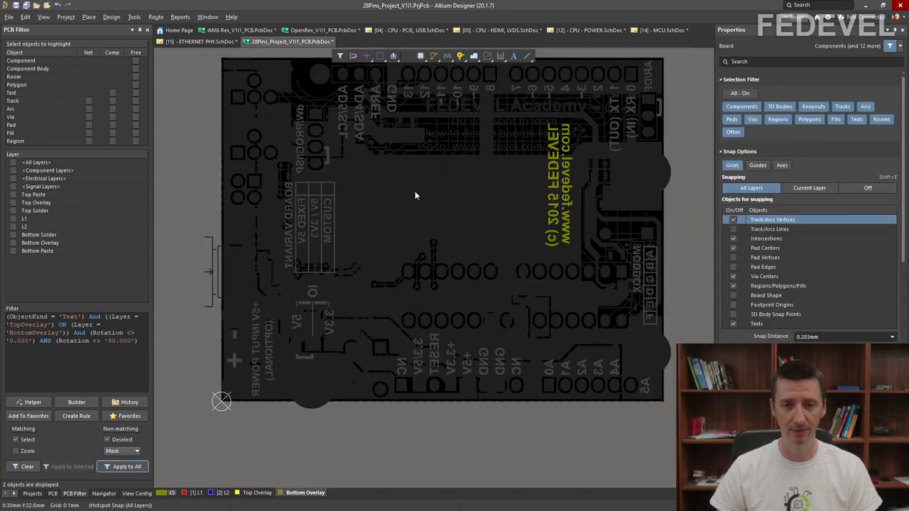
pyautogui.keyDown('ctrl'); pyautogui.scroll(2, 584, 150); pyautogui.keyUp('ctrl')
pyautogui.click(556, 174)
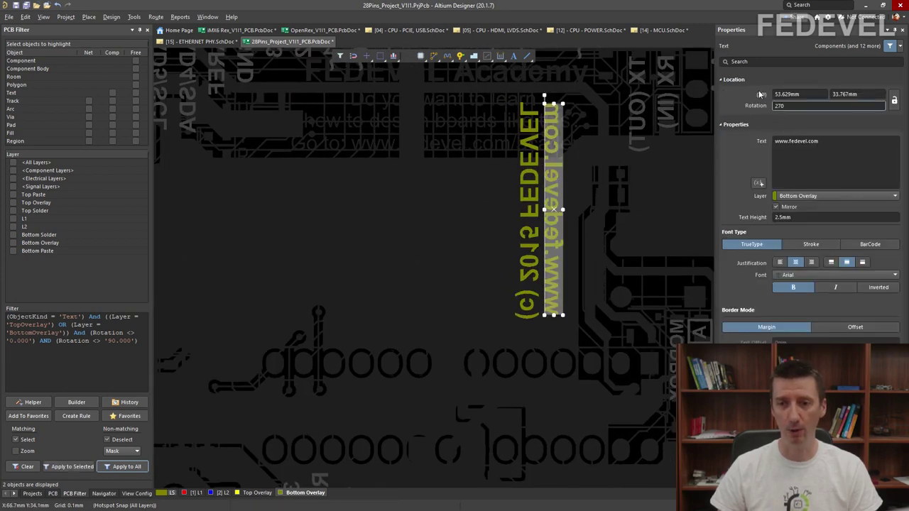
pyautogui.click(523, 195)
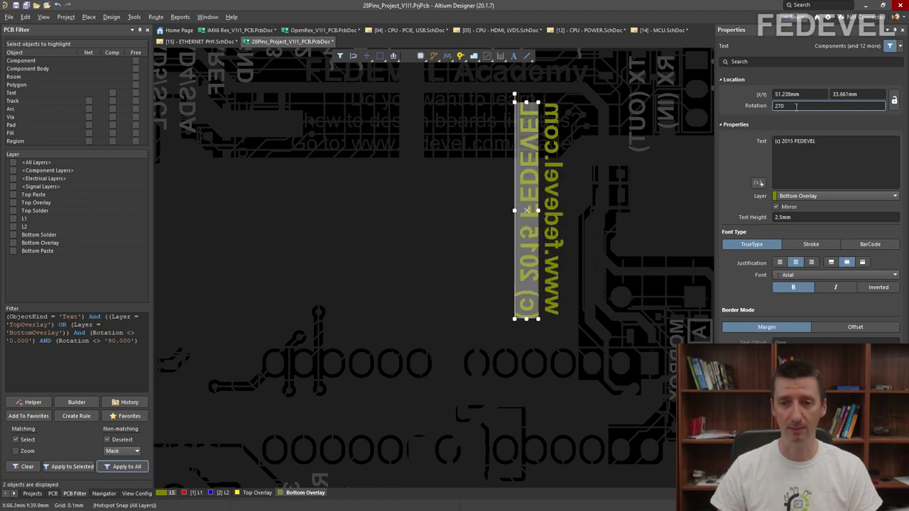
# Step: Set the rotation of the (c) 2015 FEDEVEL text on the Bottom Overlay to 90
pyautogui.click(795, 106)
pyautogui.press('BackSpace')
pyautogui.press('BackSpace')
pyautogui.press('BackSpace')
pyautogui.write('90')
pyautogui.press('Return')
pyautogui.click(548, 192)
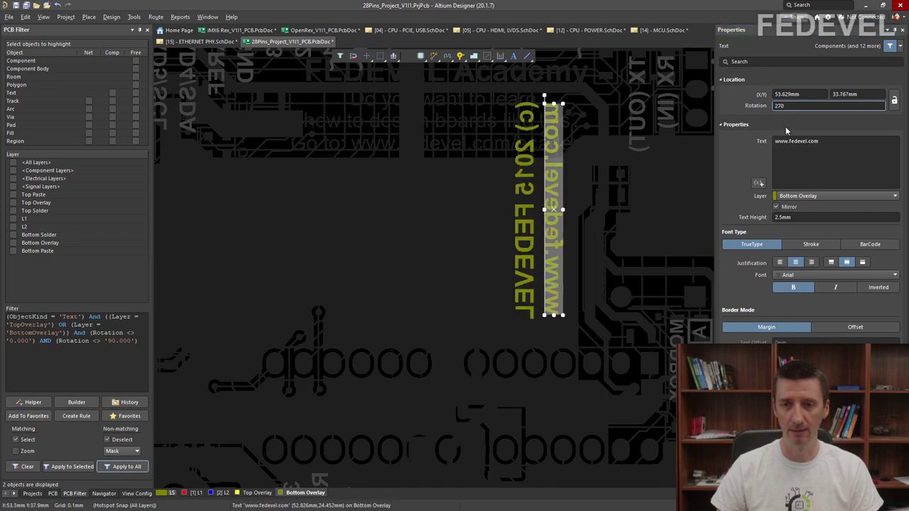
pyautogui.click(817, 105)
pyautogui.press('BackSpace')
pyautogui.press('BackSpace')
pyautogui.press('BackSpace')
pyautogui.write('90')
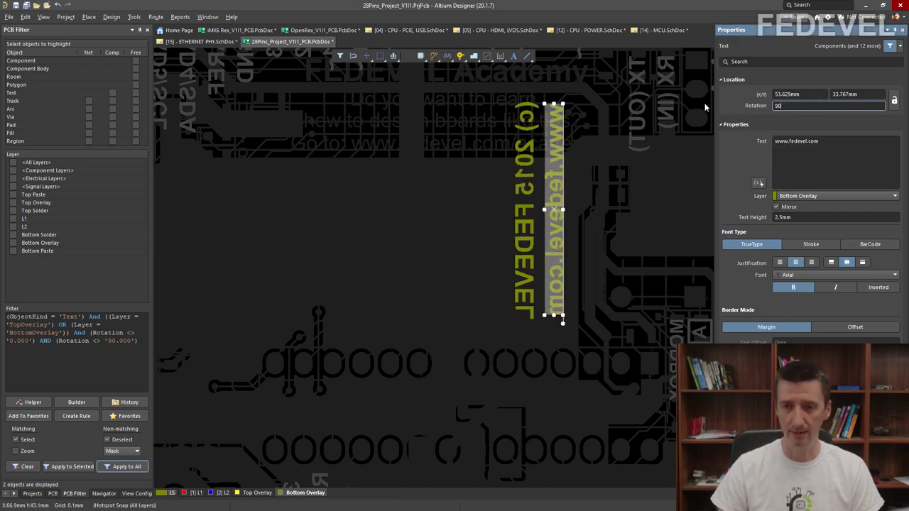
pyautogui.press('Return')
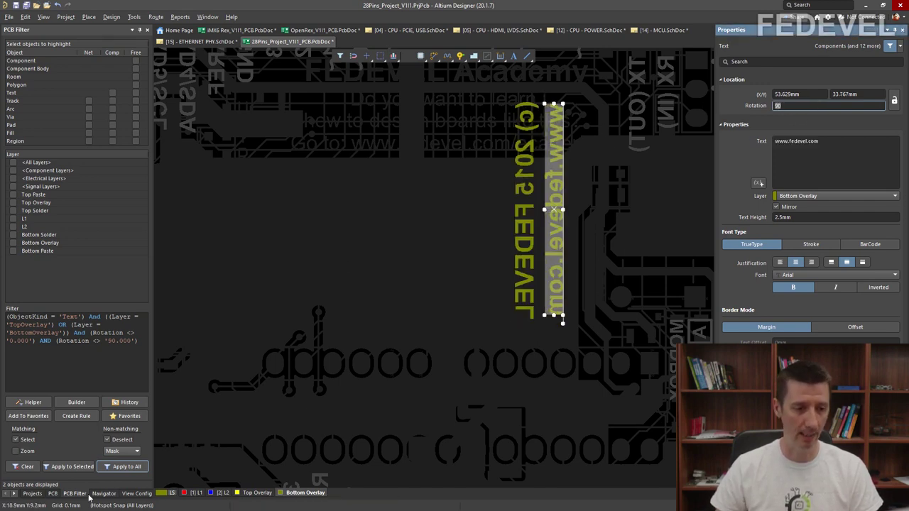
# Step: Clear the filter, then switch to the Bottom layer set with Bottom Overlay as the active layer
pyautogui.click(27, 466)
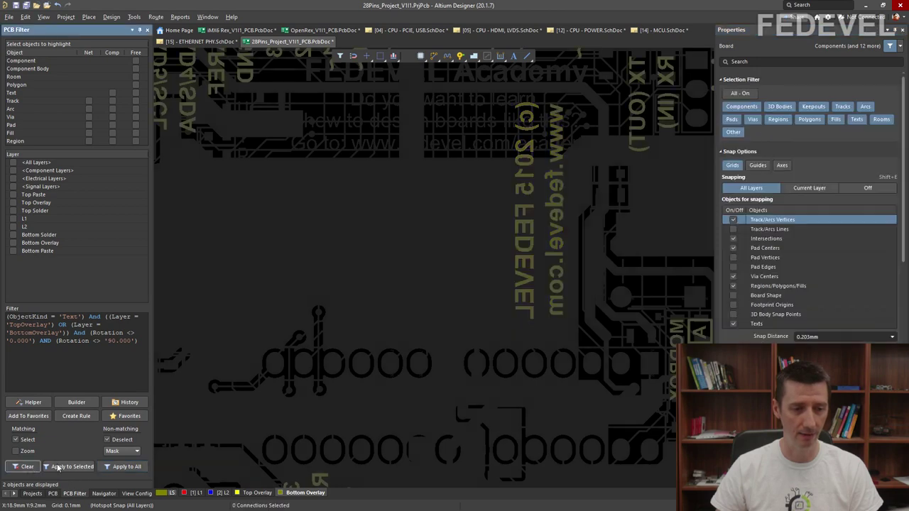
pyautogui.click(173, 493)
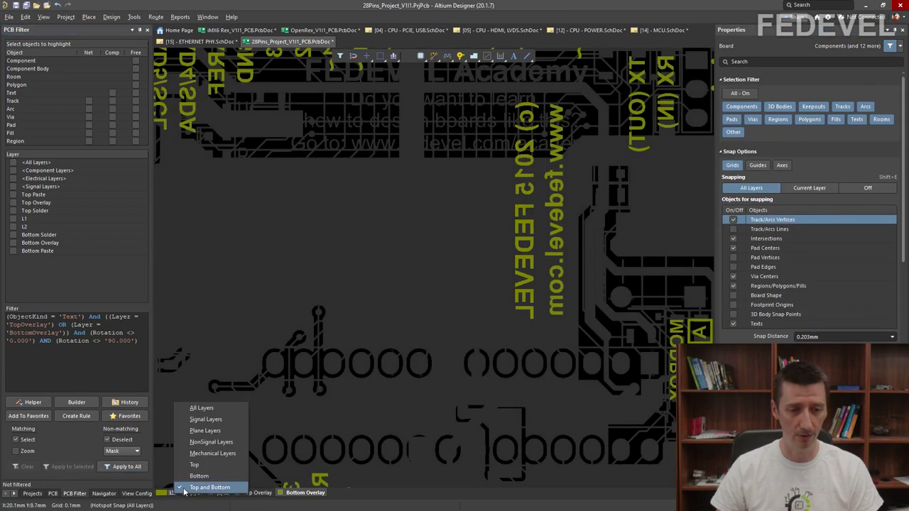
pyautogui.click(188, 483)
pyautogui.keyDown('ctrl'); pyautogui.scroll(-3, 362, 371); pyautogui.keyUp('ctrl')
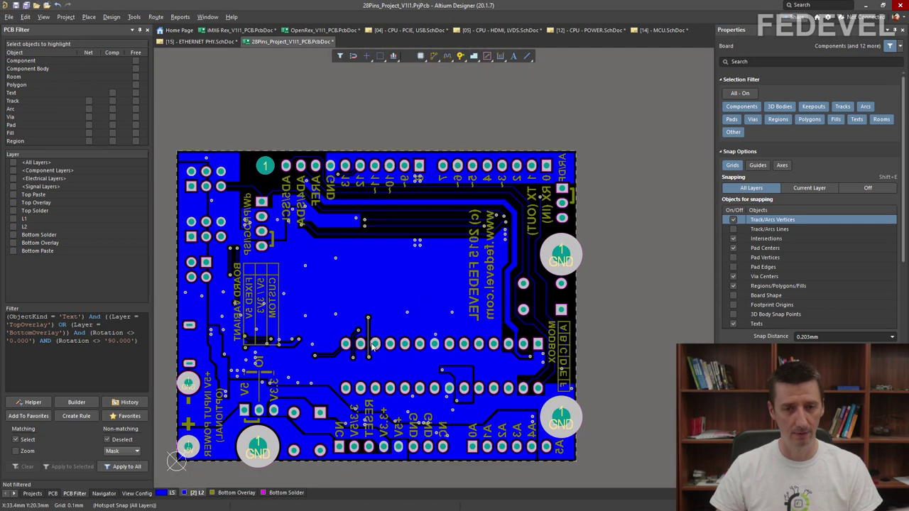
pyautogui.moveTo(294, 463); pyautogui.dragTo(301, 441, button='right')
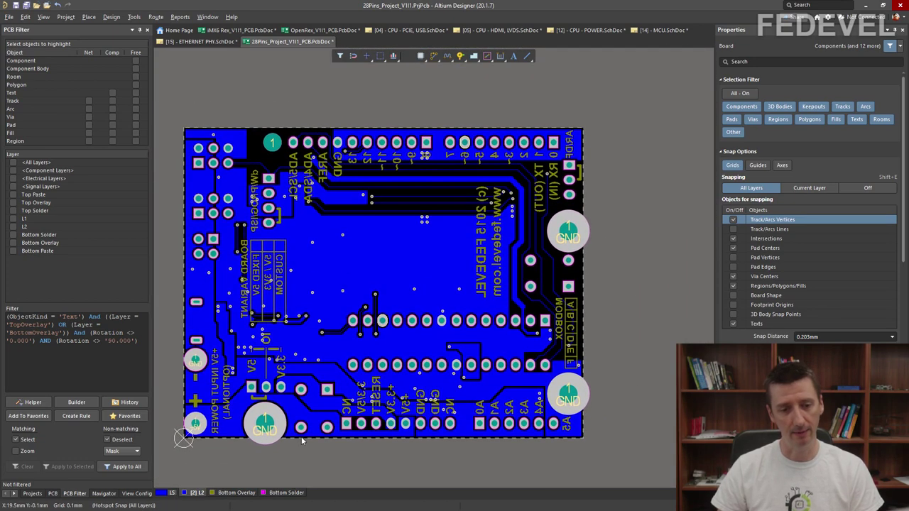
pyautogui.click(271, 465)
pyautogui.click(236, 492)
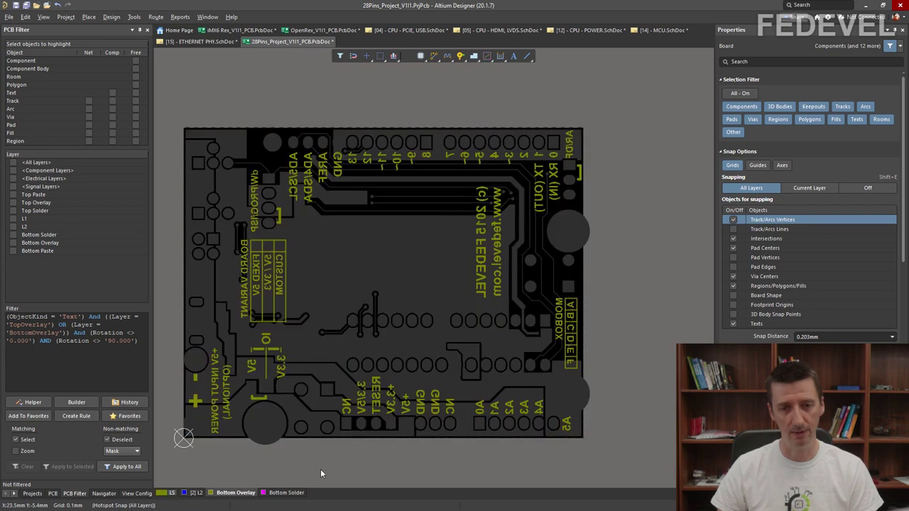
# Step: Flip the board view and fit the whole board to check the bottom-side texts
pyautogui.click(43, 16)
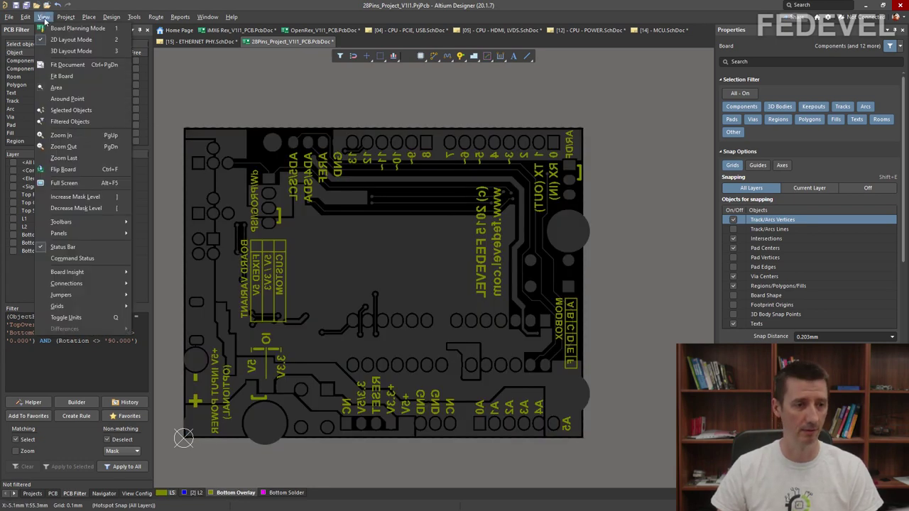
pyautogui.click(65, 174)
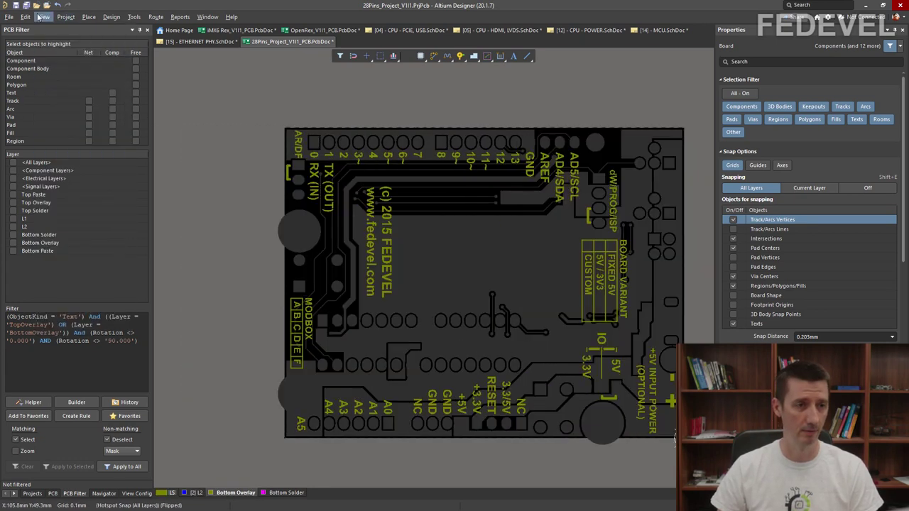
pyautogui.click(44, 16)
pyautogui.click(53, 79)
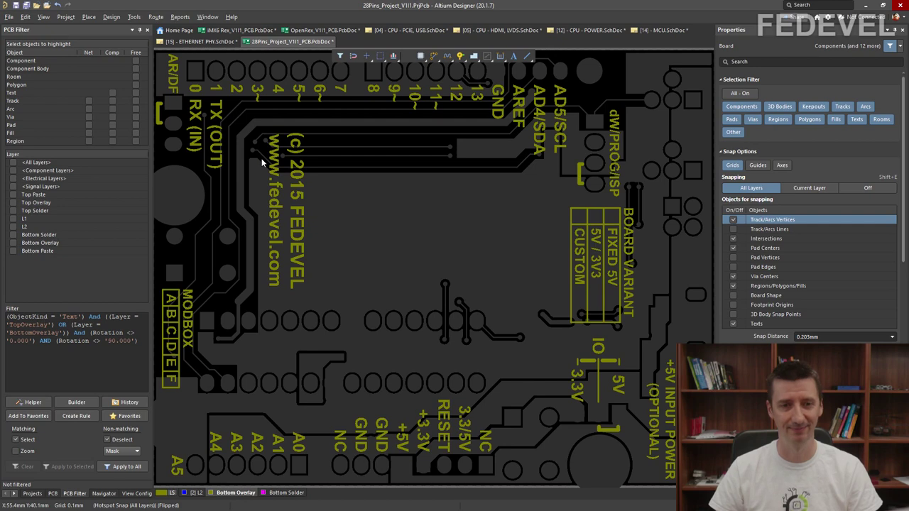
# Step: In the iMX6 Rex_V1I1_PCB document, apply the filter (ObjectKind = 'Track') And (Layer = 'L1') to all objects, then clear it
pyautogui.hotkey('ctrl', 'Tab')
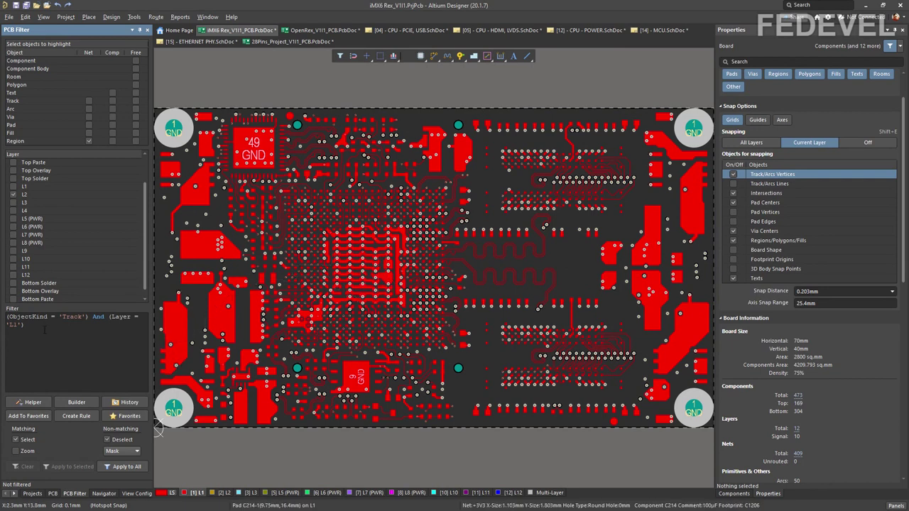
pyautogui.tripleClick(71, 319)
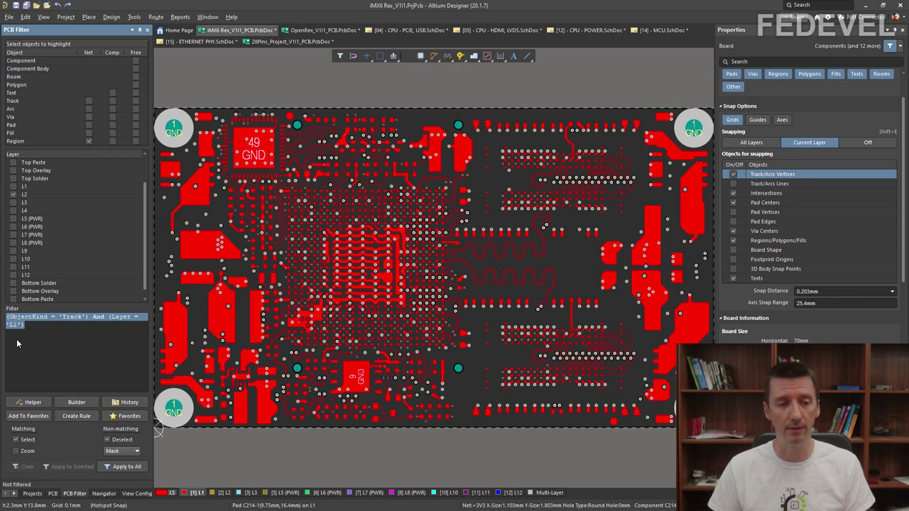
pyautogui.click(54, 331)
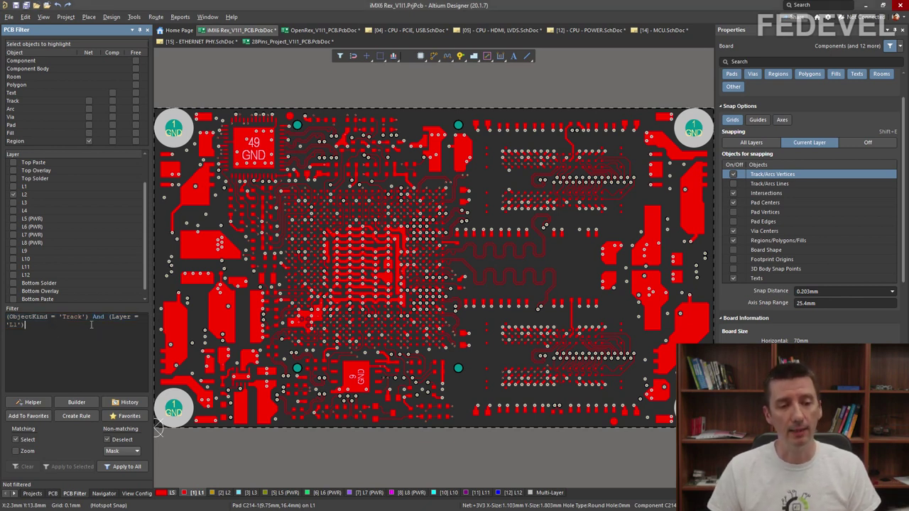
pyautogui.moveTo(91, 316); pyautogui.dragTo(7, 316)
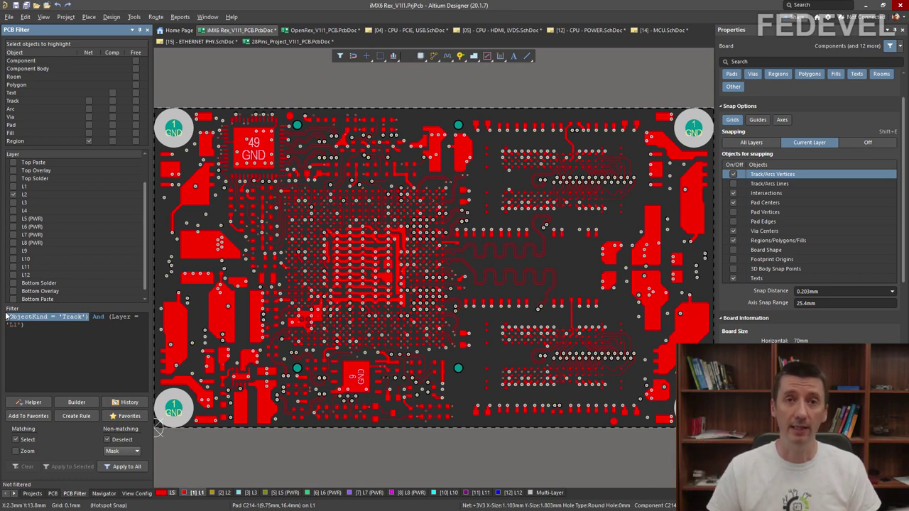
pyautogui.tripleClick(33, 328)
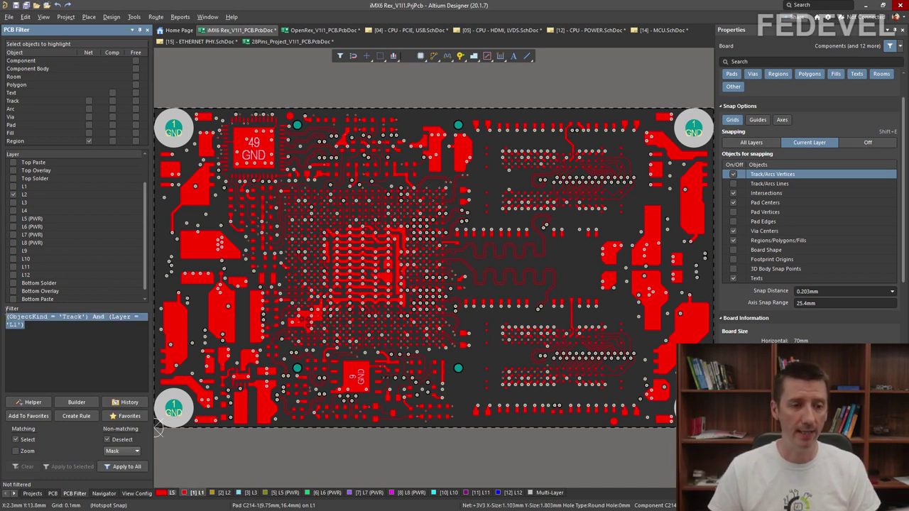
pyautogui.click(72, 316)
pyautogui.moveTo(146, 317); pyautogui.dragTo(21, 335)
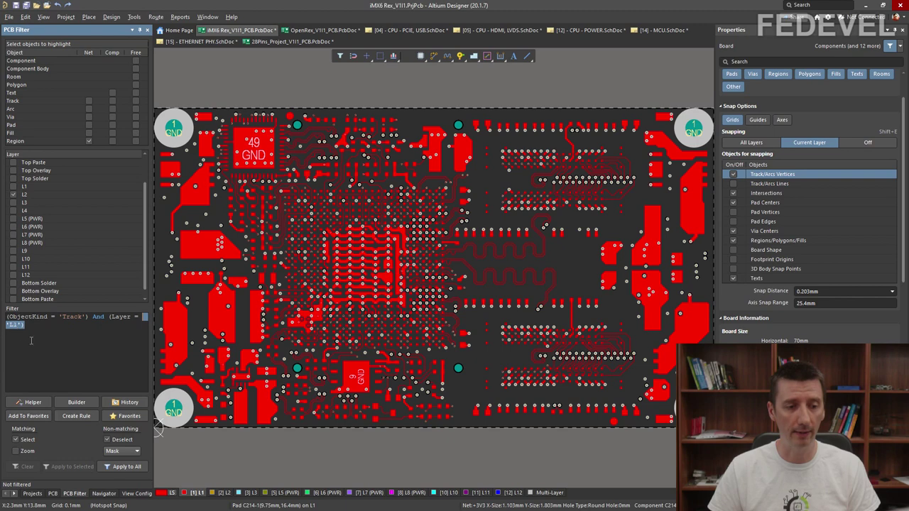
pyautogui.click(121, 466)
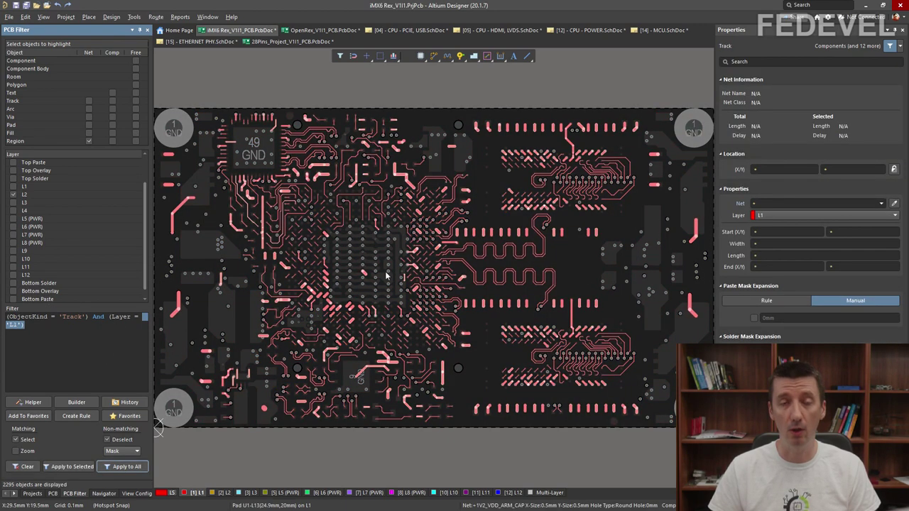
pyautogui.click(82, 332)
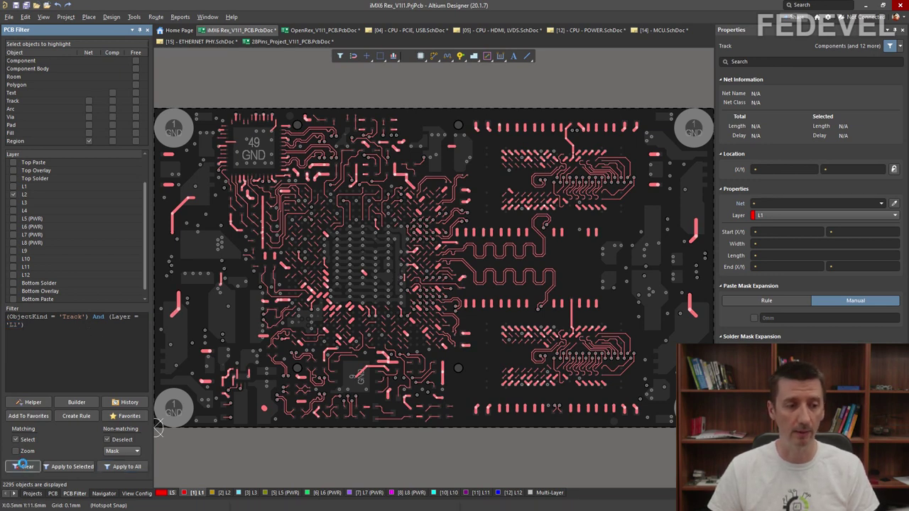
pyautogui.click(26, 466)
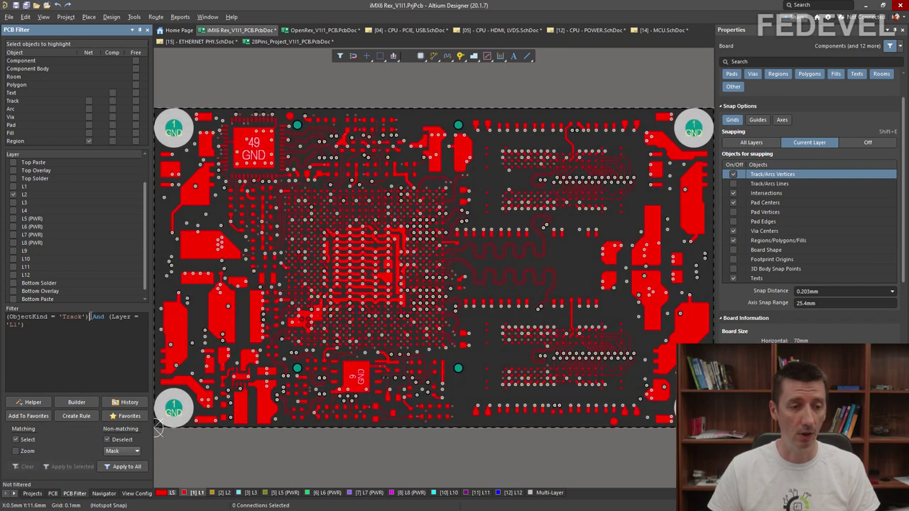
# Step: Replace the (ObjectKind = 'Track') condition in the filter expression with IsTrack
pyautogui.moveTo(90, 317); pyautogui.dragTo(3, 315)
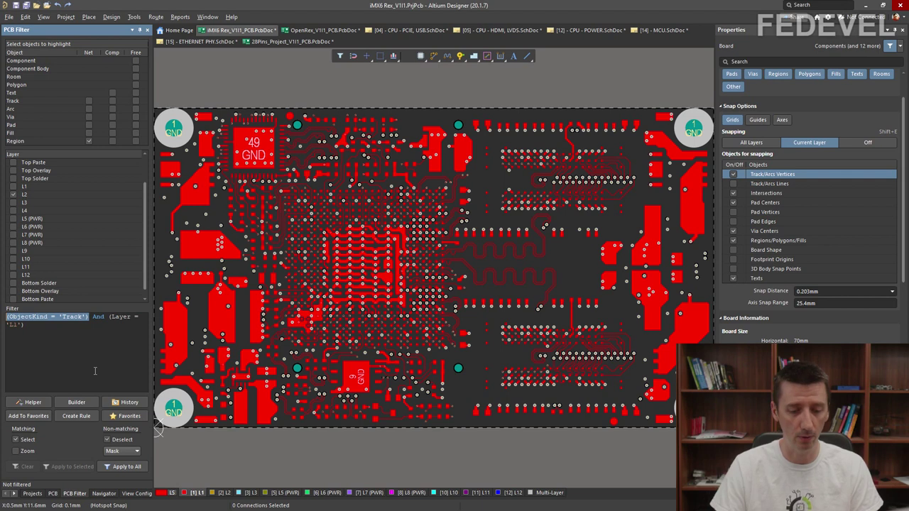
pyautogui.write('istra')
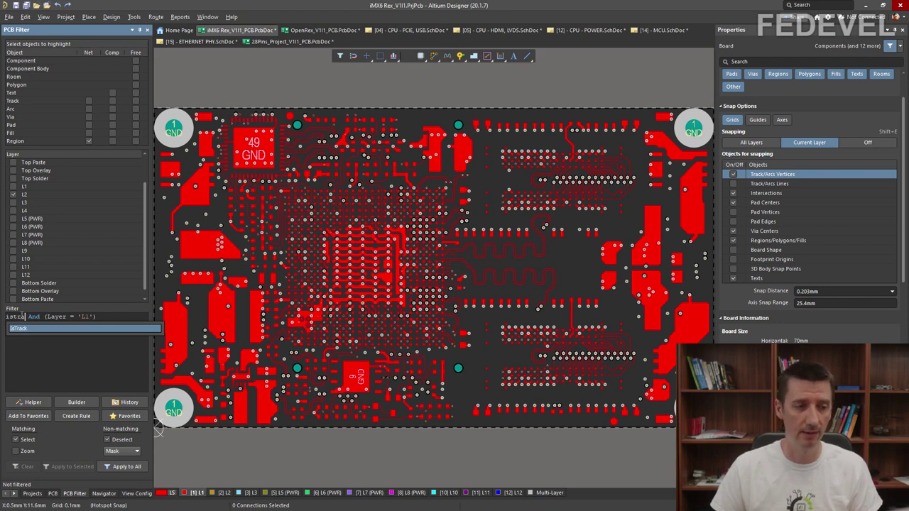
pyautogui.click(22, 329)
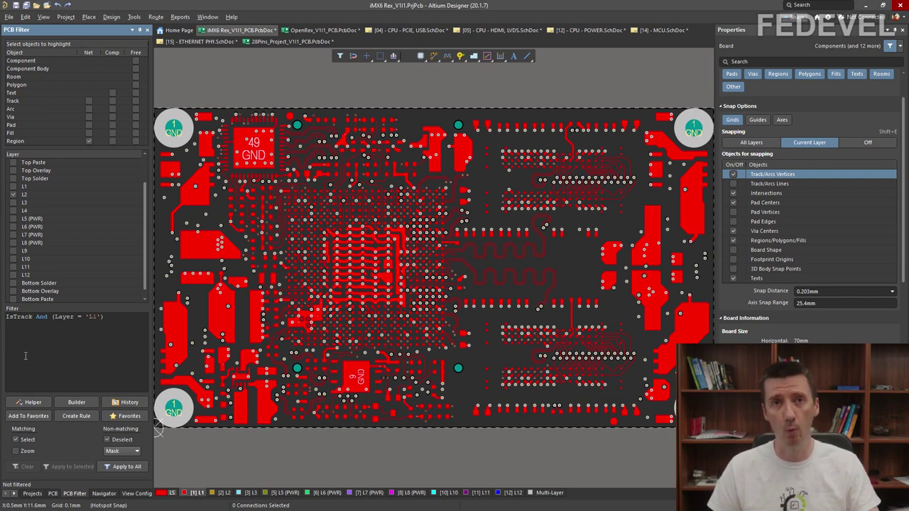
# Step: Open the online documentation for the IsTrack query function and read its example usage
pyautogui.press('F1')
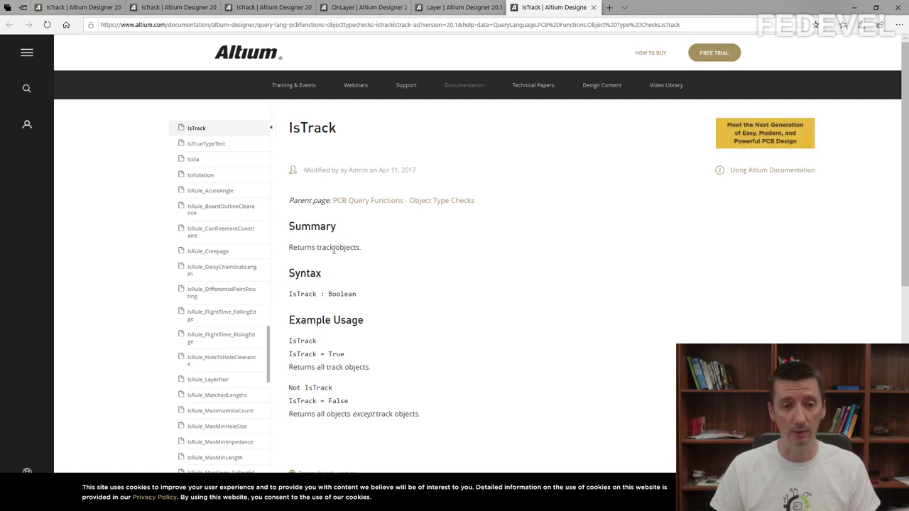
pyautogui.moveTo(292, 340); pyautogui.dragTo(322, 401)
pyautogui.click(323, 343)
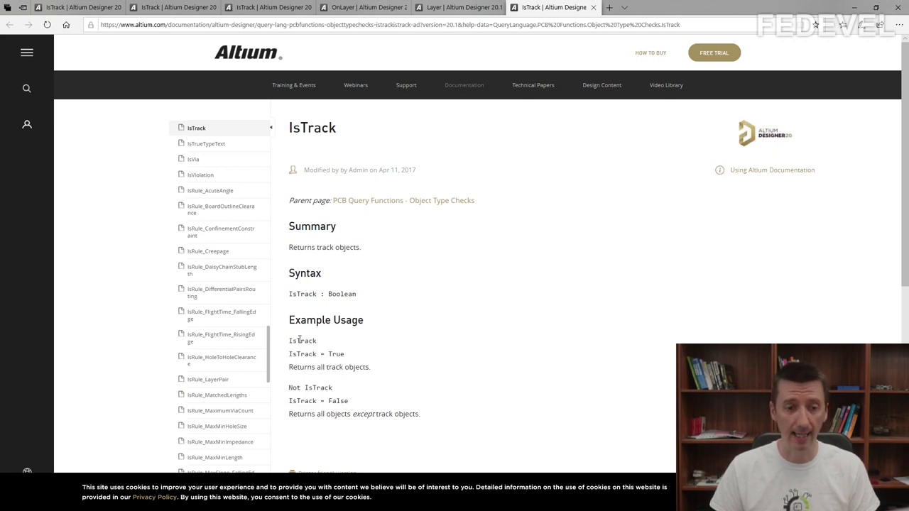
pyautogui.doubleClick(300, 342)
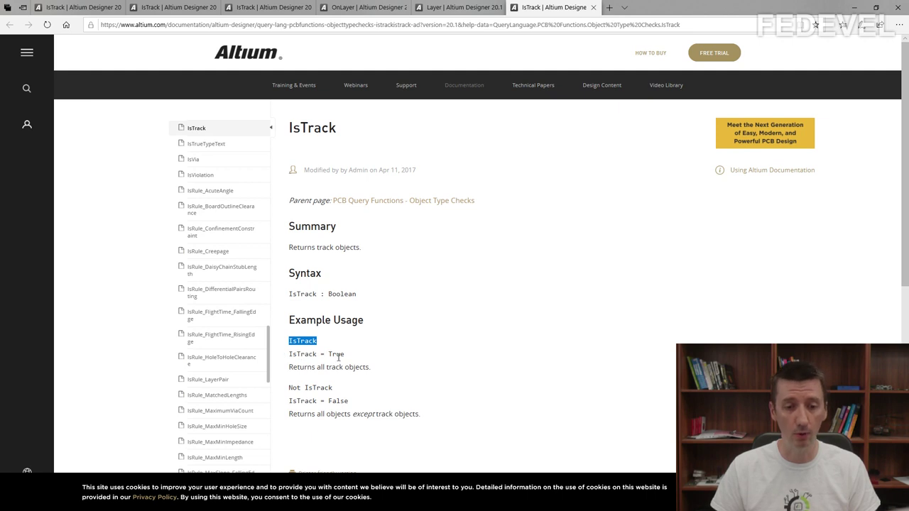
pyautogui.moveTo(354, 406); pyautogui.dragTo(292, 386)
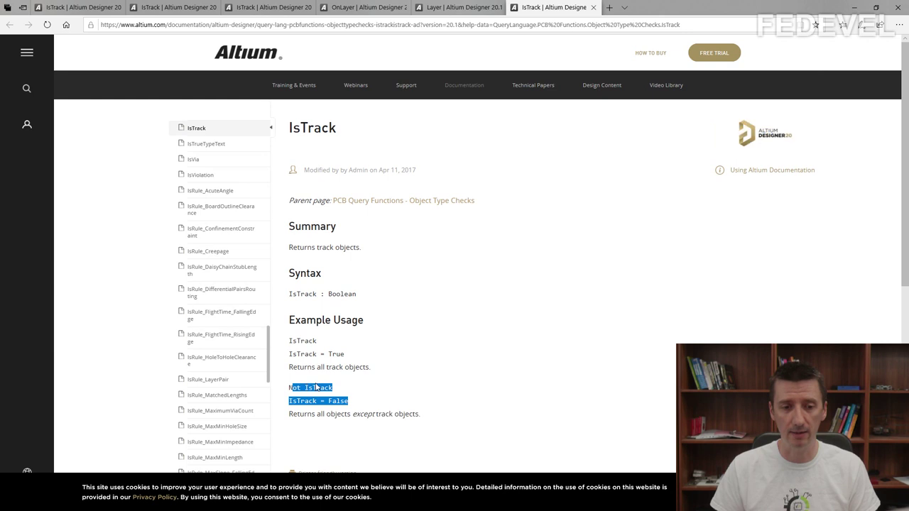
pyautogui.click(292, 385)
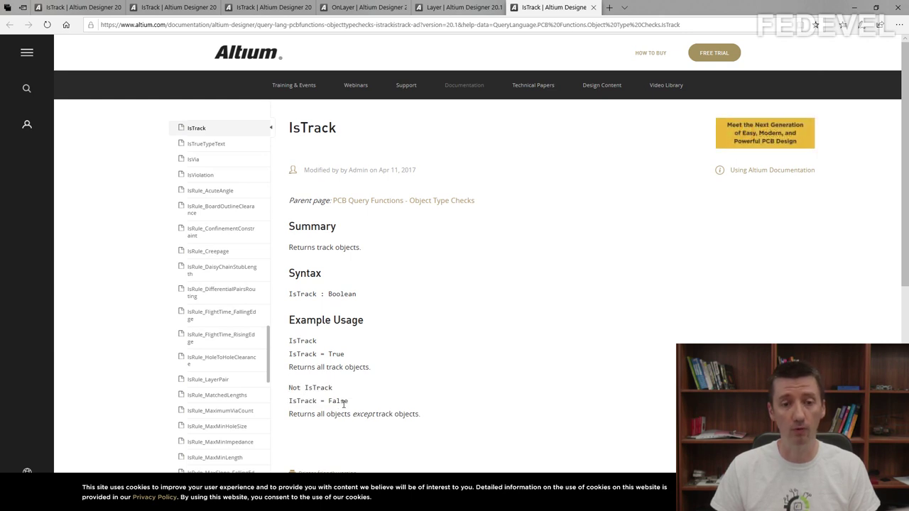
pyautogui.moveTo(318, 344); pyautogui.dragTo(289, 344)
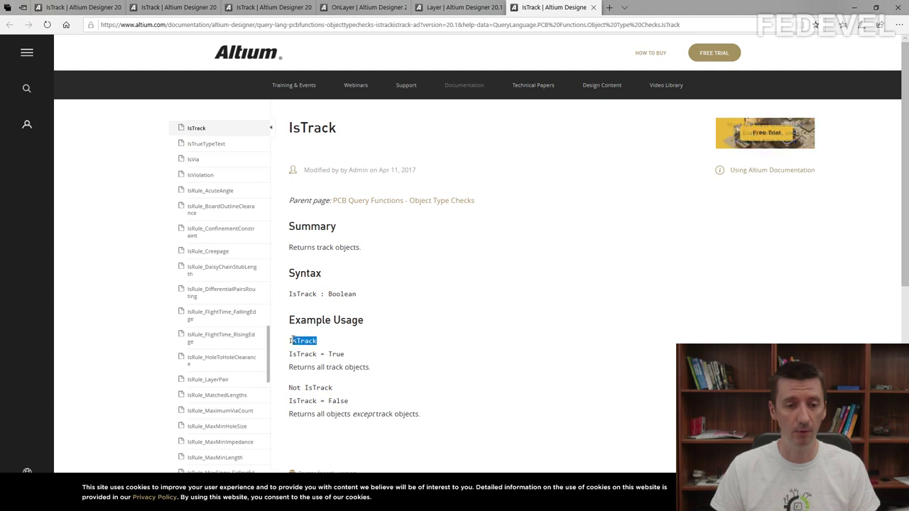
# Step: Return to Altium Designer, apply the filter IsTrack And (Layer = 'L1') to all objects, then clear it
pyautogui.hotkey('alt', 'Tab')
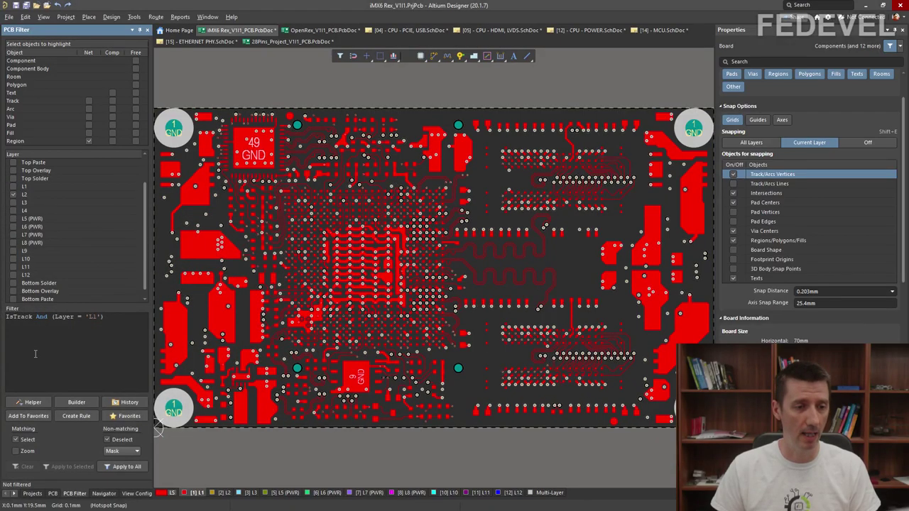
pyautogui.doubleClick(16, 317)
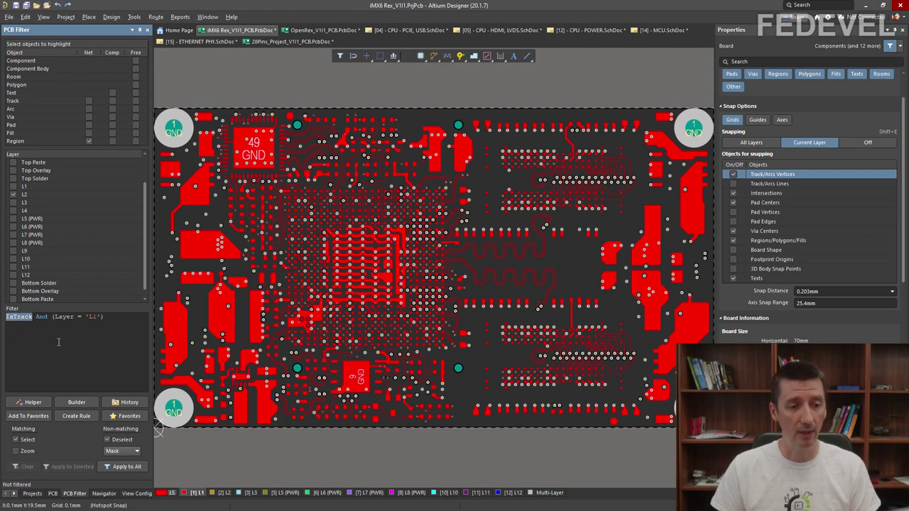
pyautogui.click(120, 466)
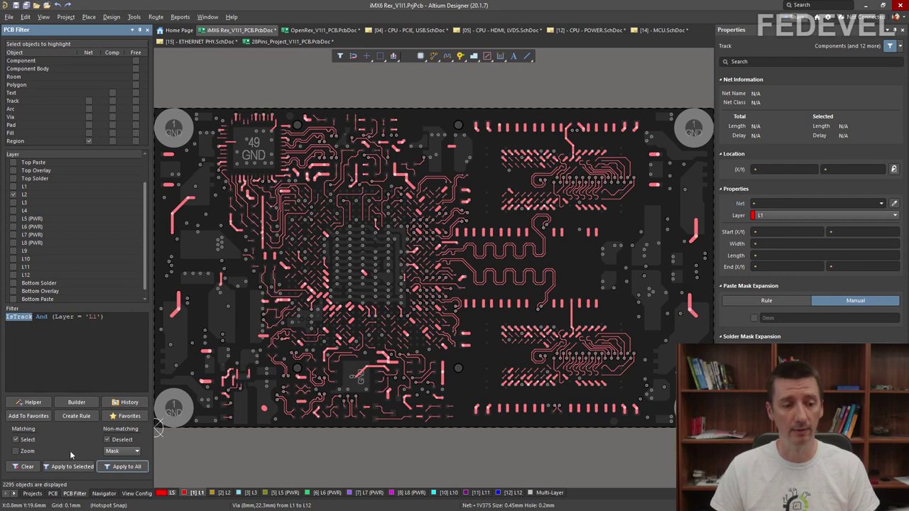
pyautogui.click(27, 467)
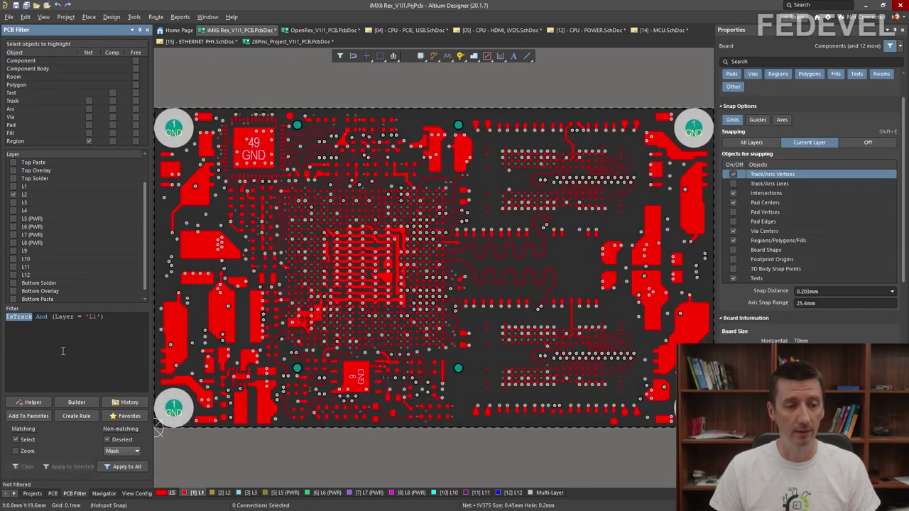
# Step: Replace the (Layer = 'L1') condition in the filter expression with the OnLayer function
pyautogui.click(78, 317)
pyautogui.moveTo(106, 318); pyautogui.dragTo(55, 319)
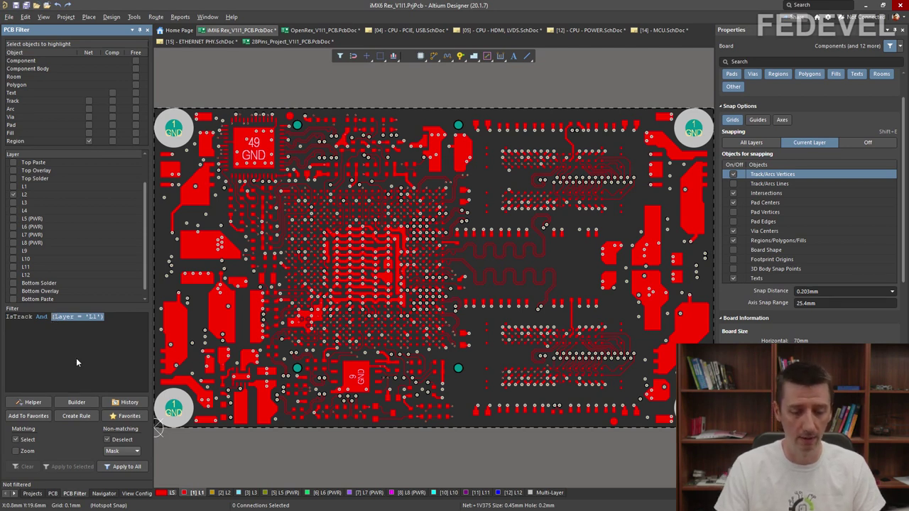
pyautogui.write('nlay')
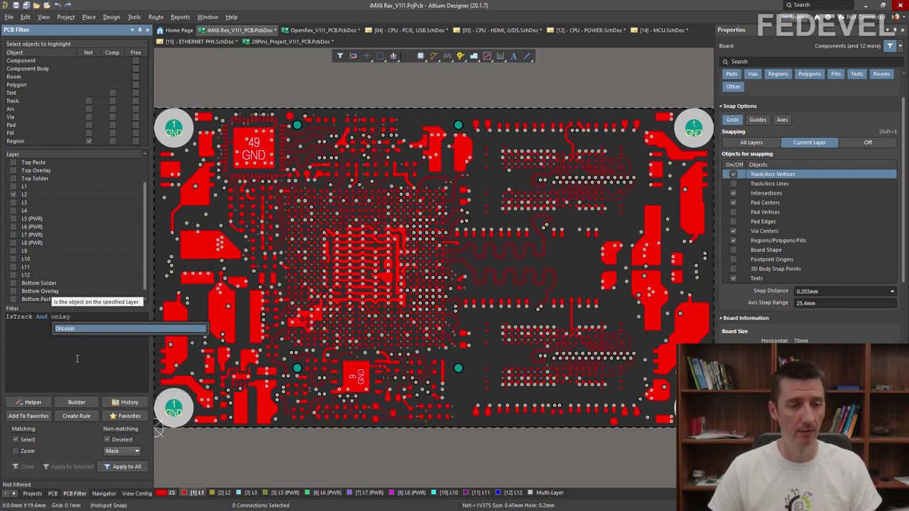
pyautogui.click(68, 327)
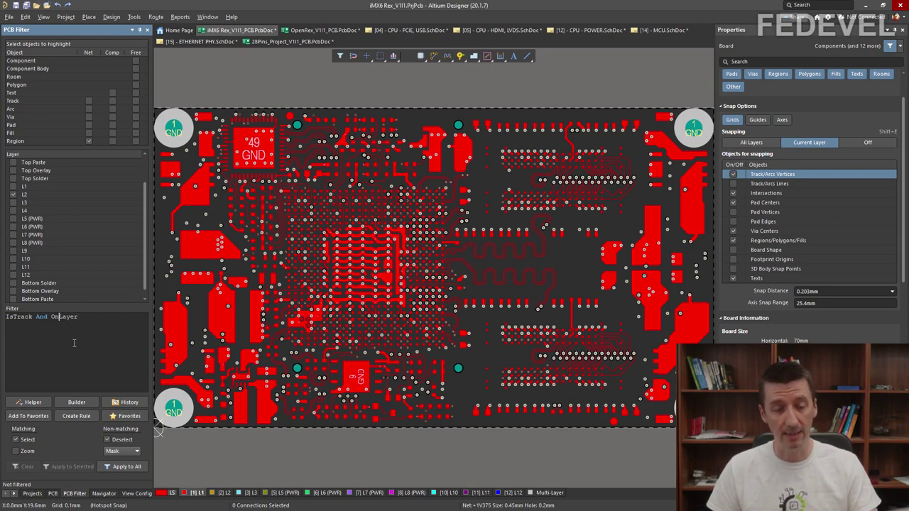
# Step: Open the online documentation for the OnLayer query function and examine its example usage with 'Top Layer'
pyautogui.press('F1')
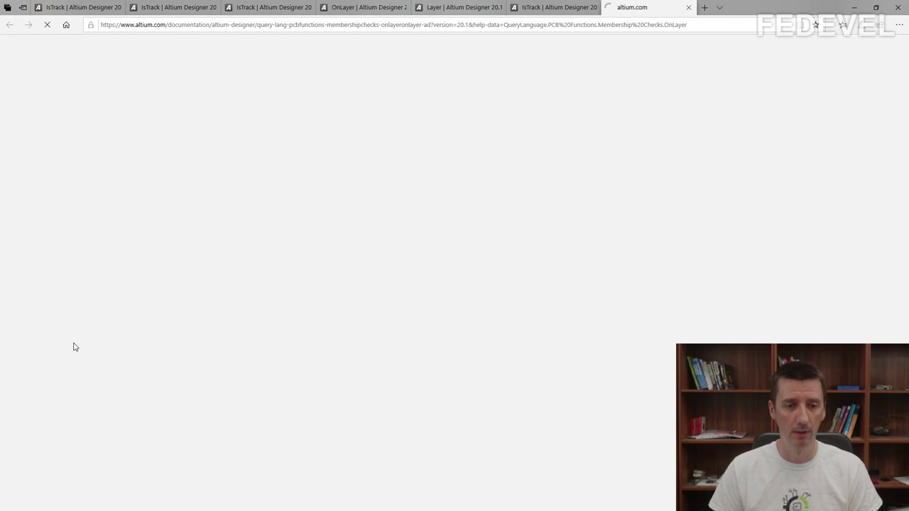
pyautogui.scroll(-3, 305, 276)
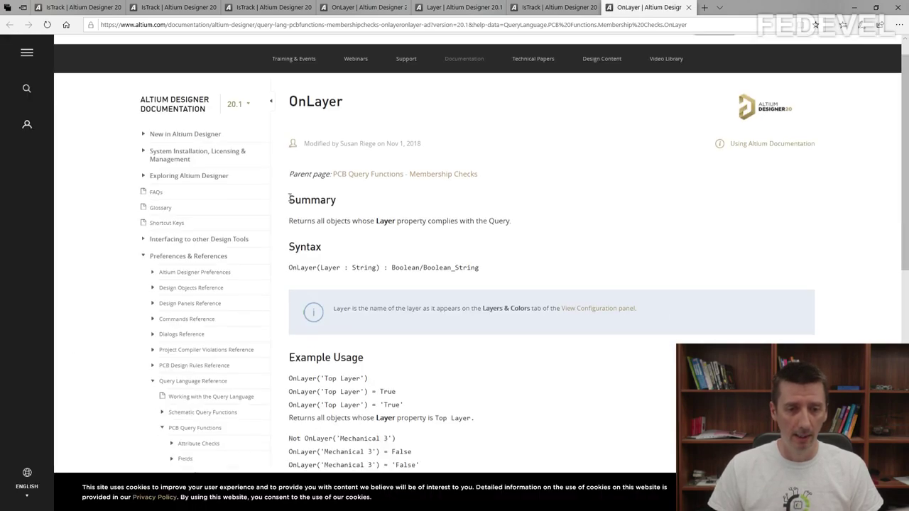
pyautogui.doubleClick(303, 191)
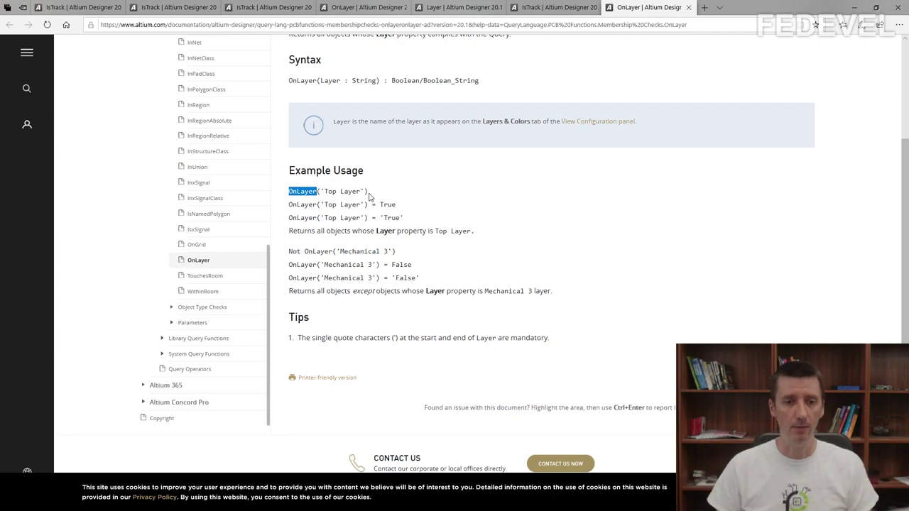
pyautogui.moveTo(321, 190); pyautogui.dragTo(364, 189)
# Step: Return to Altium Designer, complete the filter as IsTrack And OnLayer('L1'), and apply it to all objects
pyautogui.hotkey('alt', 'Tab')
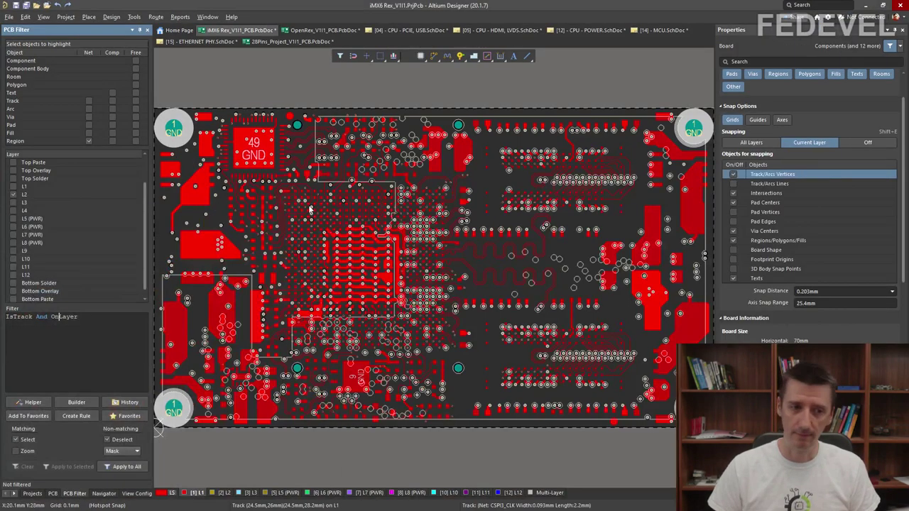
pyautogui.click(97, 320)
pyautogui.write('()')
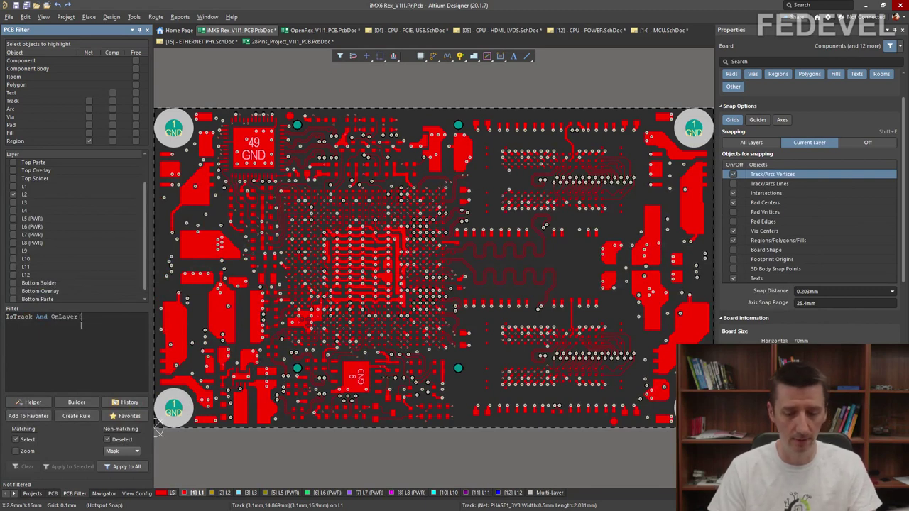
pyautogui.press('Left')
pyautogui.write("''")
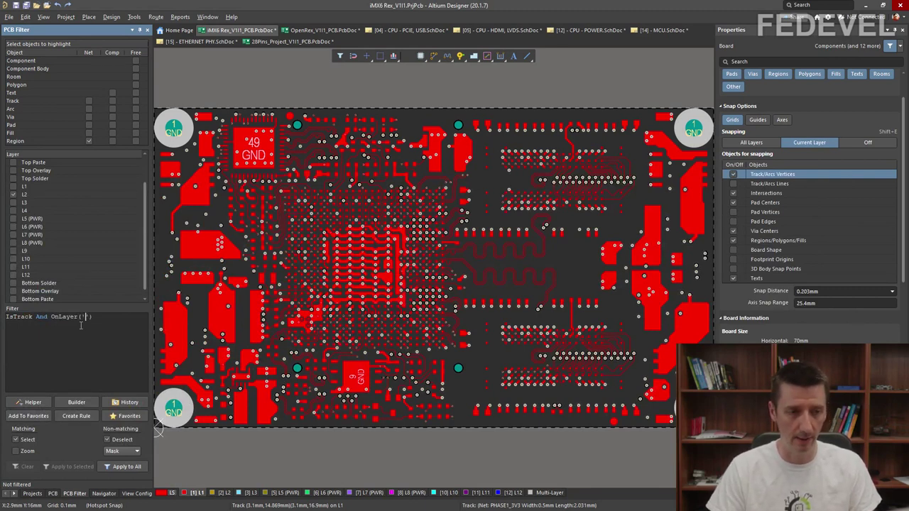
pyautogui.write('L1')
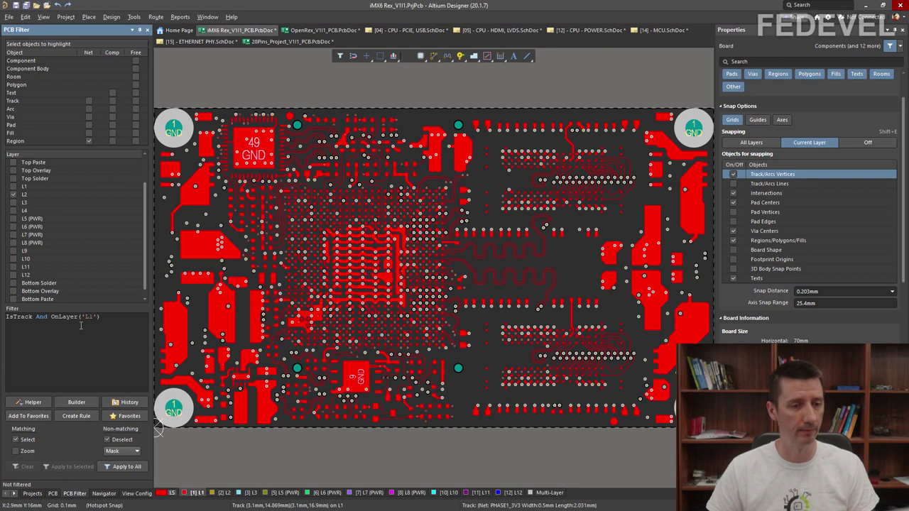
pyautogui.click(127, 466)
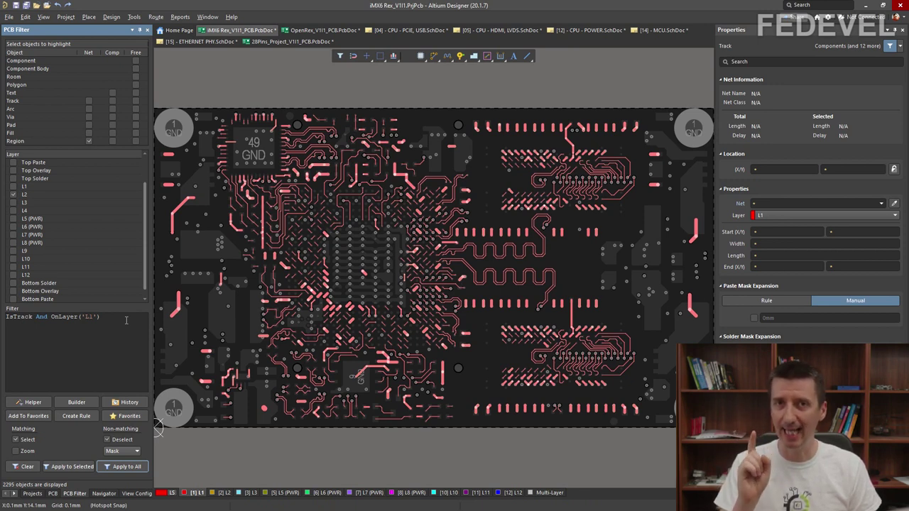
# Step: Add a wildcard so the filter reads IsTrack And OnLayer('L1*'), clear the current filter, and apply the new one to all objects
pyautogui.moveTo(127, 320); pyautogui.dragTo(53, 320)
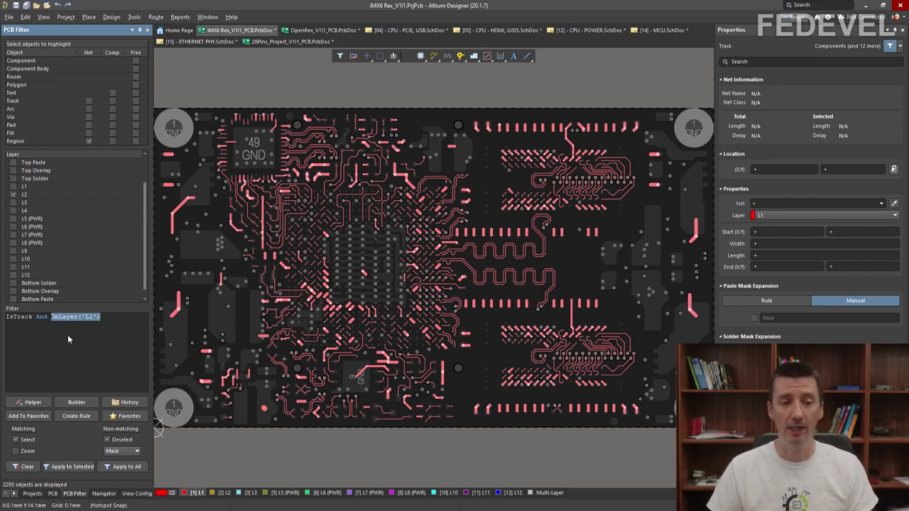
pyautogui.click(112, 320)
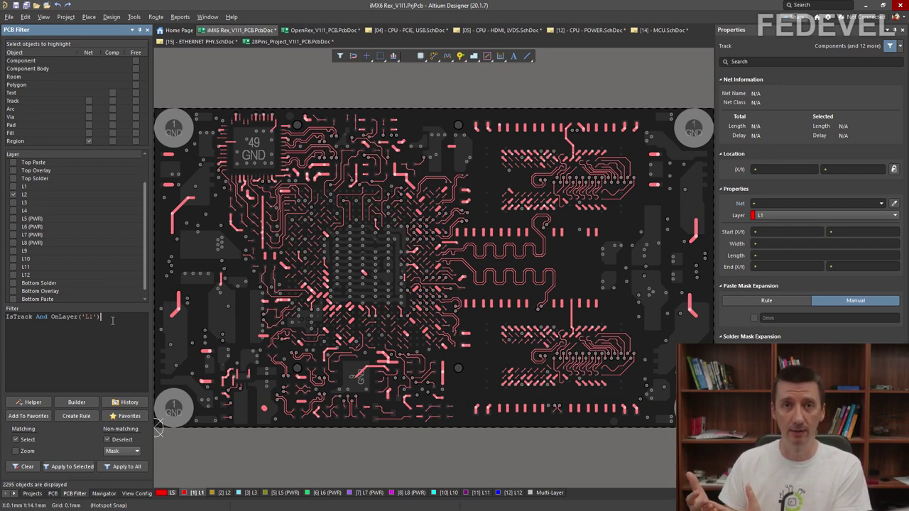
pyautogui.click(95, 317)
pyautogui.write('*')
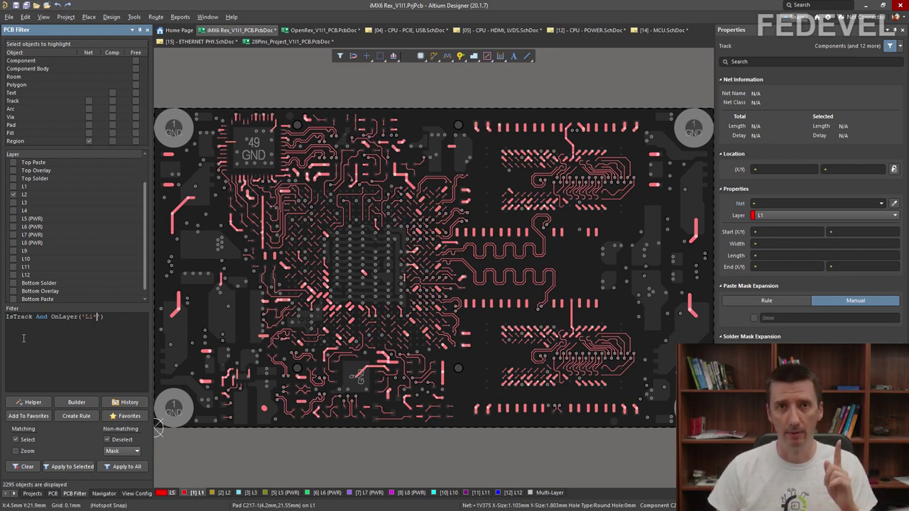
pyautogui.click(26, 468)
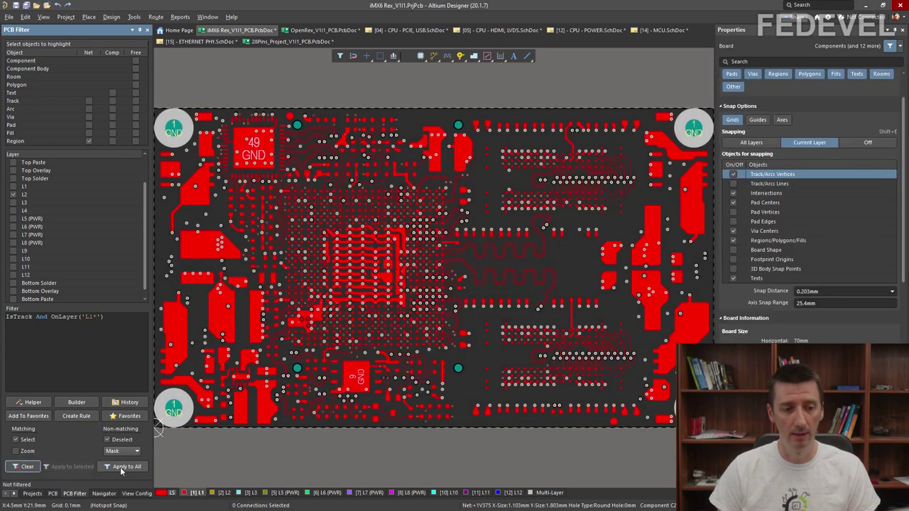
pyautogui.click(120, 467)
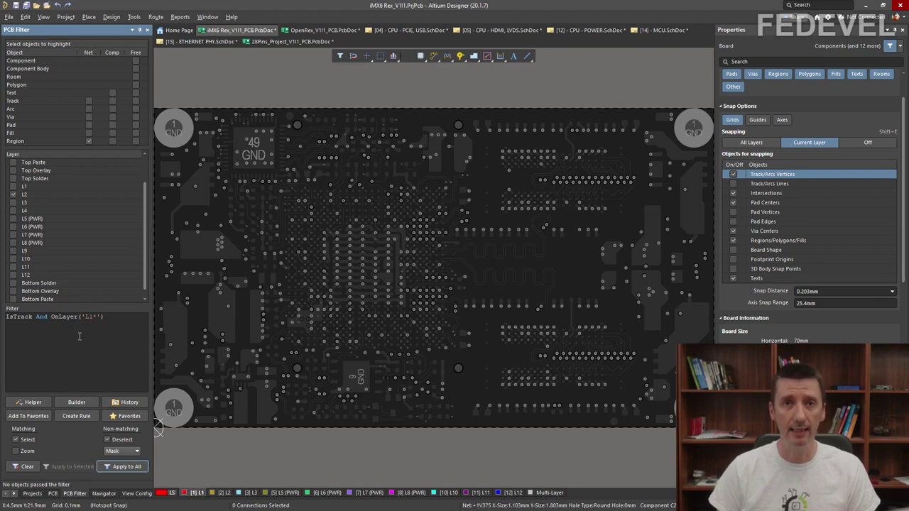
# Step: Replace the OnLayer('L1*') condition in the filter expression with the Layer field
pyautogui.moveTo(51, 317); pyautogui.dragTo(104, 317)
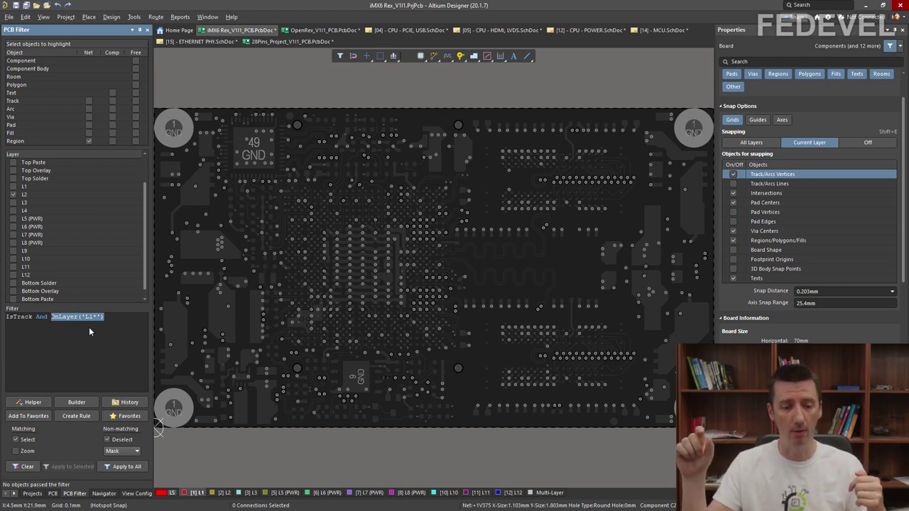
pyautogui.write('lay')
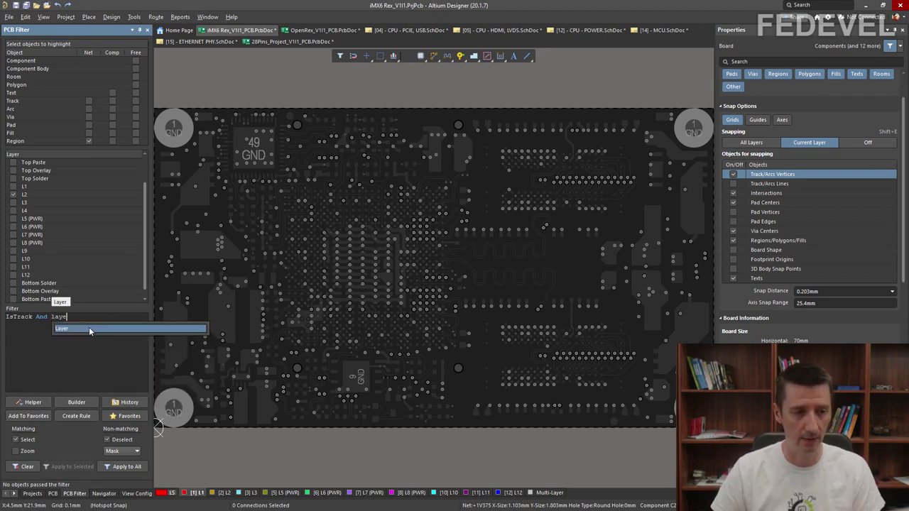
pyautogui.write('e')
pyautogui.click(88, 328)
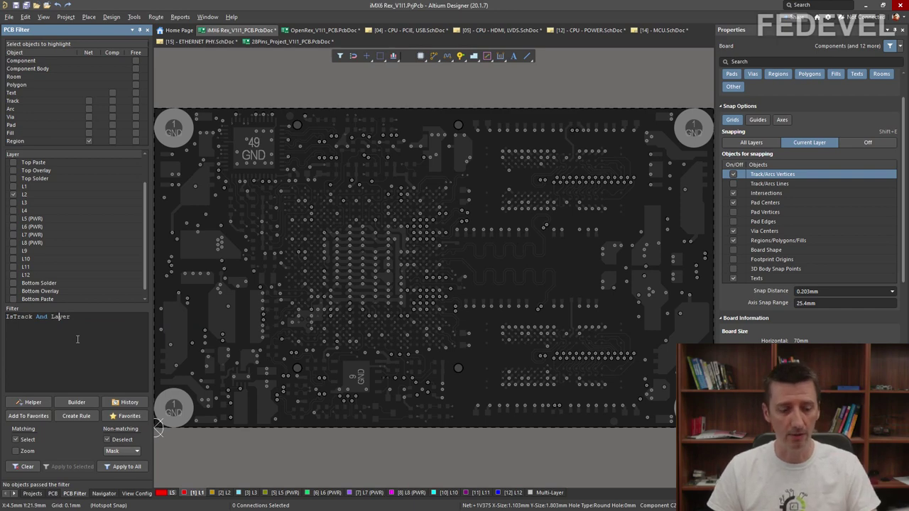
# Step: Open the online documentation for the Layer query function and examine its = and <> syntax
pyautogui.press('F1')
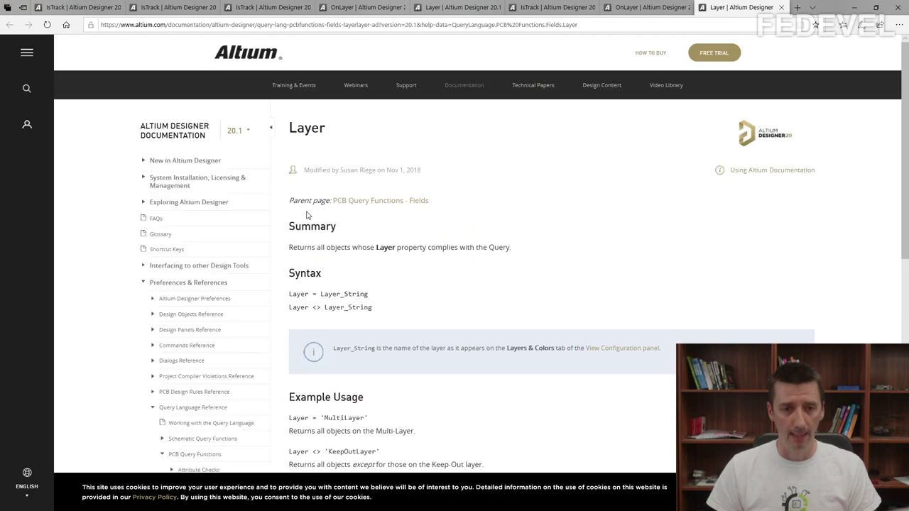
pyautogui.scroll(-2, 313, 220)
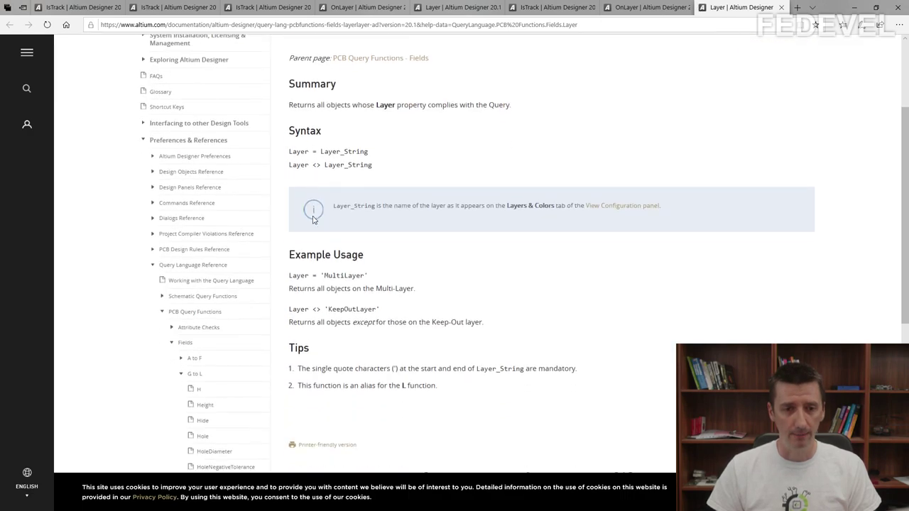
pyautogui.doubleClick(295, 151)
pyautogui.moveTo(315, 151)
pyautogui.mouseDown()
pyautogui.moveTo(324, 151)
pyautogui.moveTo(321, 165)
pyautogui.mouseUp()
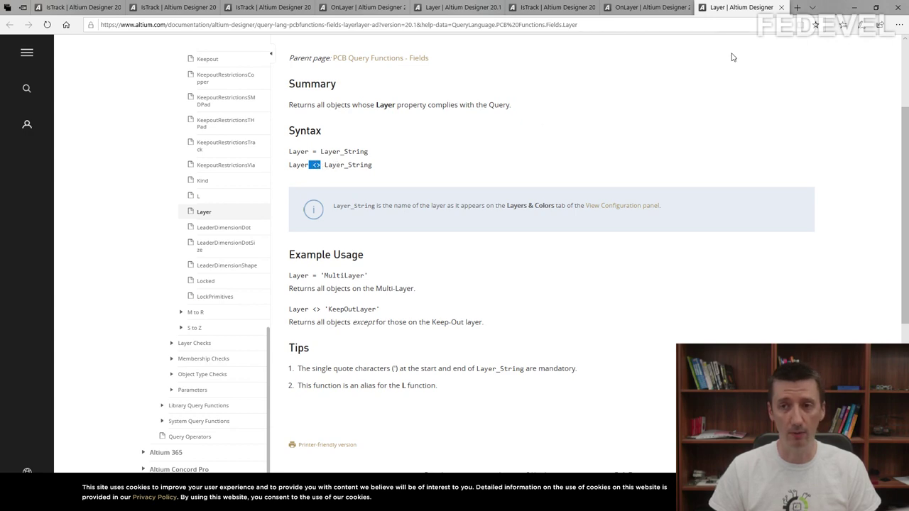
# Step: Return to Altium Designer, complete the filter as IsTrack And Layer = 'L1', and try to apply it to all objects
pyautogui.click(855, 8)
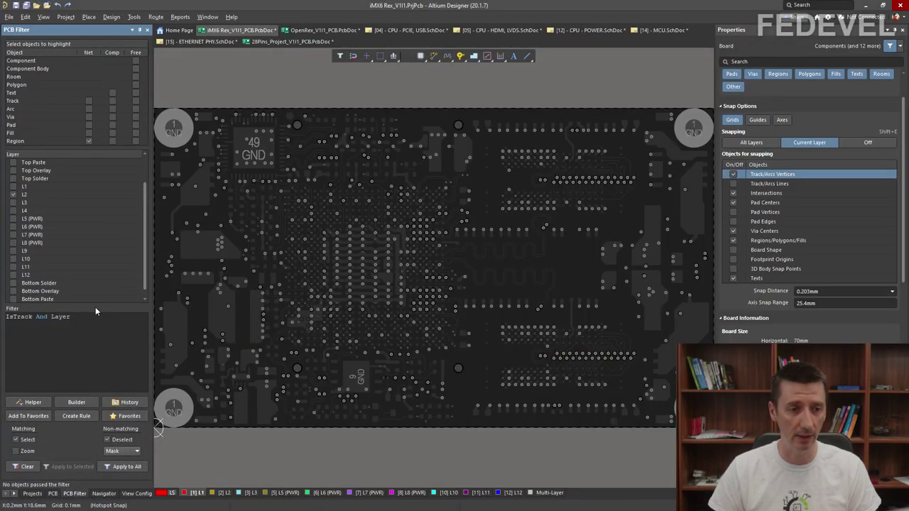
pyautogui.write("= 'L1'")
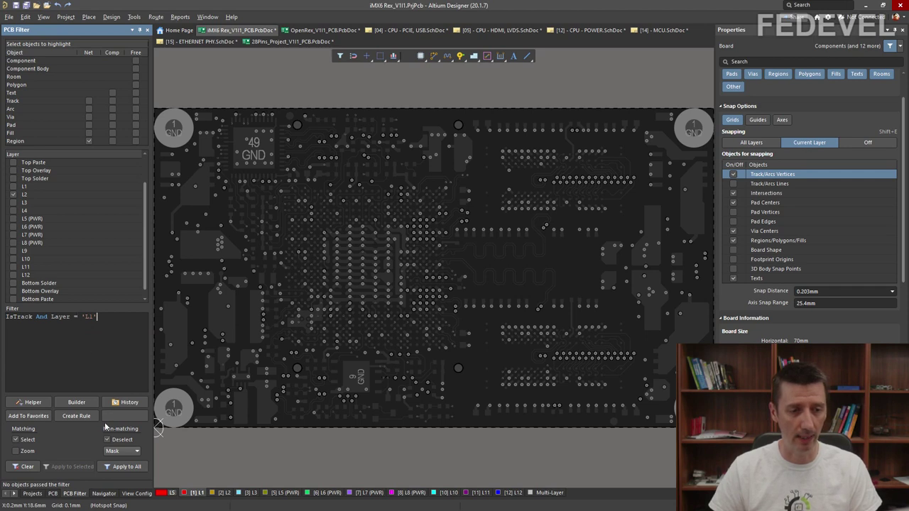
pyautogui.click(117, 467)
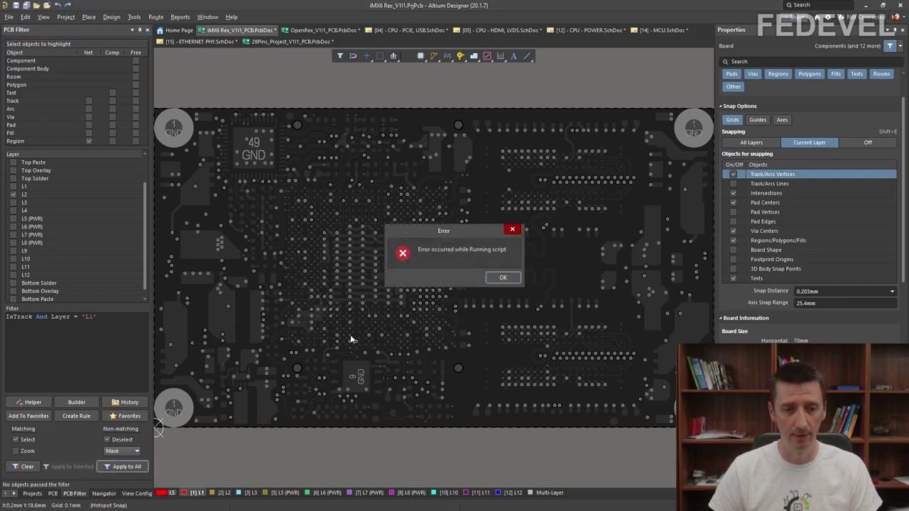
pyautogui.click(494, 277)
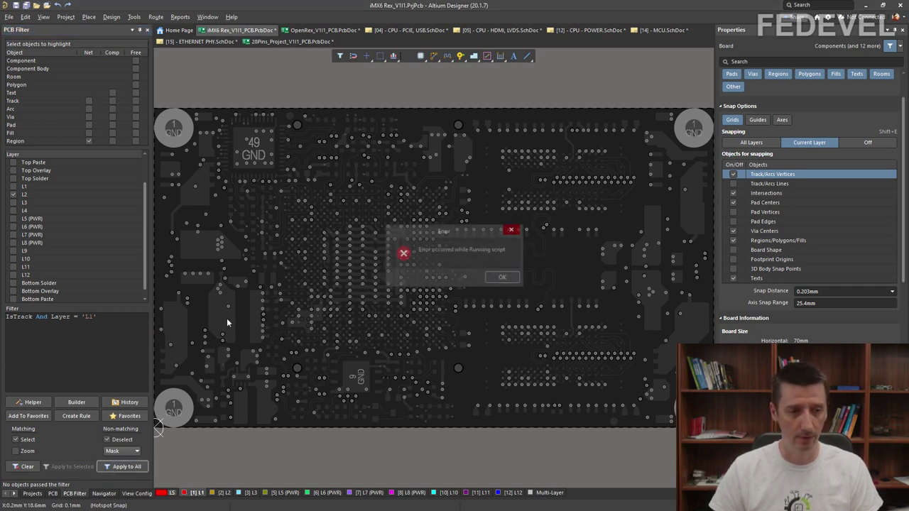
pyautogui.click(496, 277)
# Step: Enclose the layer condition in parentheses as (Layer = 'L1') and apply the filter to all objects
pyautogui.click(110, 317)
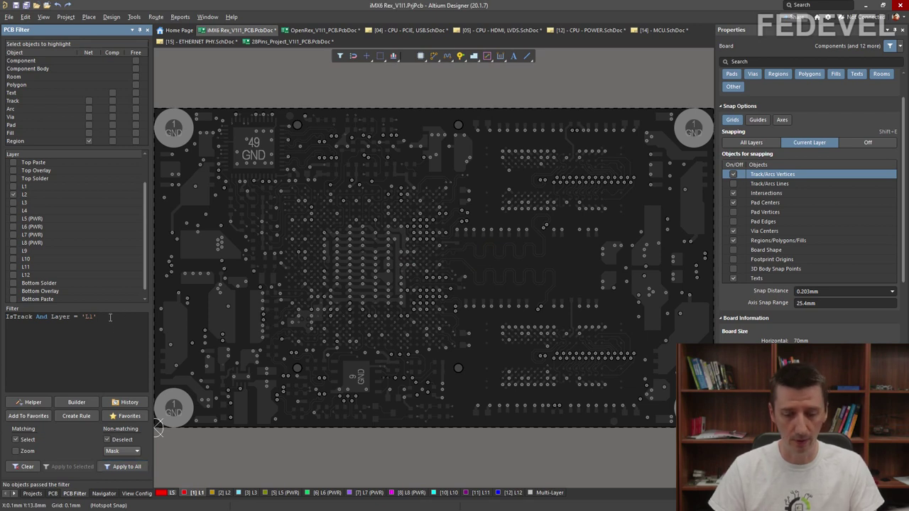
pyautogui.press('Left')
pyautogui.press('Left')
pyautogui.press('Left')
pyautogui.press('Left')
pyautogui.press('Left')
pyautogui.press('Left')
pyautogui.write('(')
pyautogui.click(126, 464)
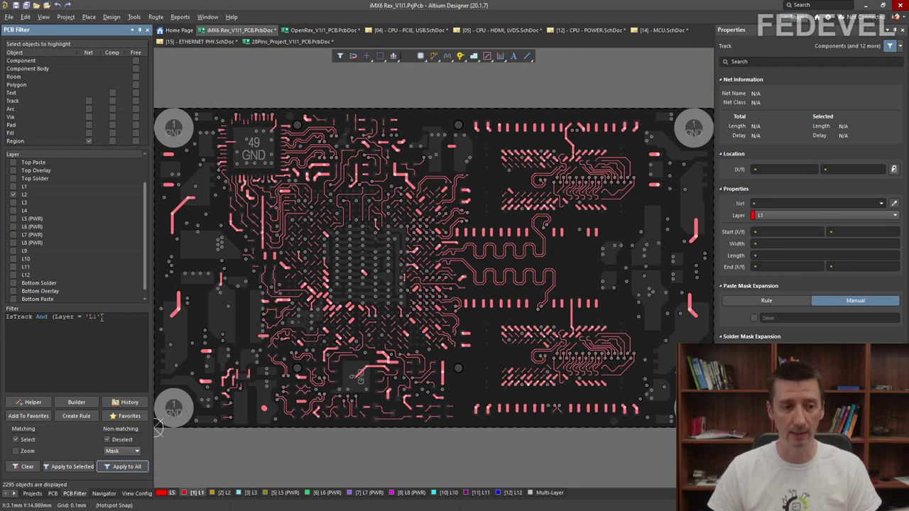
# Step: Change the layer value to 'L1*', clear the current filter, and apply IsTrack And (Layer = 'L1*') to all objects
pyautogui.click(97, 316)
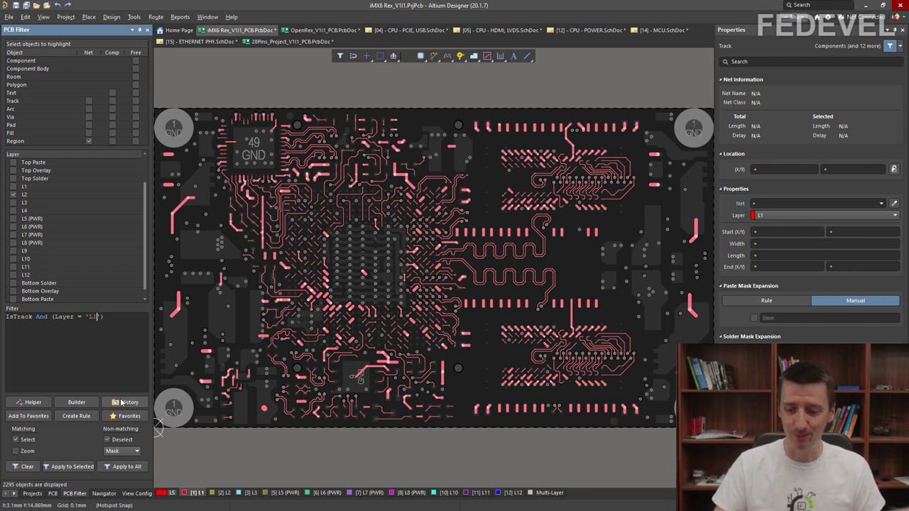
pyautogui.click(28, 465)
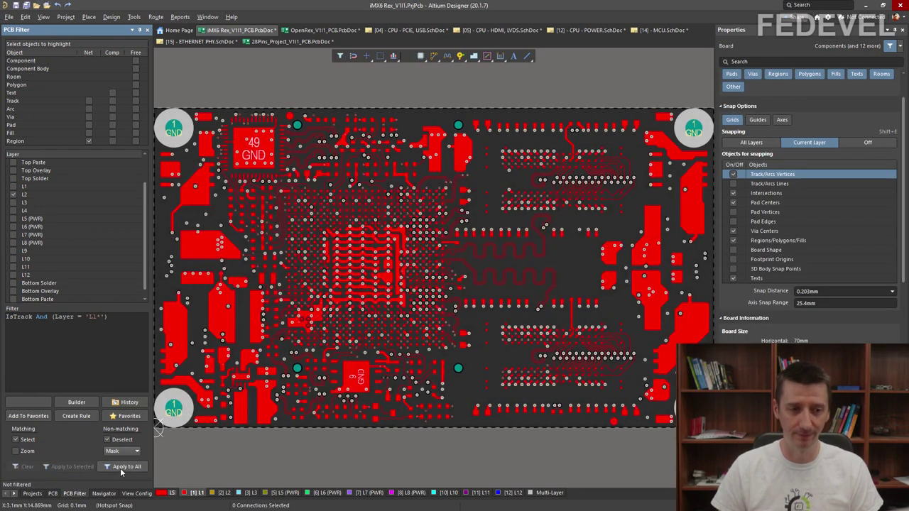
pyautogui.click(120, 466)
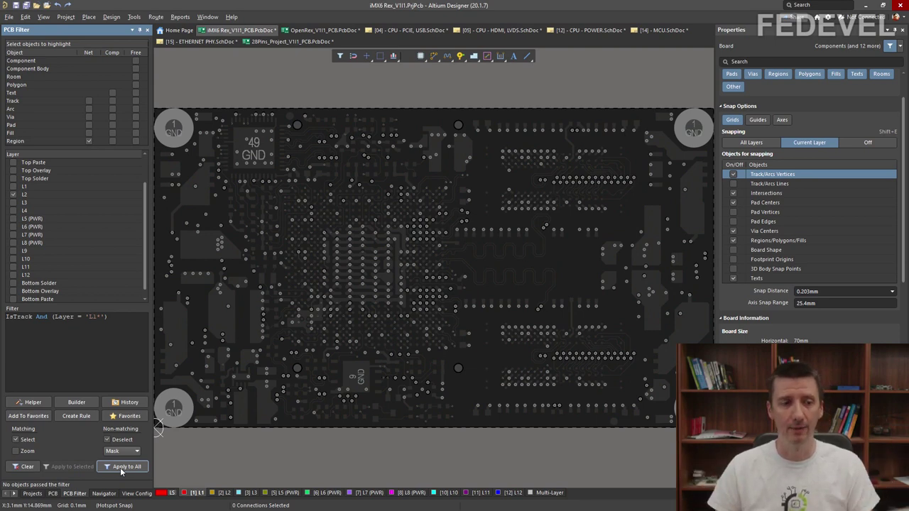
# Step: Replace the = operator in the layer condition with Like so it reads (Layer Like 'L1*')
pyautogui.click(88, 359)
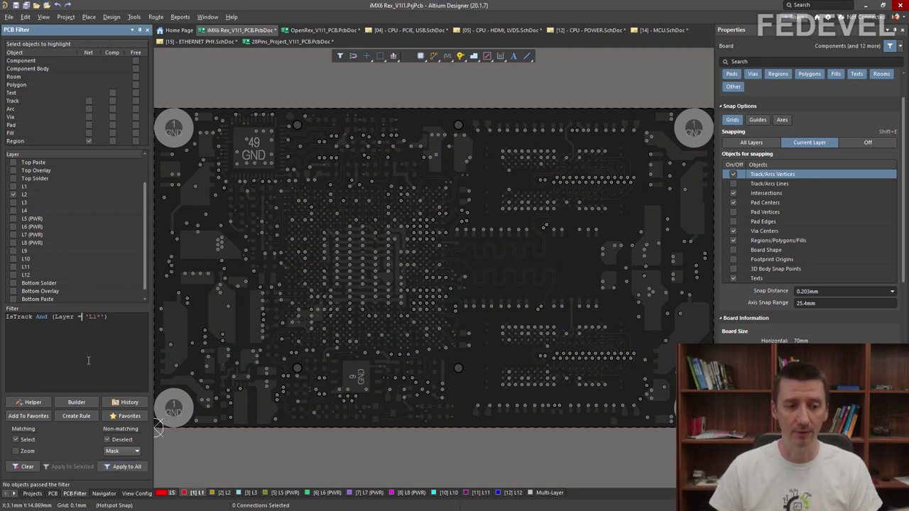
pyautogui.hotkey('shift', 'Left')
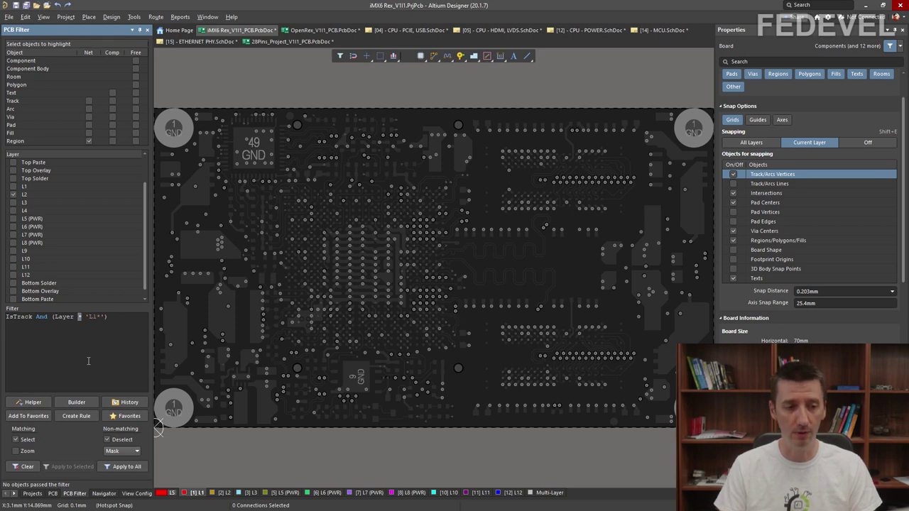
pyautogui.write('Like')
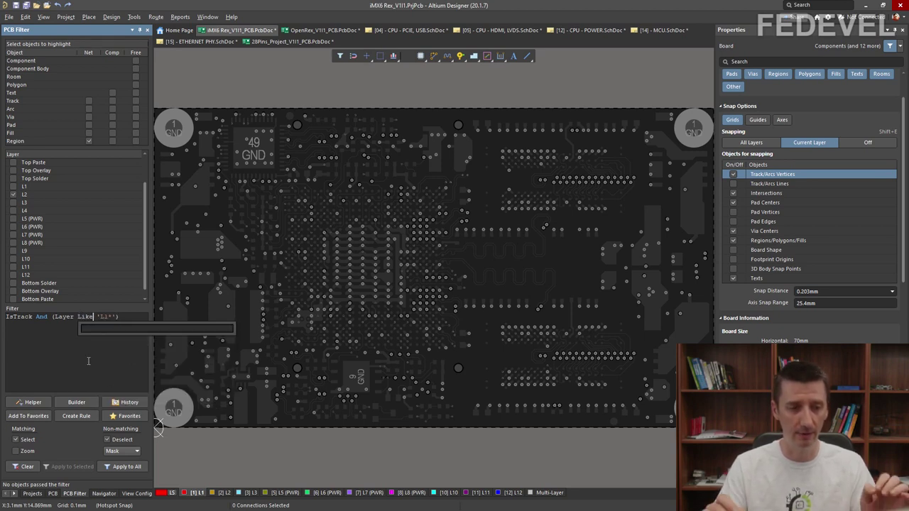
pyautogui.press('Escape')
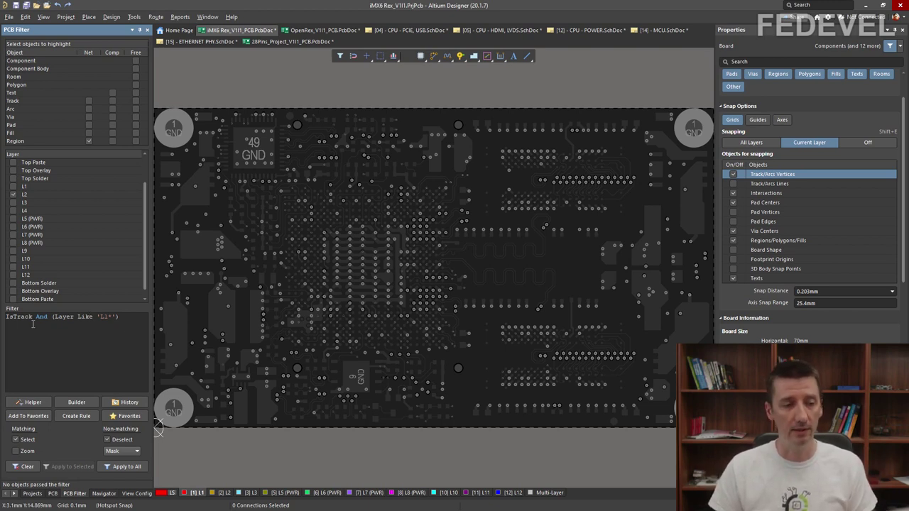
# Step: Apply the filter IsTrack And (Layer Like 'L1*') to all objects on the board
pyautogui.moveTo(33, 316); pyautogui.dragTo(6, 316)
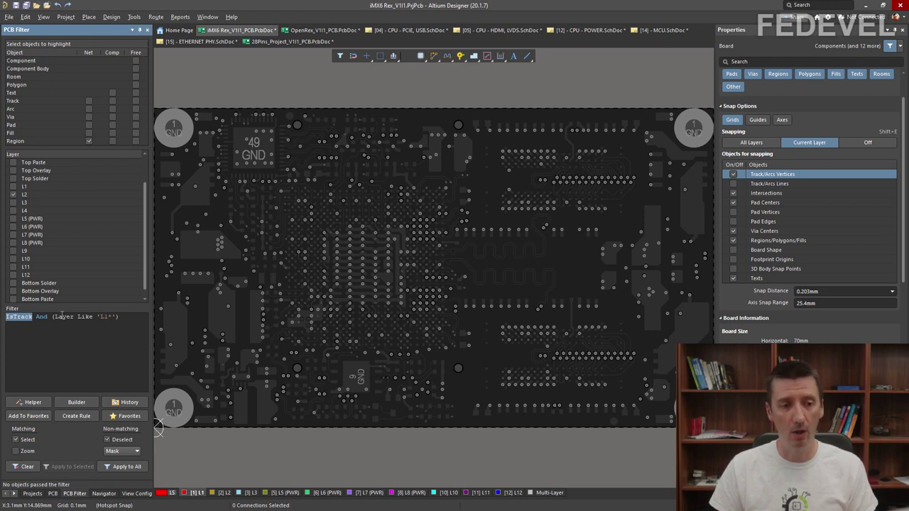
pyautogui.moveTo(111, 317); pyautogui.dragTo(104, 318)
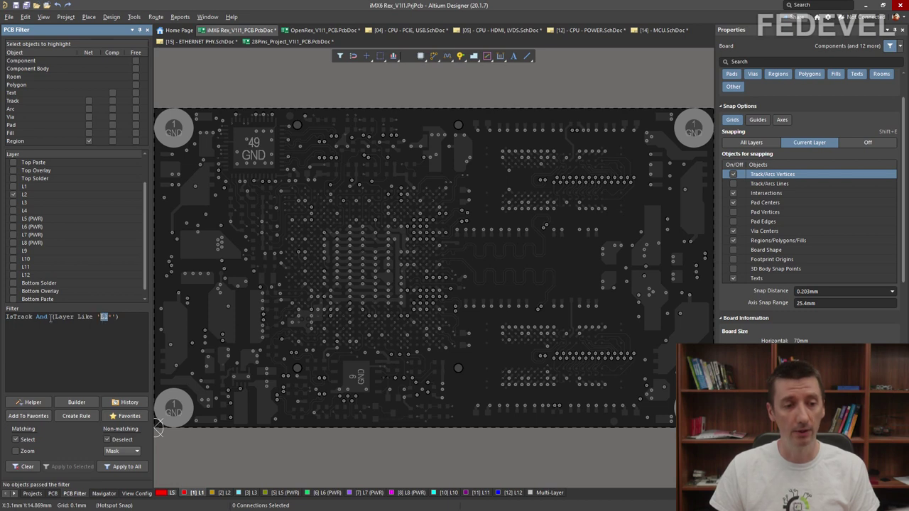
pyautogui.click(115, 467)
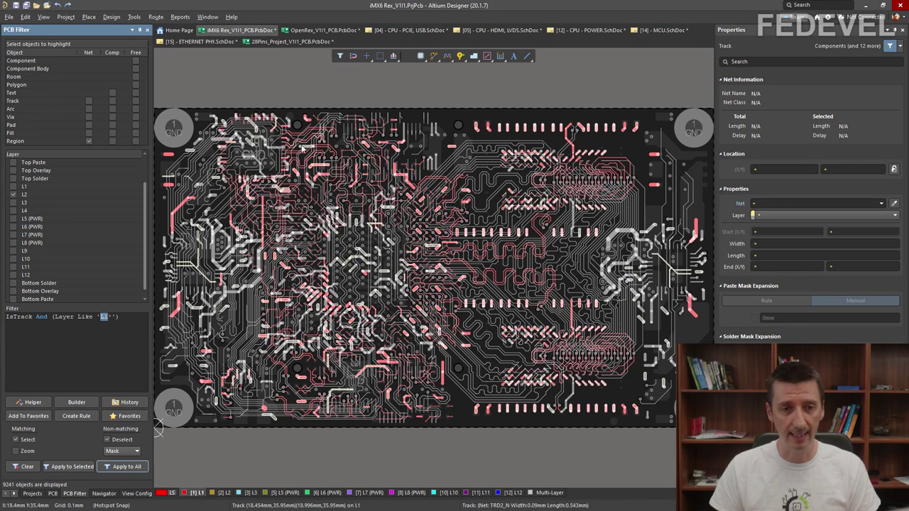
# Step: Step through the board layers from L2 to L12 to examine which tracks the filter highlights on each
pyautogui.click(222, 493)
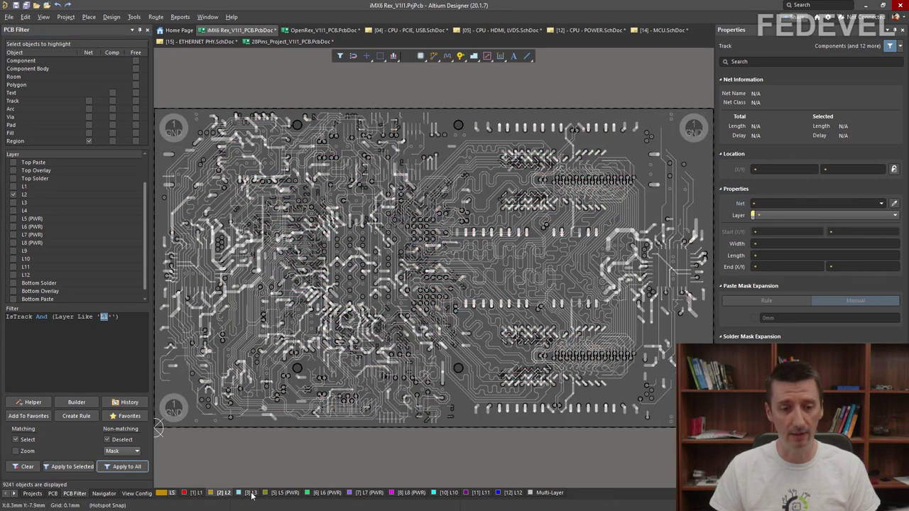
pyautogui.click(250, 493)
pyautogui.click(284, 493)
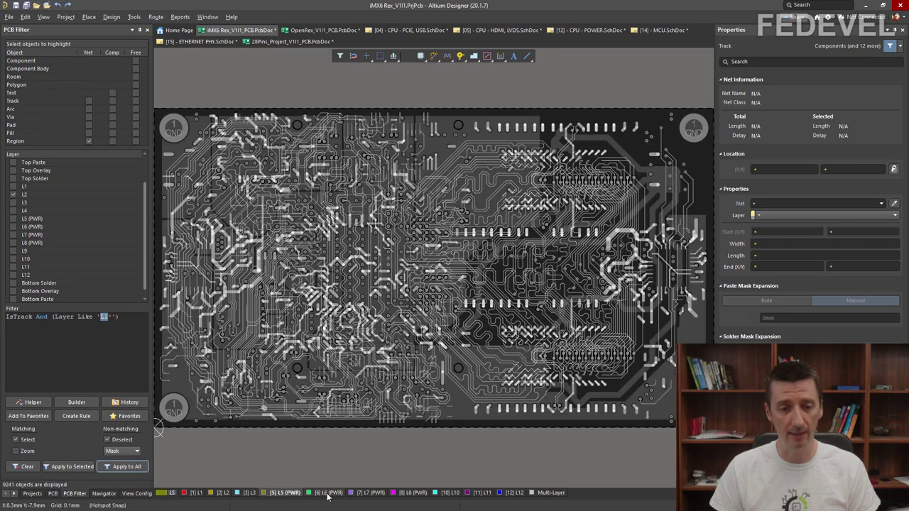
pyautogui.click(328, 493)
pyautogui.click(371, 493)
pyautogui.click(412, 493)
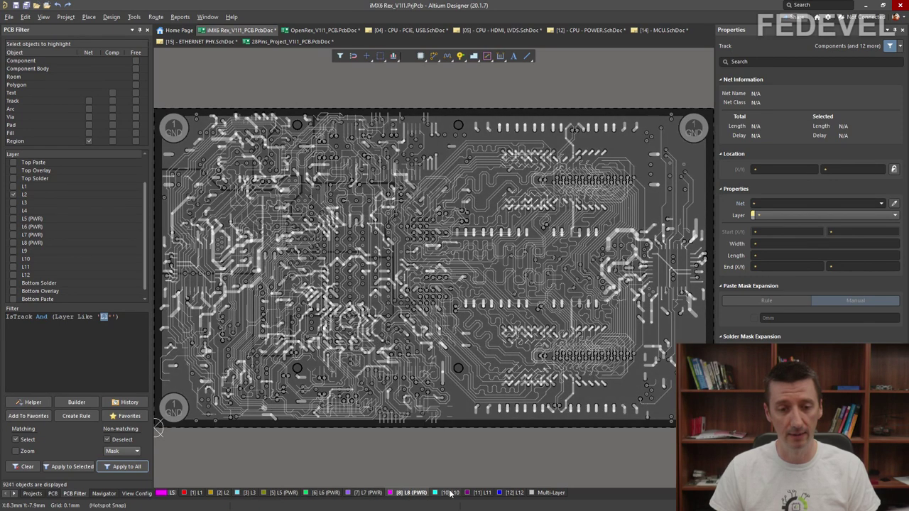
pyautogui.click(450, 493)
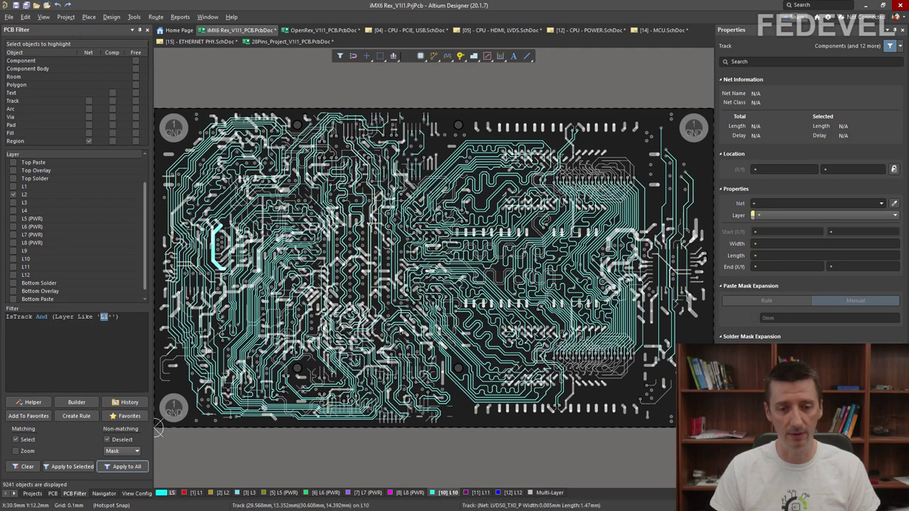
pyautogui.click(480, 493)
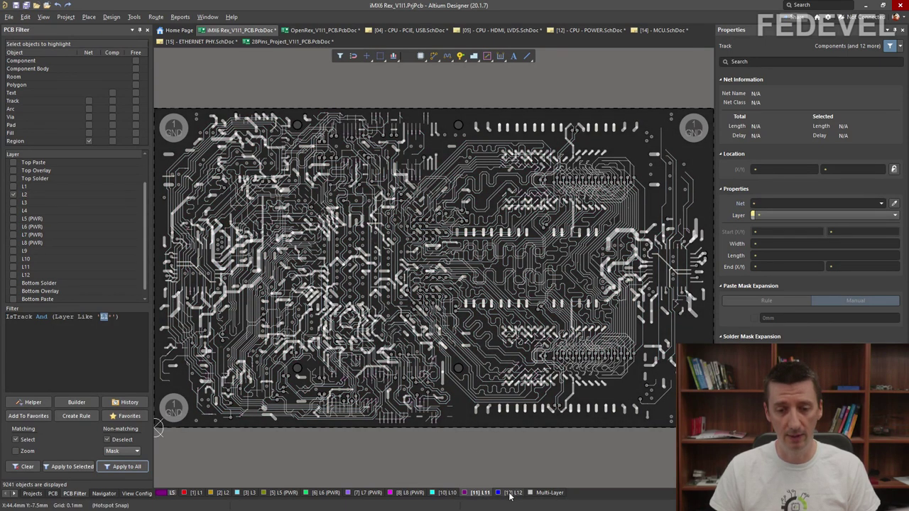
pyautogui.click(510, 493)
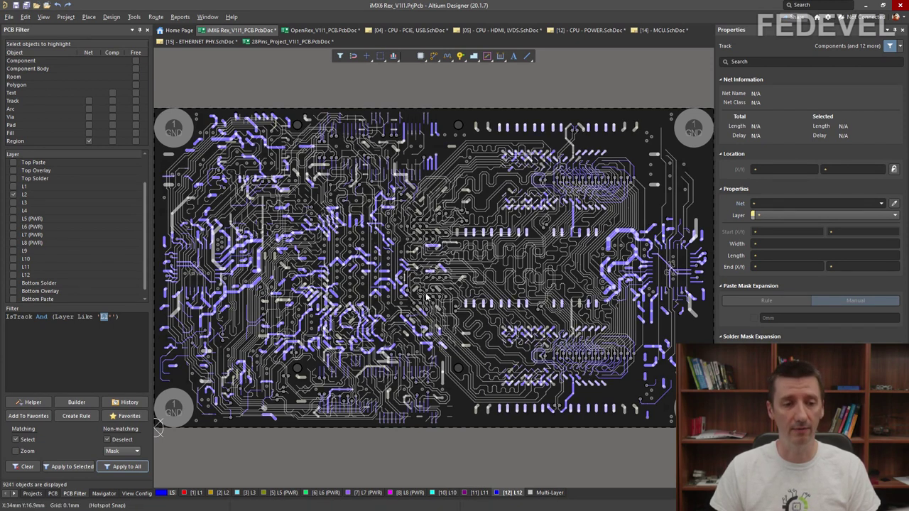
# Step: Rewrite the filter as IsTrack and (Layer Like 'L1*') and open it in the Query Helper
pyautogui.write('L1*')
pyautogui.click(126, 318)
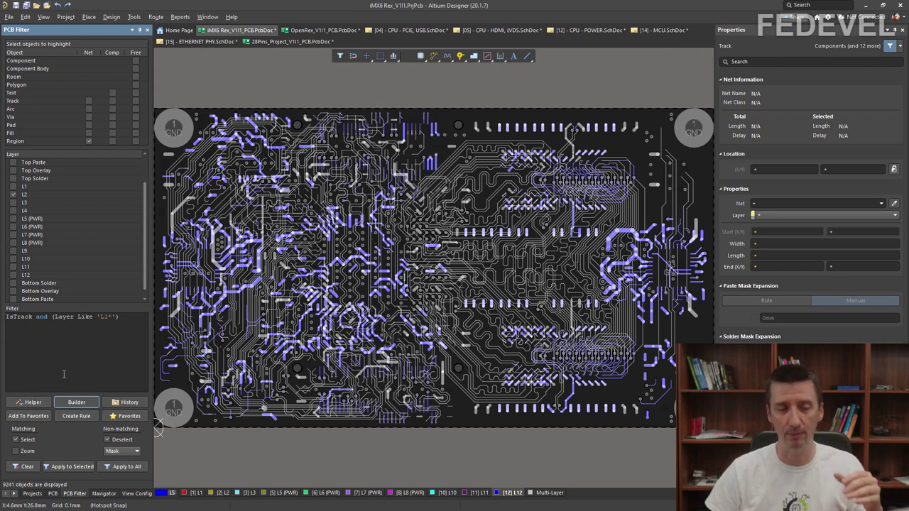
pyautogui.click(34, 401)
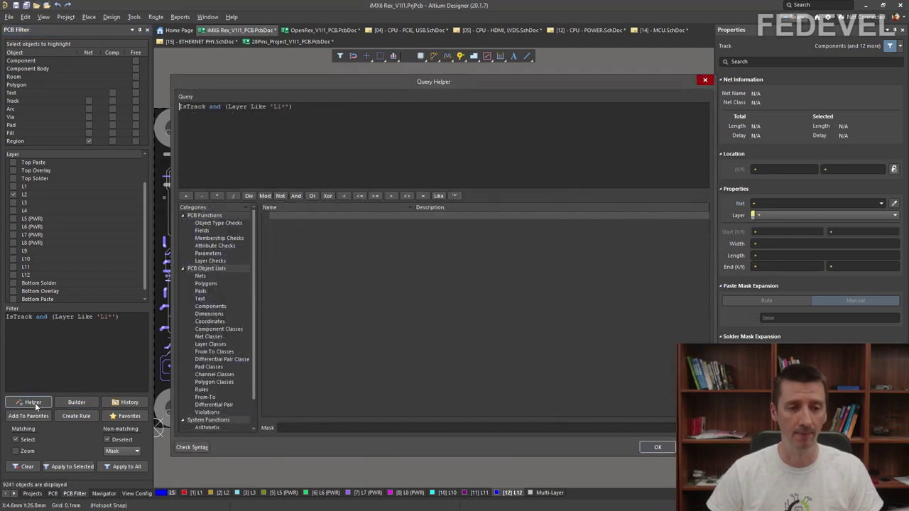
# Step: Browse the query function categories, examining the functions under Object Type Checks and Fields
pyautogui.moveTo(256, 311); pyautogui.dragTo(256, 335)
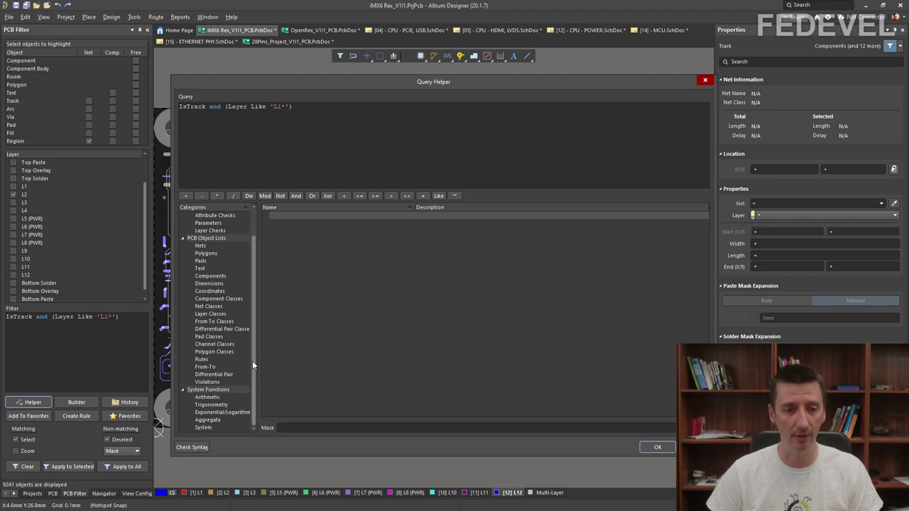
pyautogui.moveTo(254, 365); pyautogui.dragTo(260, 299)
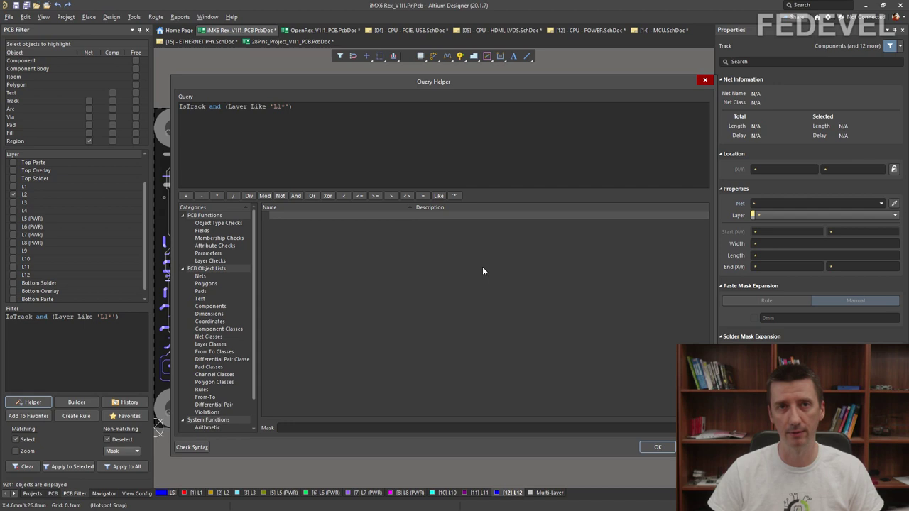
pyautogui.click(226, 225)
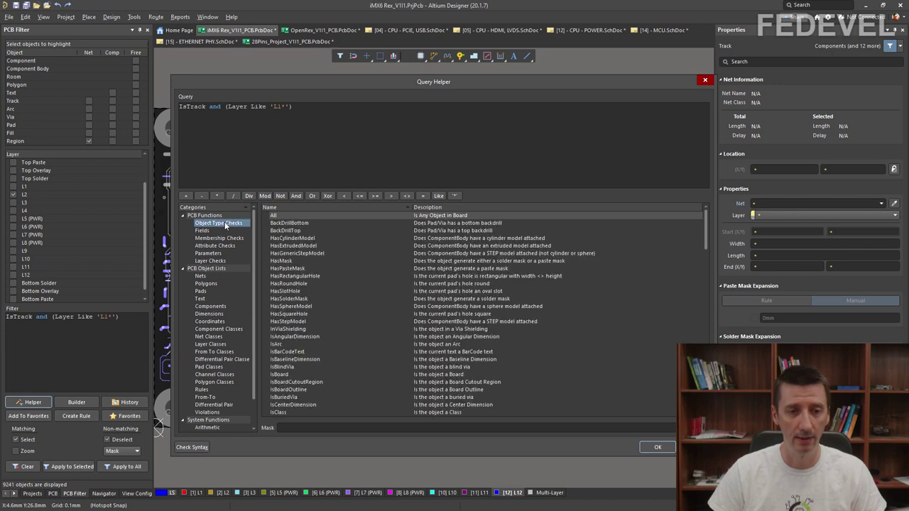
pyautogui.moveTo(704, 220); pyautogui.dragTo(707, 372)
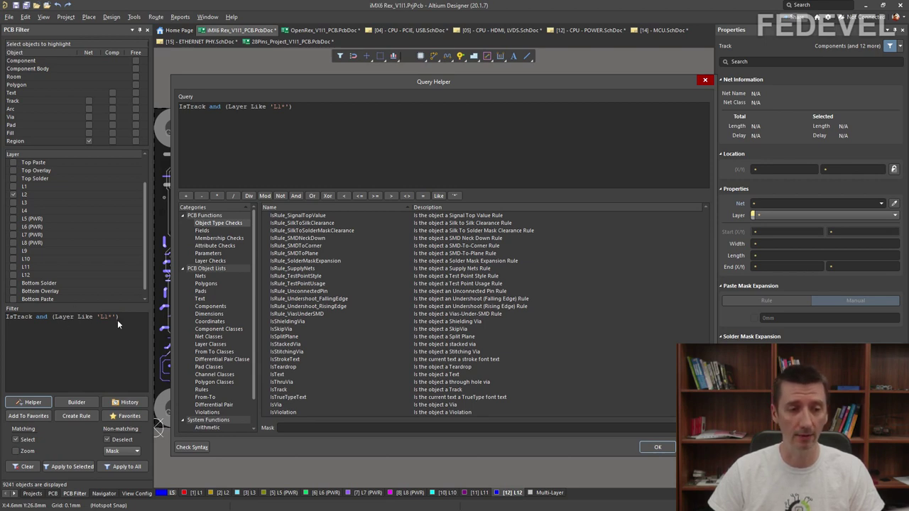
pyautogui.click(202, 232)
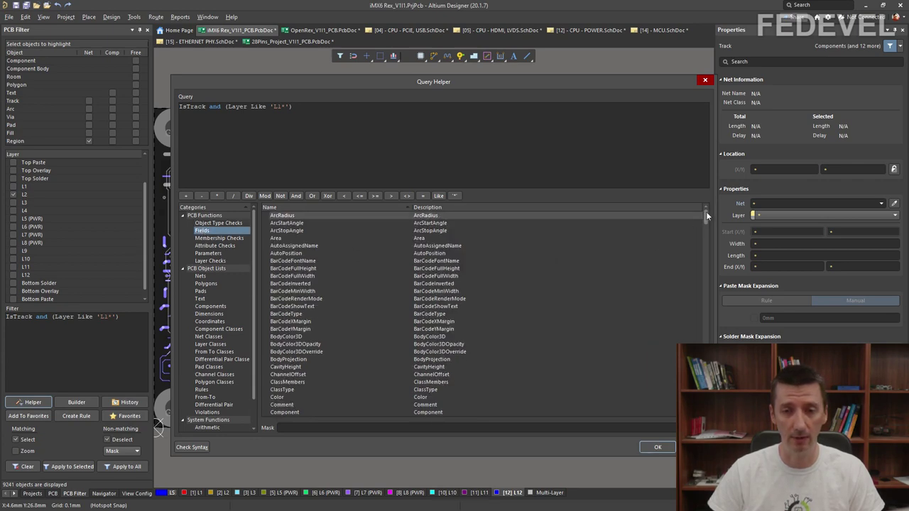
pyautogui.scroll(-1, 707, 216)
pyautogui.moveTo(706, 217); pyautogui.dragTo(702, 346)
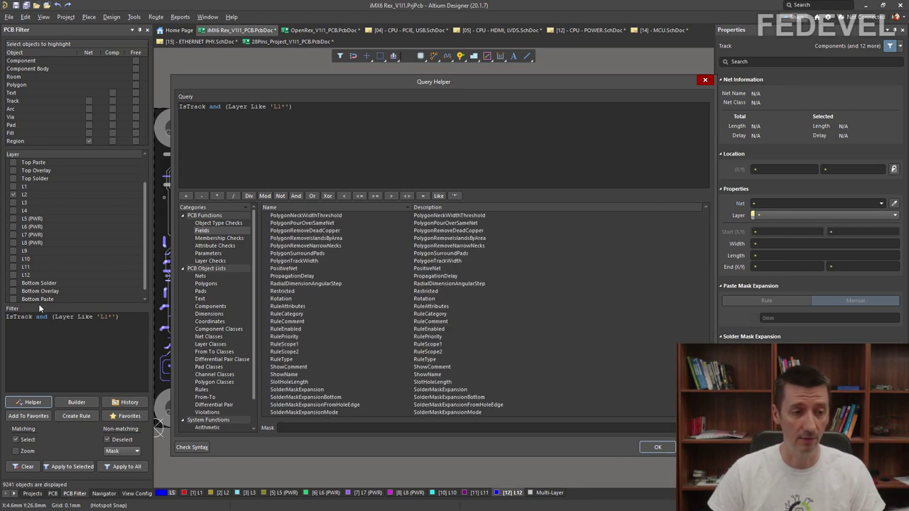
# Step: Append the Locked function from the Fields category to the end of the query
pyautogui.moveTo(704, 346); pyautogui.dragTo(709, 272)
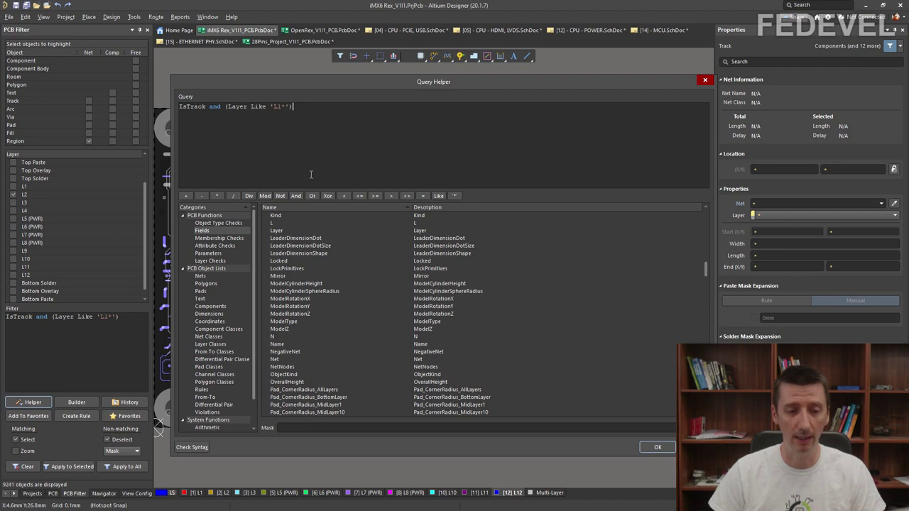
pyautogui.click(283, 261)
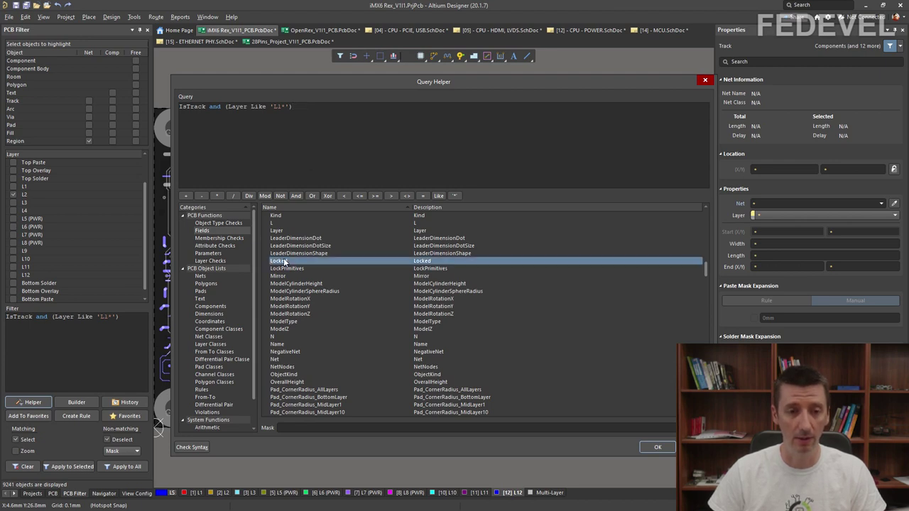
pyautogui.doubleClick(284, 262)
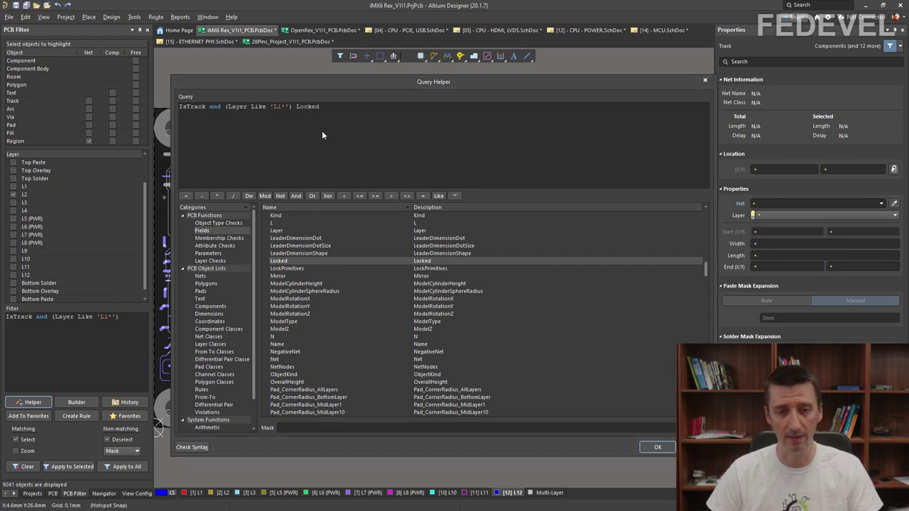
# Step: Read the Locked function's summary and example usage in the online documentation, return to Altium Designer, and close the Query Helper without saving
pyautogui.press('F1')
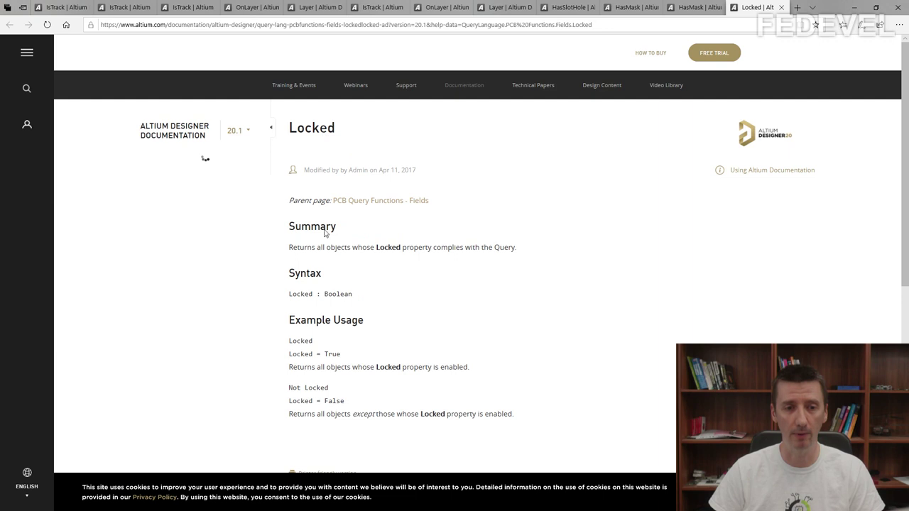
pyautogui.moveTo(306, 247); pyautogui.dragTo(490, 250)
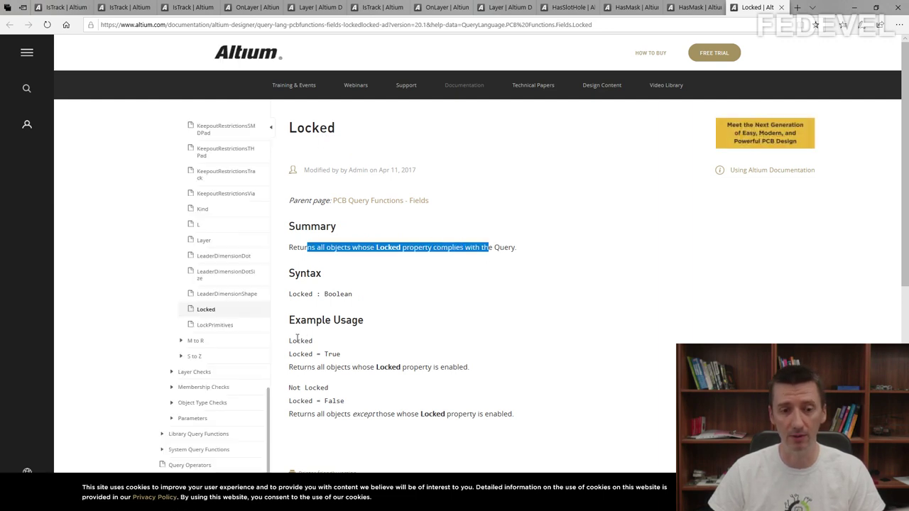
pyautogui.moveTo(297, 340); pyautogui.dragTo(349, 367)
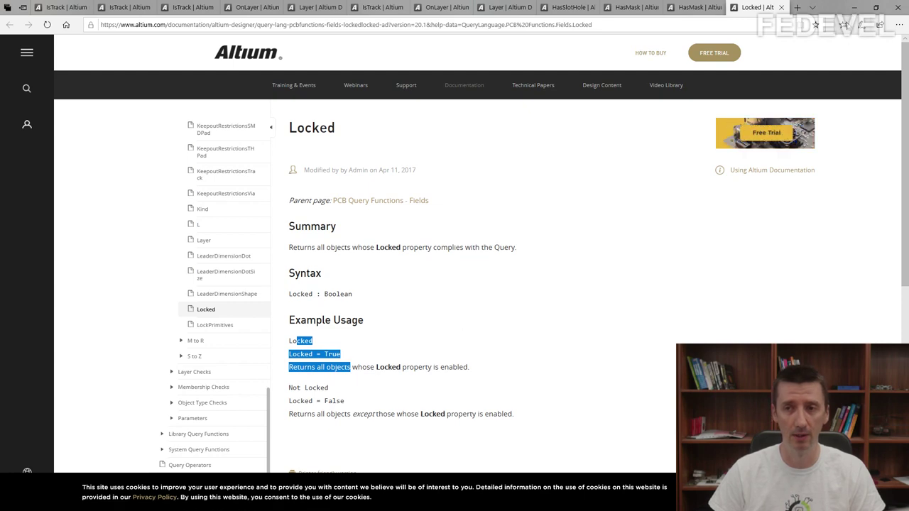
pyautogui.click(854, 7)
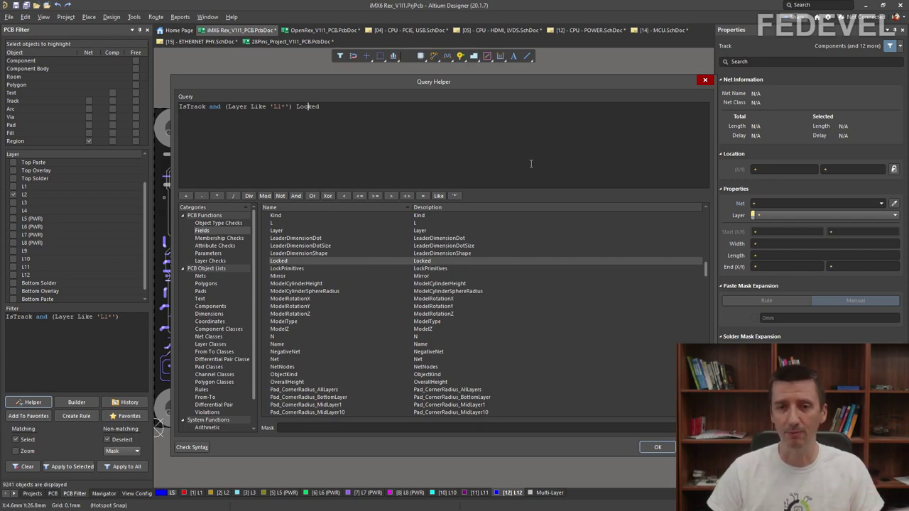
pyautogui.click(705, 79)
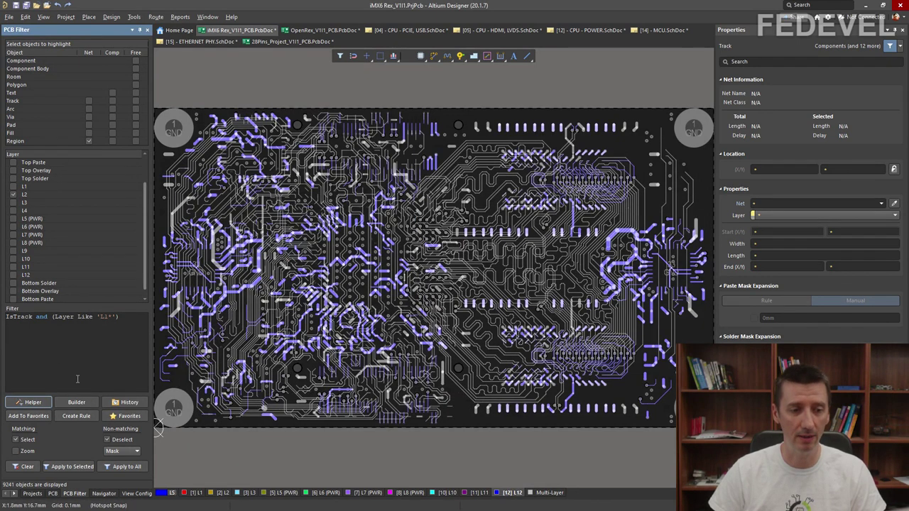
# Step: Open the query Builder and add a first condition, Object Kind is Track
pyautogui.click(76, 402)
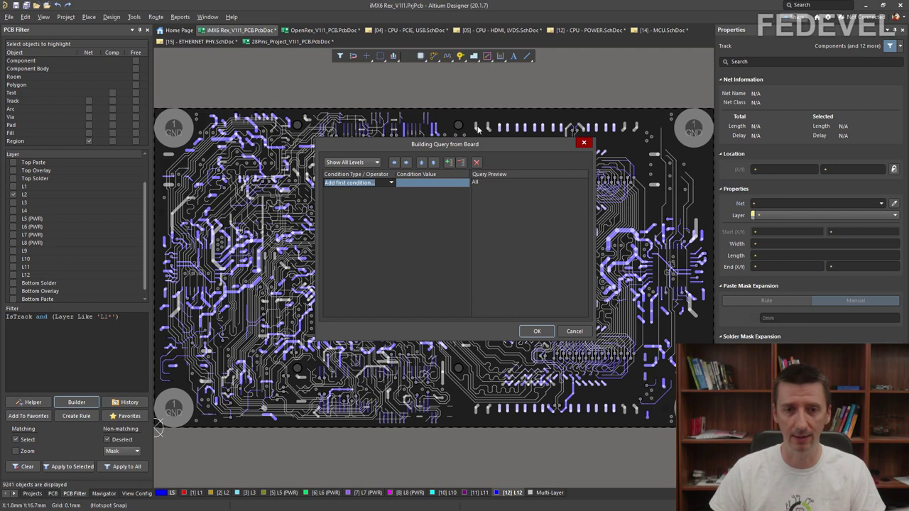
pyautogui.click(391, 184)
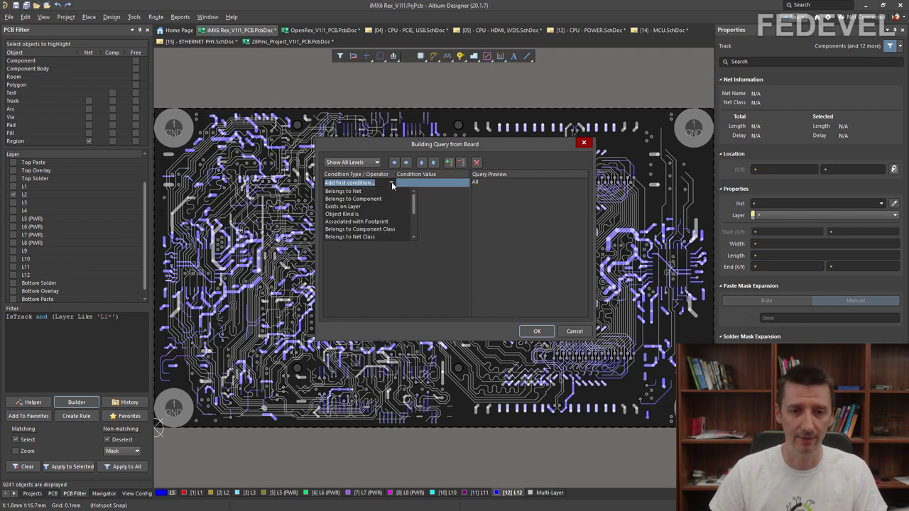
pyautogui.click(341, 214)
pyautogui.click(451, 183)
pyautogui.click(466, 183)
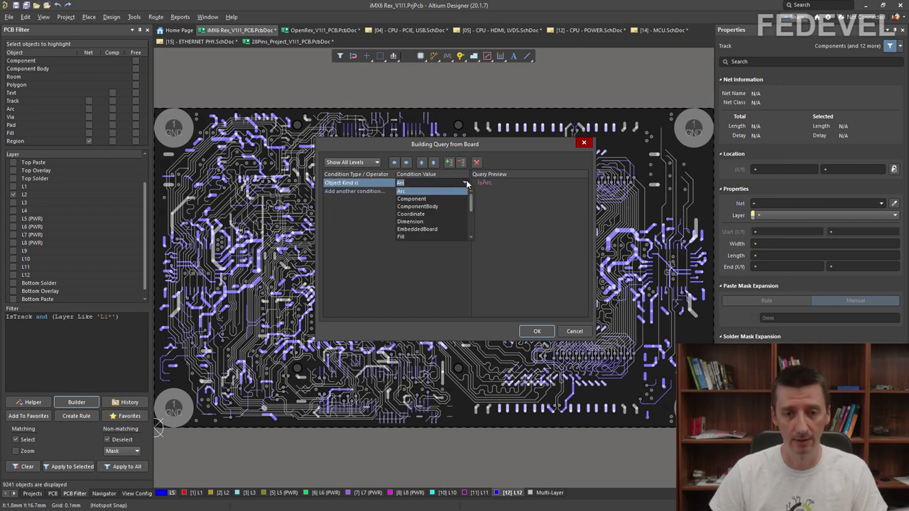
pyautogui.scroll(-3, 429, 210)
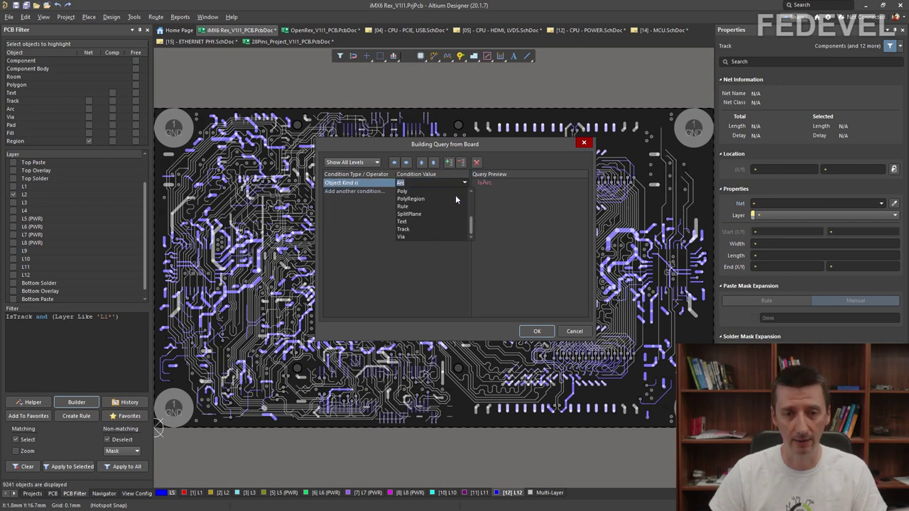
pyautogui.click(423, 229)
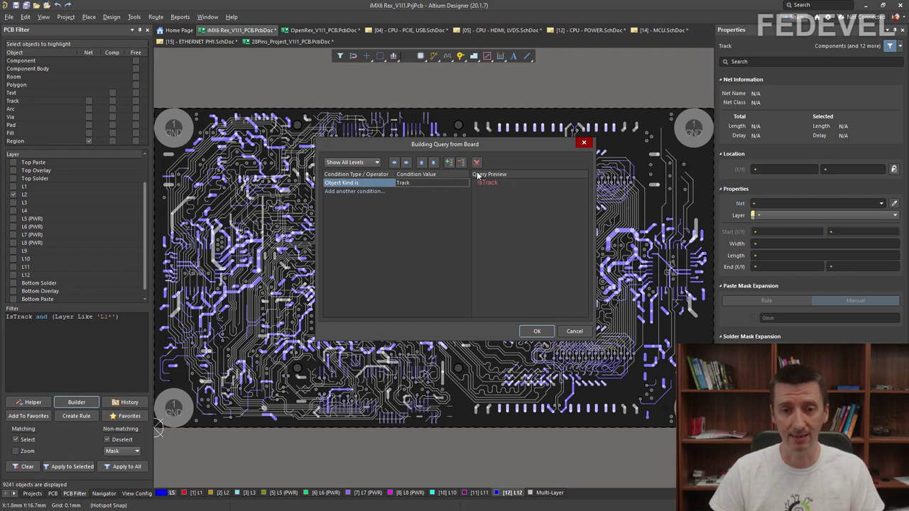
# Step: Add a second query condition, Exists on Layer, with the value L1
pyautogui.click(352, 192)
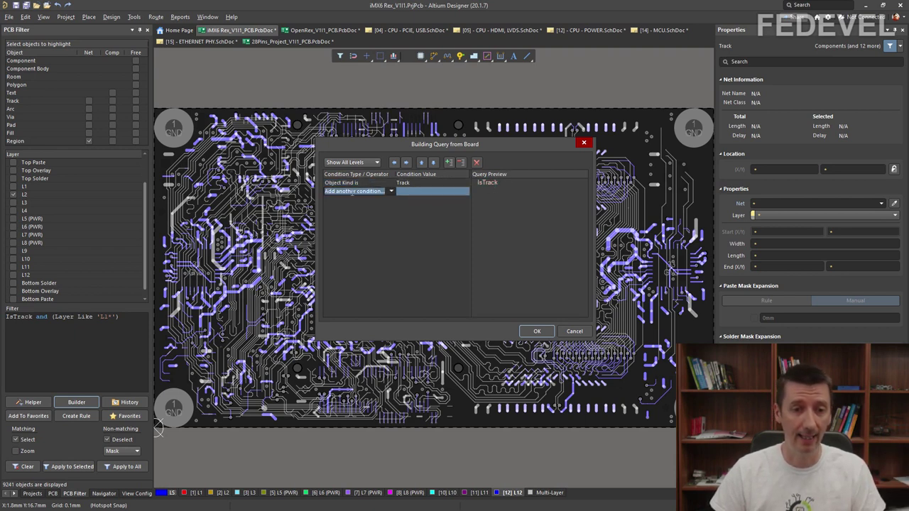
pyautogui.click(391, 191)
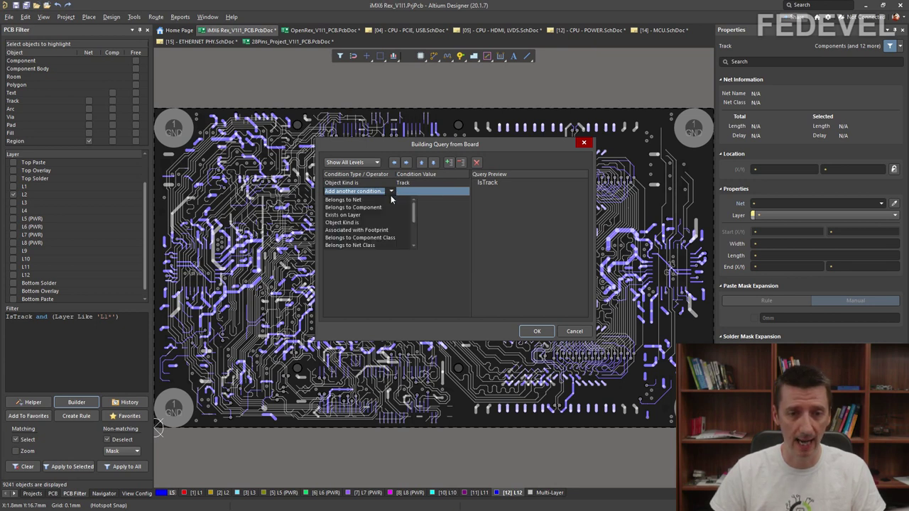
pyautogui.click(345, 216)
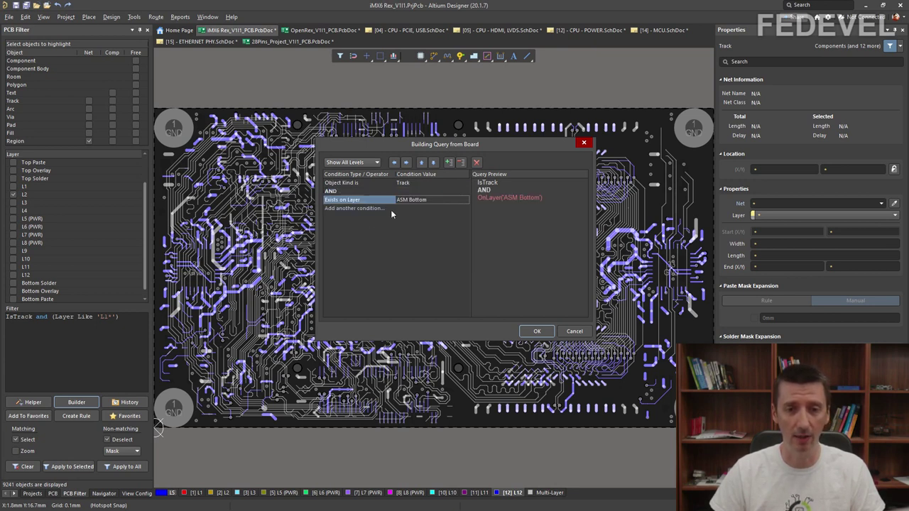
pyautogui.click(435, 201)
pyautogui.click(463, 203)
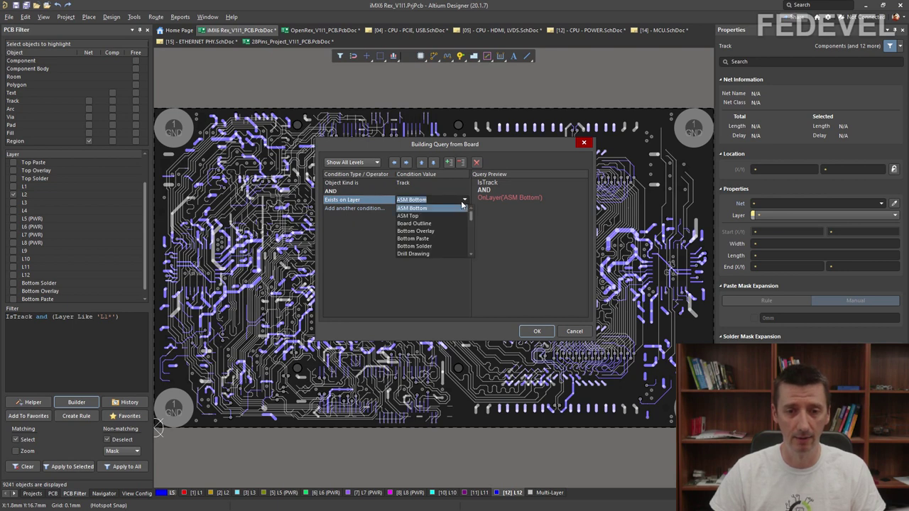
pyautogui.click(416, 231)
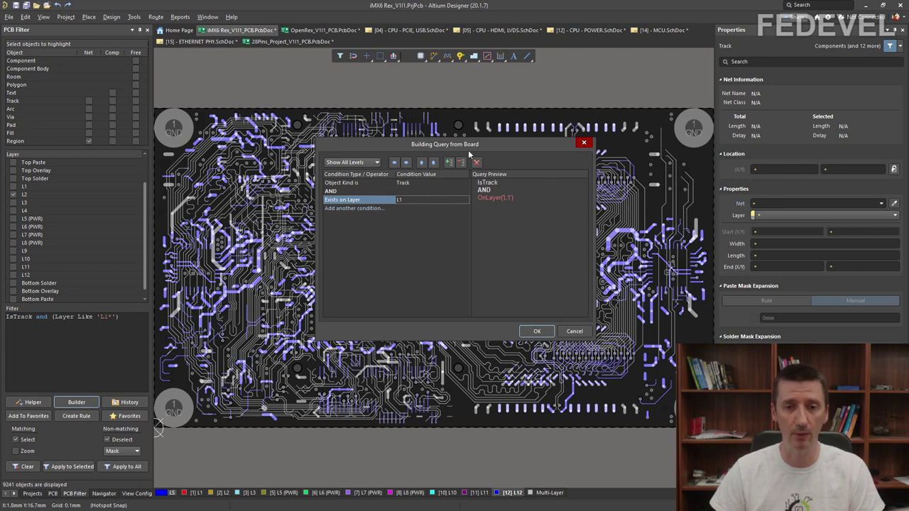
# Step: Close the query Builder without applying its query, and view the document scope choices in the SCH Filter
pyautogui.click(583, 144)
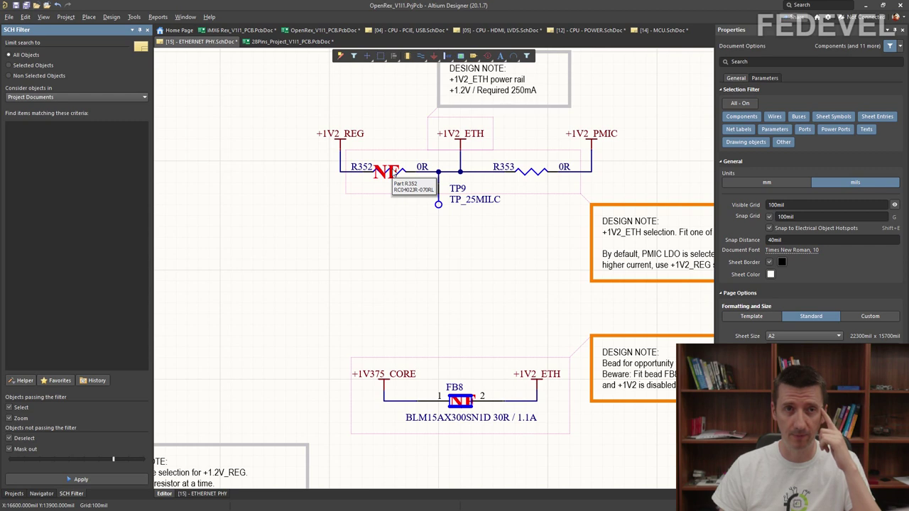
pyautogui.click(104, 96)
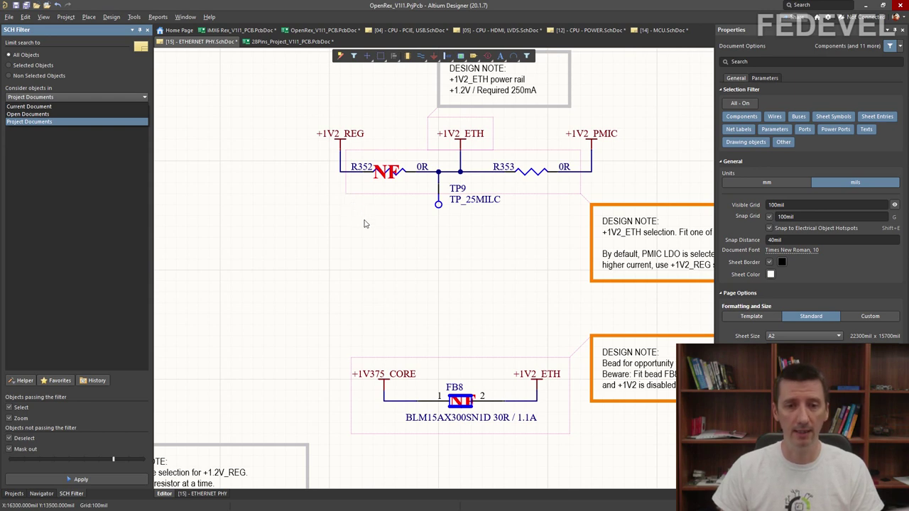
# Step: Find objects similar to resistor R353 across Project Documents, requiring the Same Symbol Reference, and select the matches
pyautogui.rightClick(529, 175)
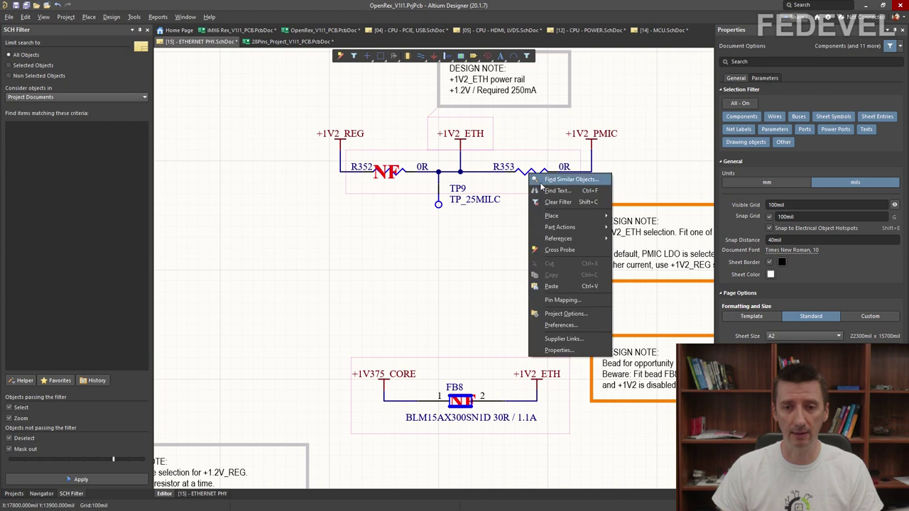
pyautogui.click(561, 179)
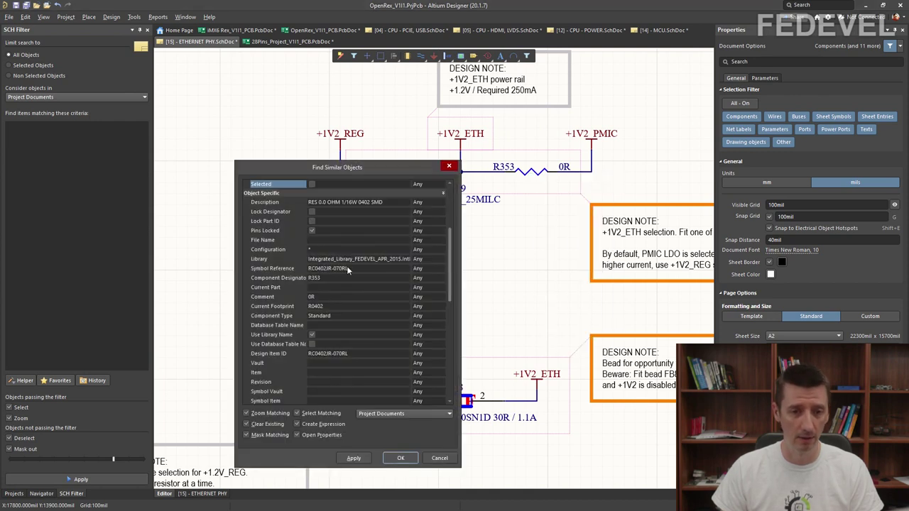
pyautogui.click(420, 269)
pyautogui.click(442, 270)
pyautogui.click(423, 287)
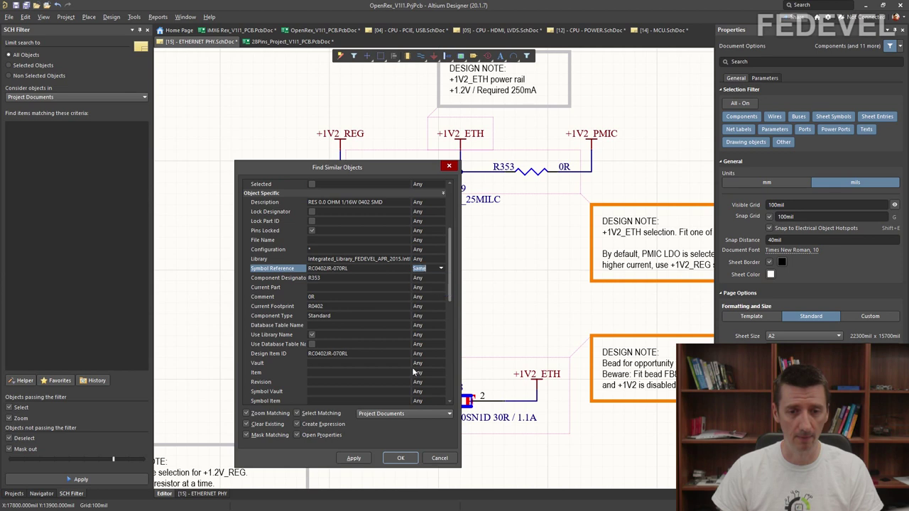
pyautogui.click(375, 416)
pyautogui.click(374, 440)
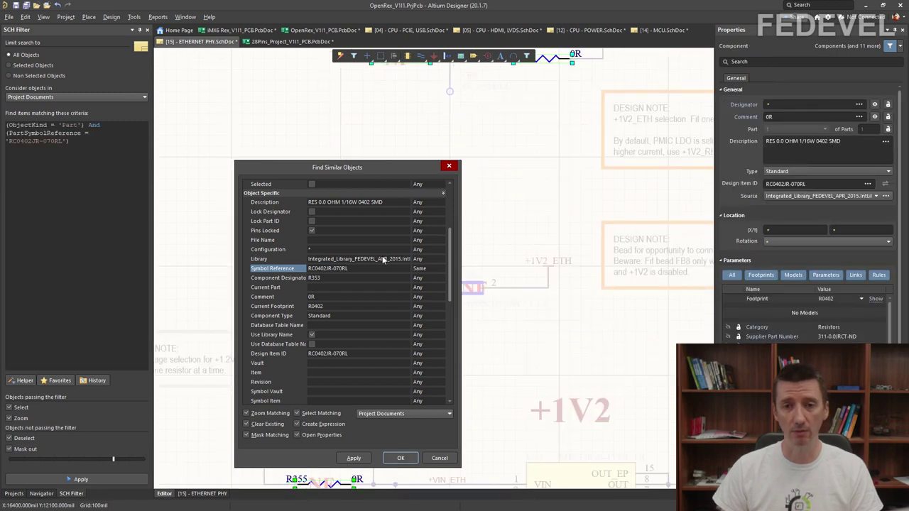
pyautogui.press('Return')
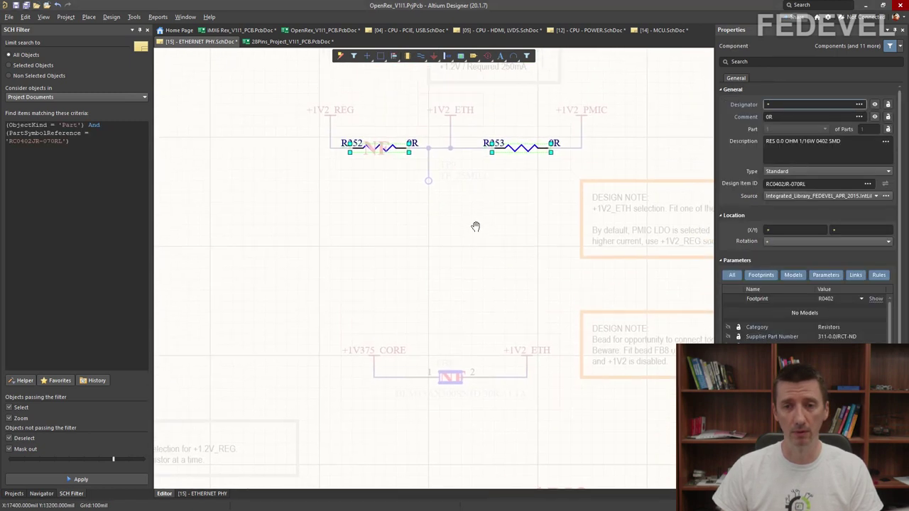
# Step: Set the Comment of all selected resistors to 10R
pyautogui.click(789, 115)
pyautogui.click(790, 116)
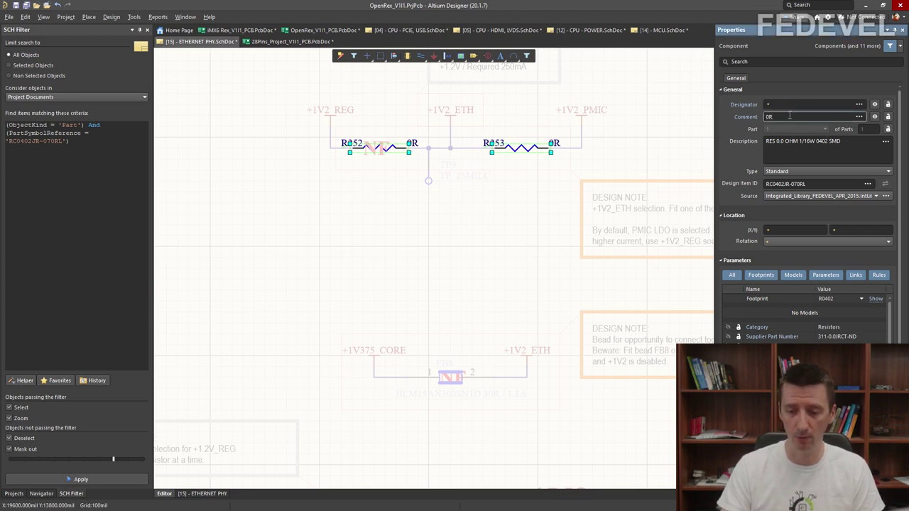
pyautogui.write('10R')
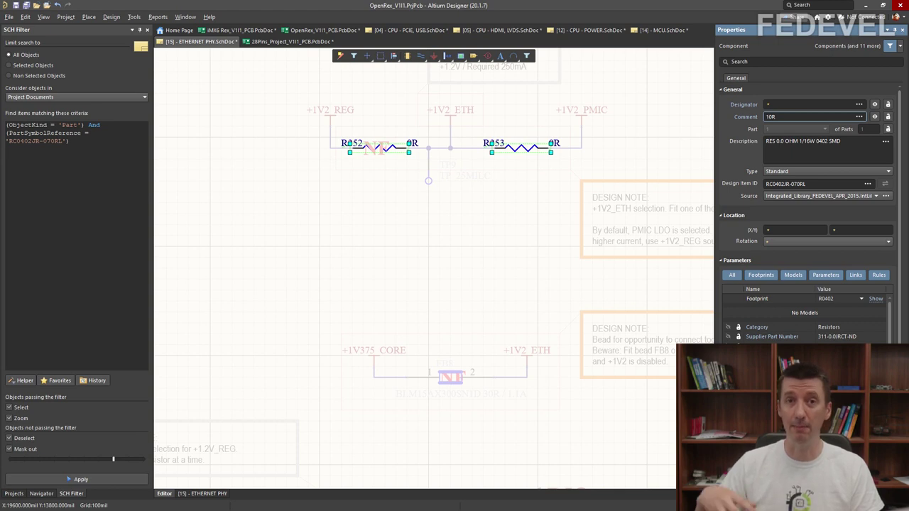
pyautogui.press('Return')
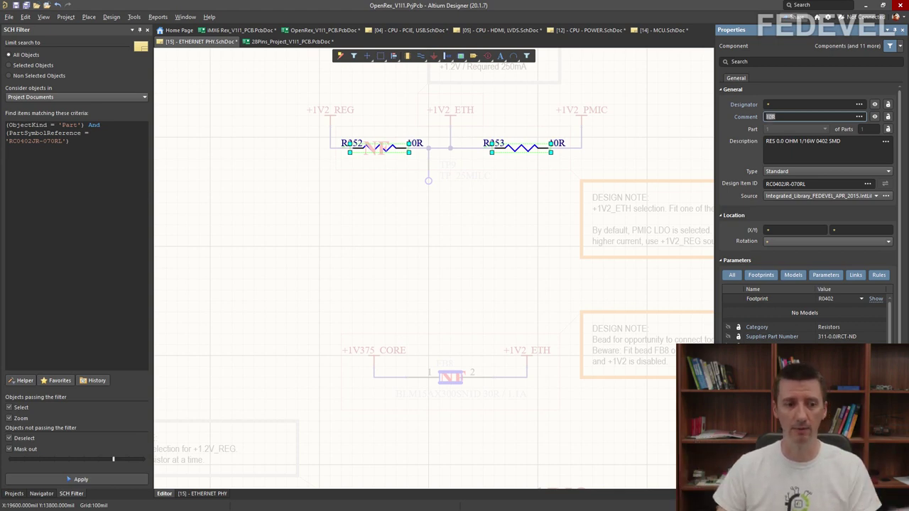
# Step: Open the [12] - CPU - POWER schematic and check the comments of resistors R76 and R78
pyautogui.click(14, 493)
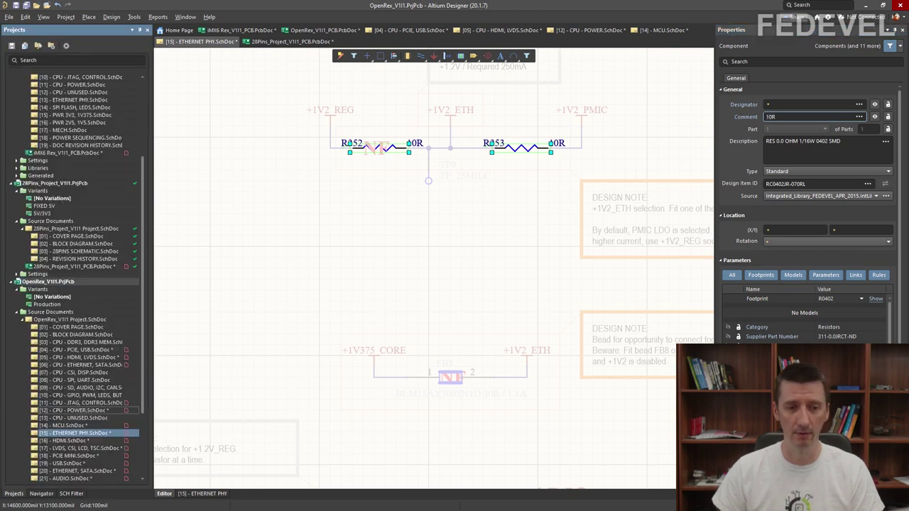
pyautogui.doubleClick(74, 410)
pyautogui.keyDown('ctrl'); pyautogui.scroll(4, 444, 272); pyautogui.keyUp('ctrl')
pyautogui.keyDown('ctrl'); pyautogui.scroll(5, 447, 152); pyautogui.keyUp('ctrl')
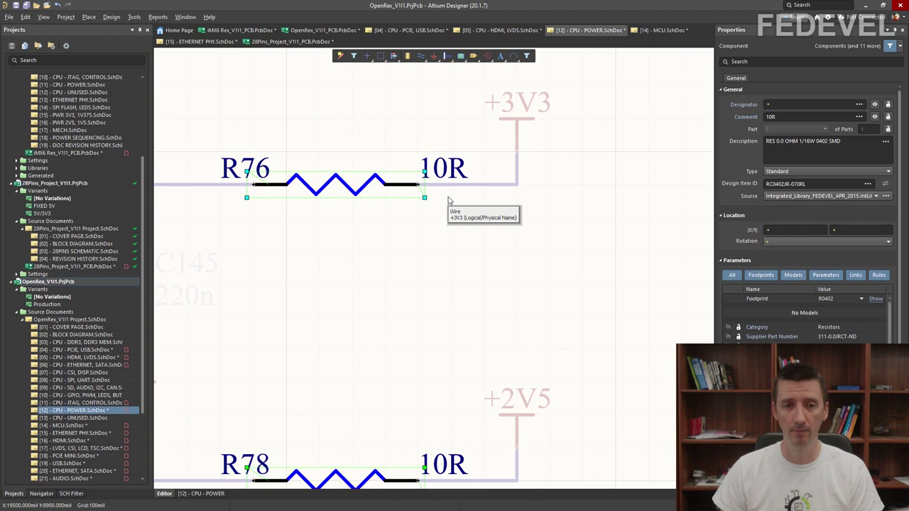
pyautogui.keyDown('ctrl'); pyautogui.scroll(-2, 448, 200); pyautogui.keyUp('ctrl')
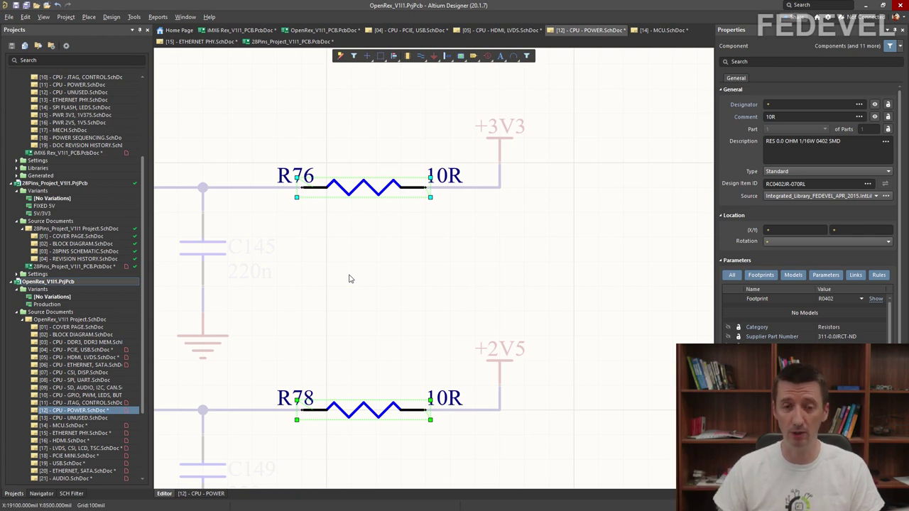
# Step: Set the Comment of all selected resistors to 0R
pyautogui.doubleClick(793, 117)
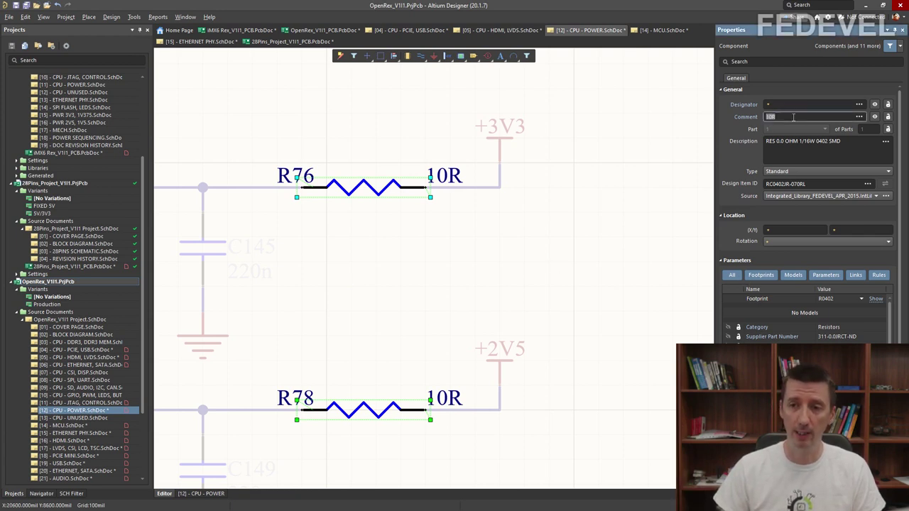
pyautogui.write('0R')
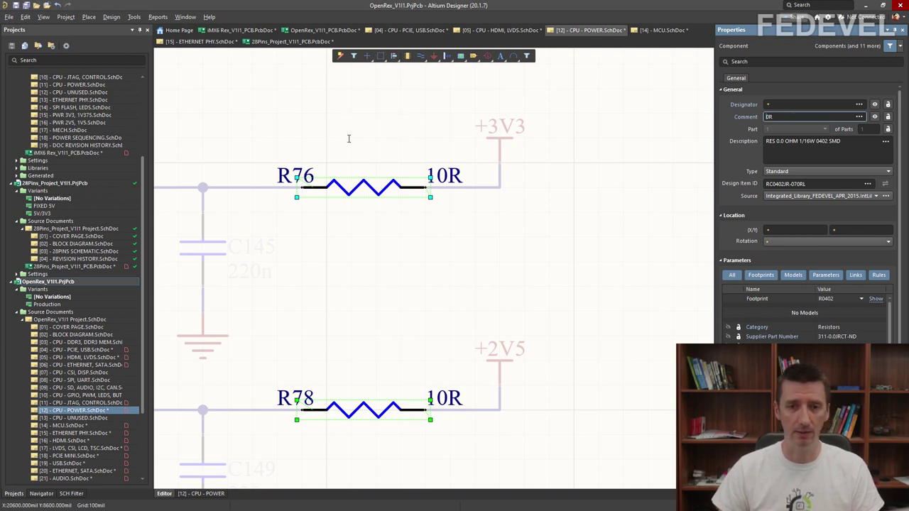
pyautogui.press('Return')
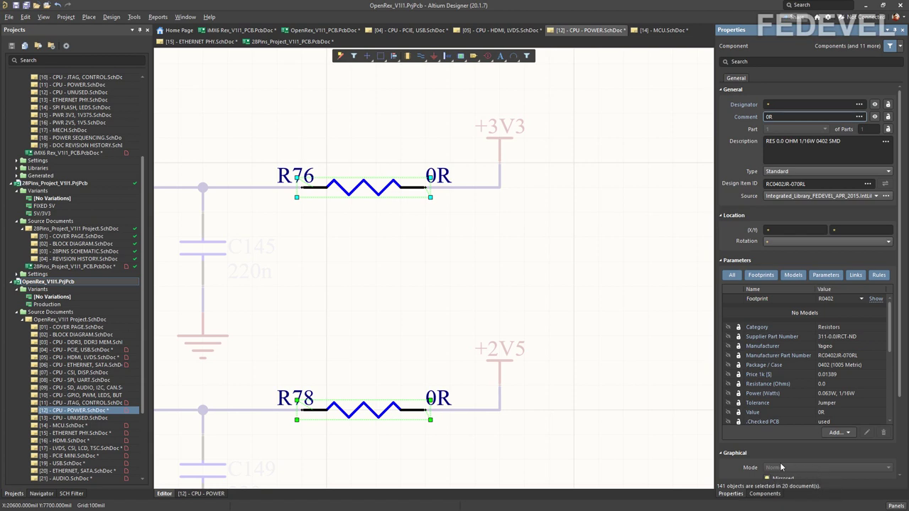
# Step: Return to the [15] - ETHERNET PHY schematic and check the comments of resistors R352 and R353
pyautogui.moveTo(405, 315); pyautogui.dragTo(444, 204, button='right')
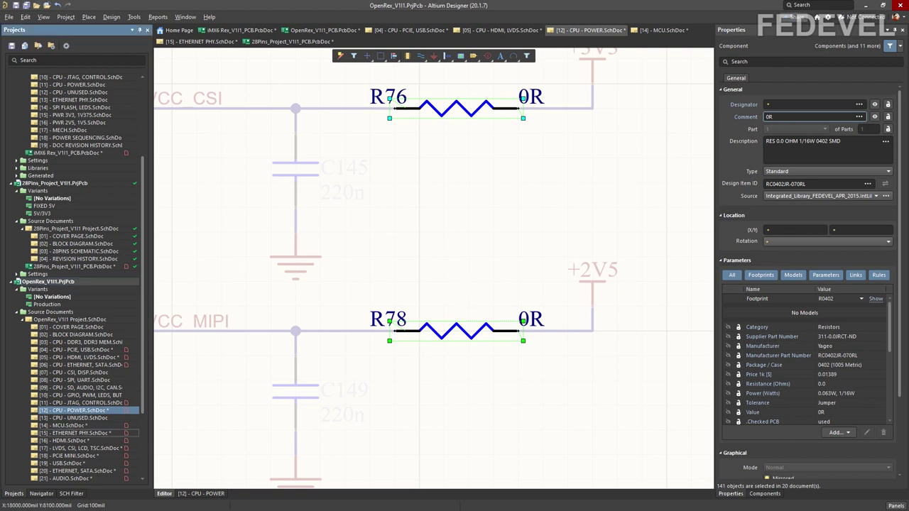
pyautogui.click(74, 432)
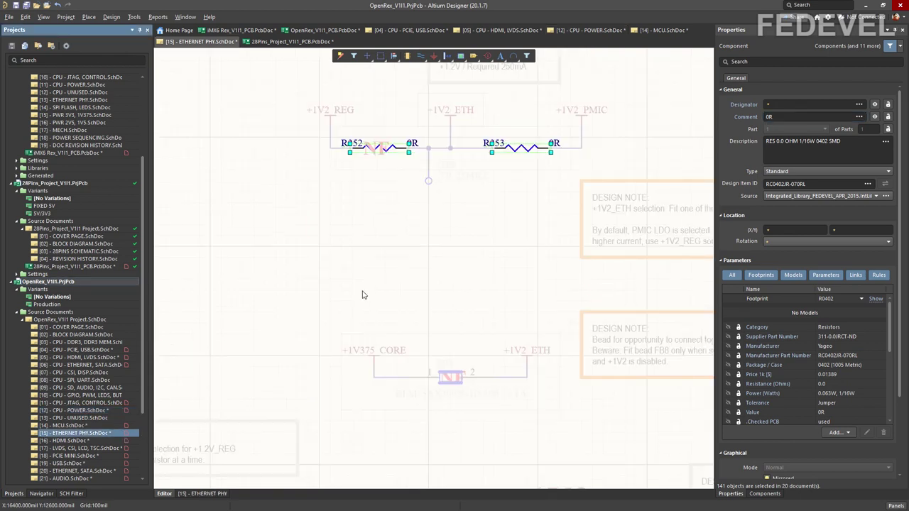
pyautogui.moveTo(410, 200); pyautogui.dragTo(394, 210, button='right')
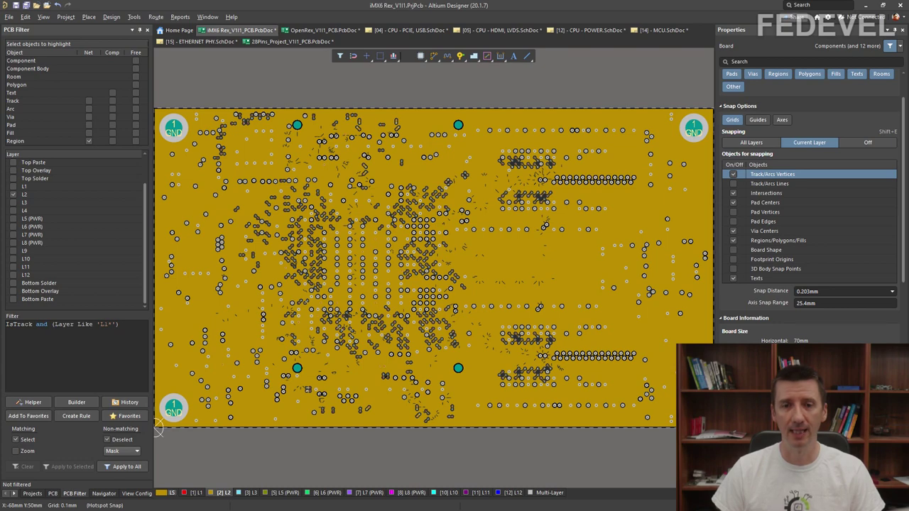
# Step: Examine the L2 copper plane of the iMX6 Rex board around the long staggered rows of closely spaced vias
pyautogui.moveTo(539, 250); pyautogui.dragTo(380, 248, button='right')
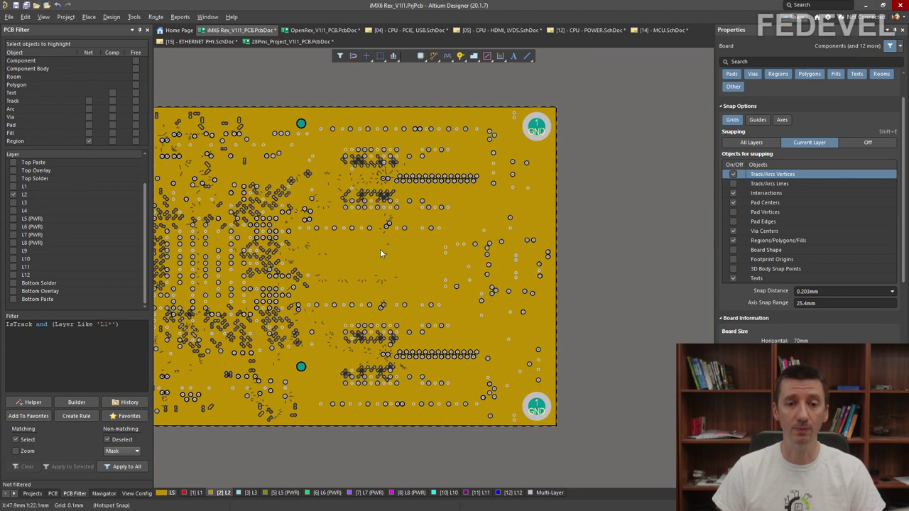
pyautogui.keyDown('ctrl'); pyautogui.scroll(3, 415, 174); pyautogui.keyUp('ctrl')
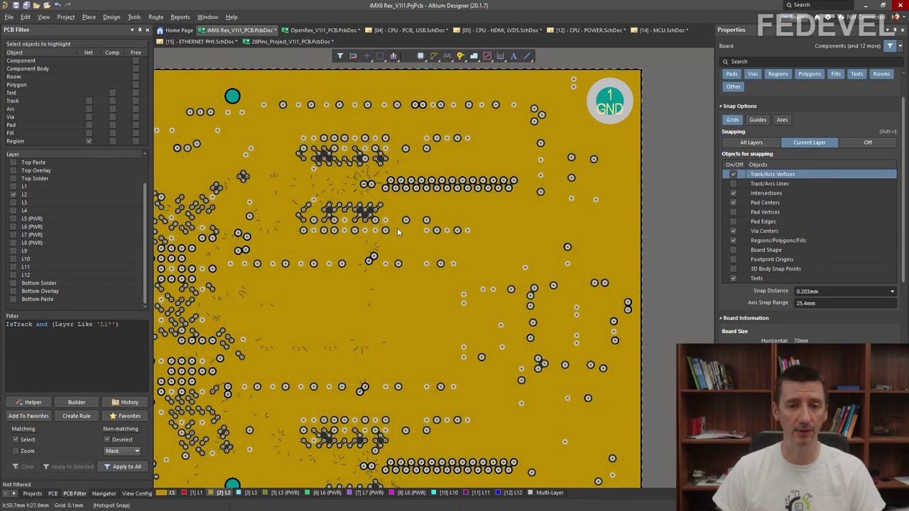
pyautogui.keyDown('ctrl'); pyautogui.scroll(2, 387, 211); pyautogui.keyUp('ctrl')
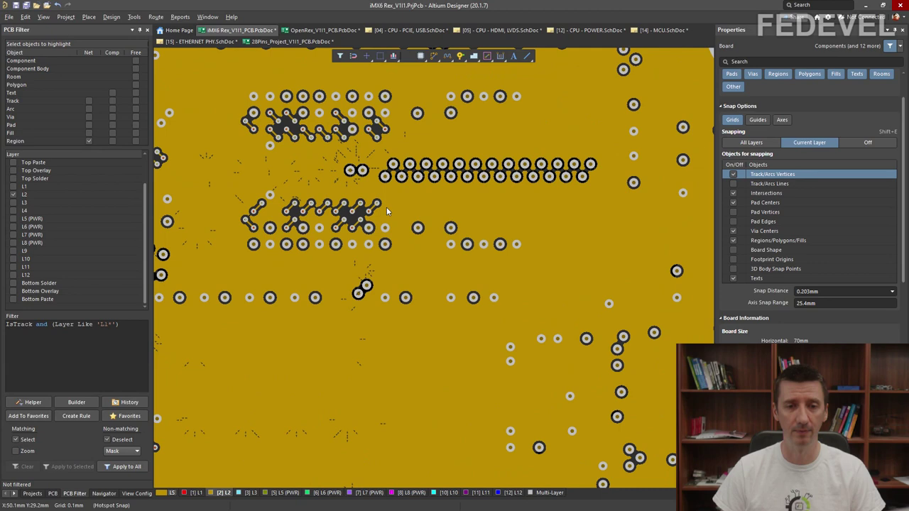
pyautogui.keyDown('ctrl'); pyautogui.scroll(-2, 387, 211); pyautogui.keyUp('ctrl')
pyautogui.moveTo(304, 335)
pyautogui.mouseDown(button='right')
pyautogui.moveTo(455, 313)
pyautogui.moveTo(370, 327)
pyautogui.mouseUp(button='right')
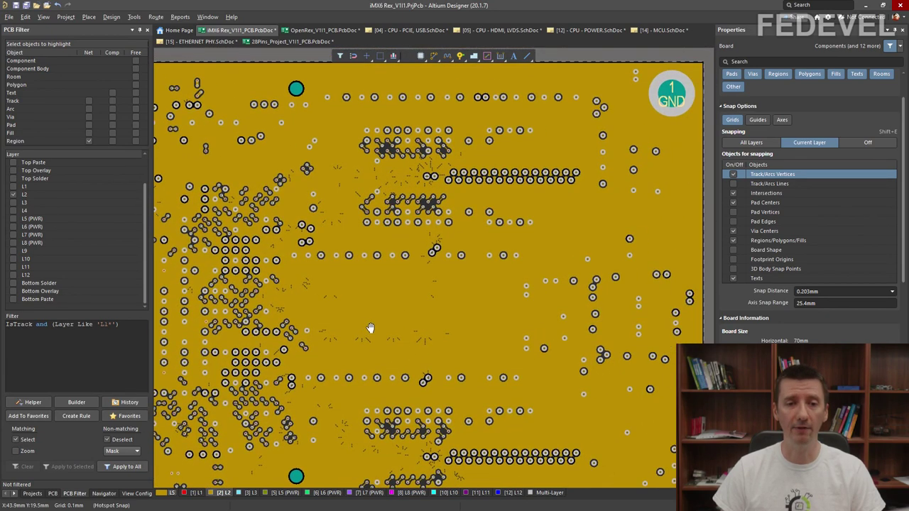
pyautogui.keyDown('ctrl'); pyautogui.scroll(3, 466, 256); pyautogui.keyUp('ctrl')
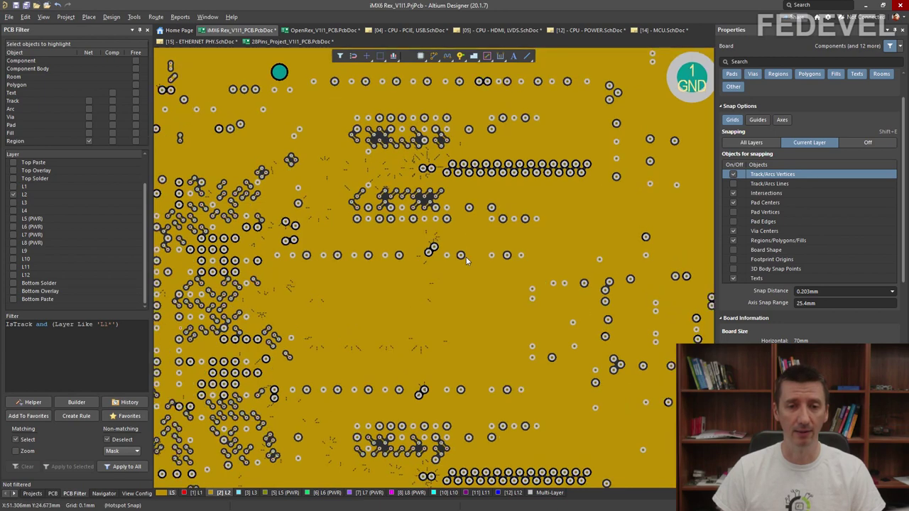
pyautogui.moveTo(474, 254); pyautogui.dragTo(436, 297, button='right')
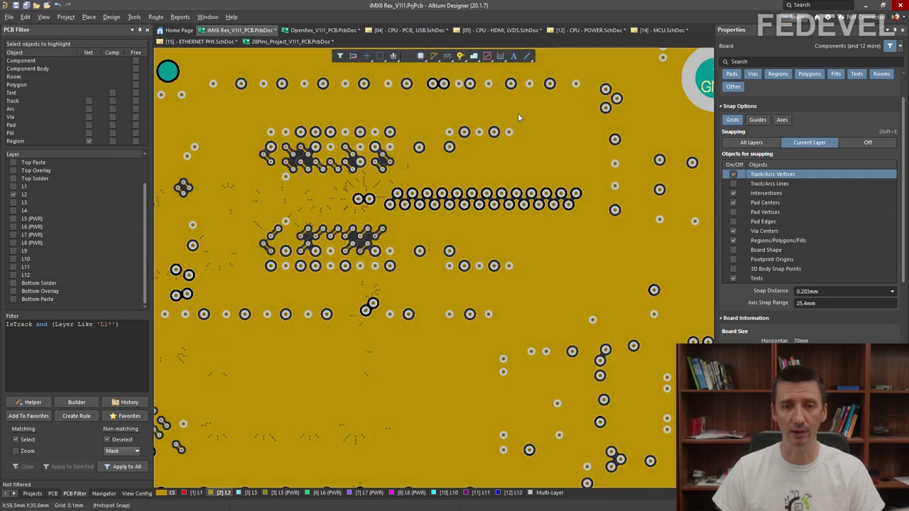
pyautogui.keyDown('ctrl'); pyautogui.scroll(2, 532, 201); pyautogui.keyUp('ctrl')
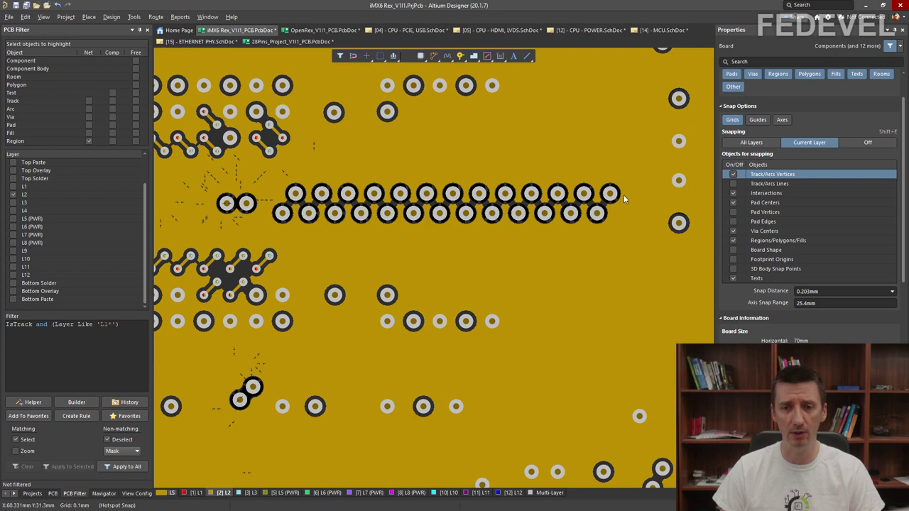
pyautogui.keyDown('ctrl'); pyautogui.scroll(1, 466, 234); pyautogui.keyUp('ctrl')
pyautogui.keyDown('ctrl'); pyautogui.scroll(1, 466, 234); pyautogui.keyUp('ctrl')
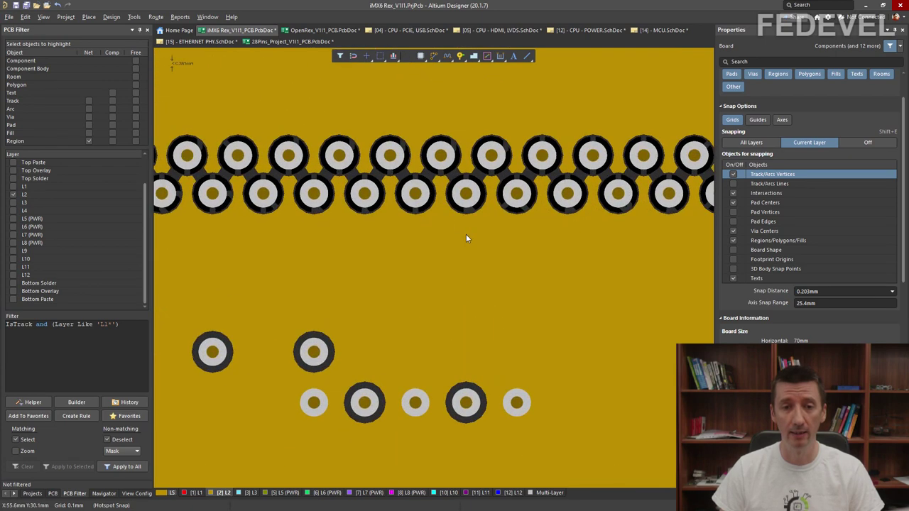
pyautogui.scroll(2, 458, 111)
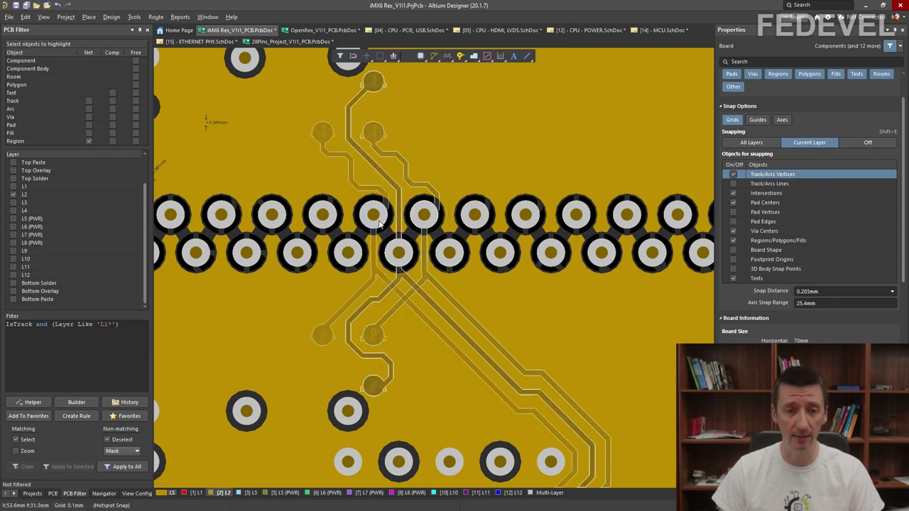
pyautogui.keyDown('ctrl'); pyautogui.scroll(-3, 445, 197); pyautogui.keyUp('ctrl')
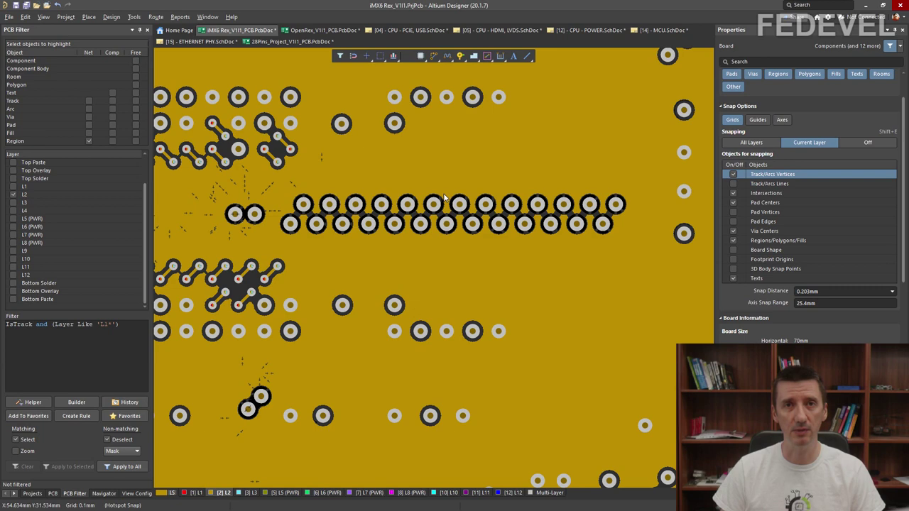
# Step: Inspect the first via of the upper staggered row on L2 and the plane clearance between it and its neighbours
pyautogui.keyDown('ctrl'); pyautogui.scroll(4, 300, 200); pyautogui.keyUp('ctrl')
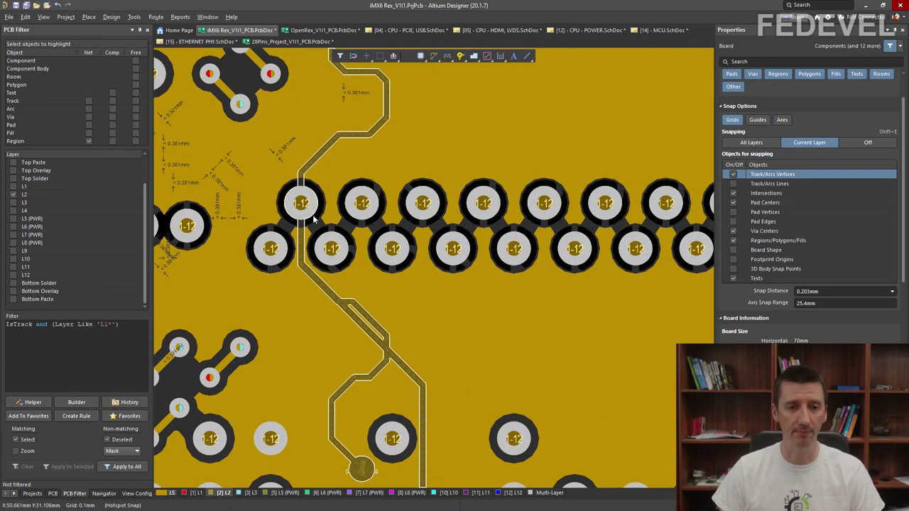
pyautogui.moveTo(300, 201)
pyautogui.mouseDown()
pyautogui.moveTo(288, 244)
pyautogui.moveTo(302, 206)
pyautogui.moveTo(312, 213)
pyautogui.moveTo(366, 201)
pyautogui.moveTo(302, 201)
pyautogui.mouseUp()
pyautogui.keyDown('ctrl'); pyautogui.scroll(3, 301, 195); pyautogui.keyUp('ctrl')
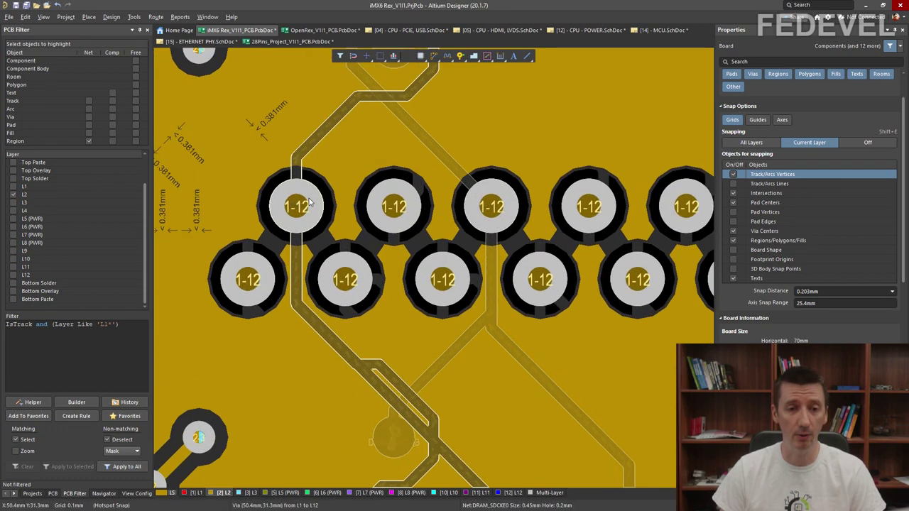
pyautogui.keyDown('ctrl'); pyautogui.scroll(-1, 303, 195); pyautogui.keyUp('ctrl')
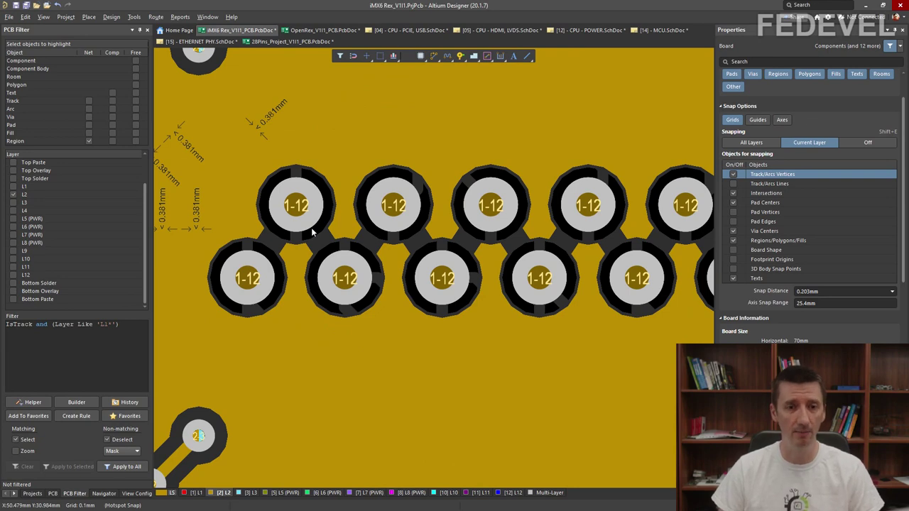
pyautogui.press('Delete')
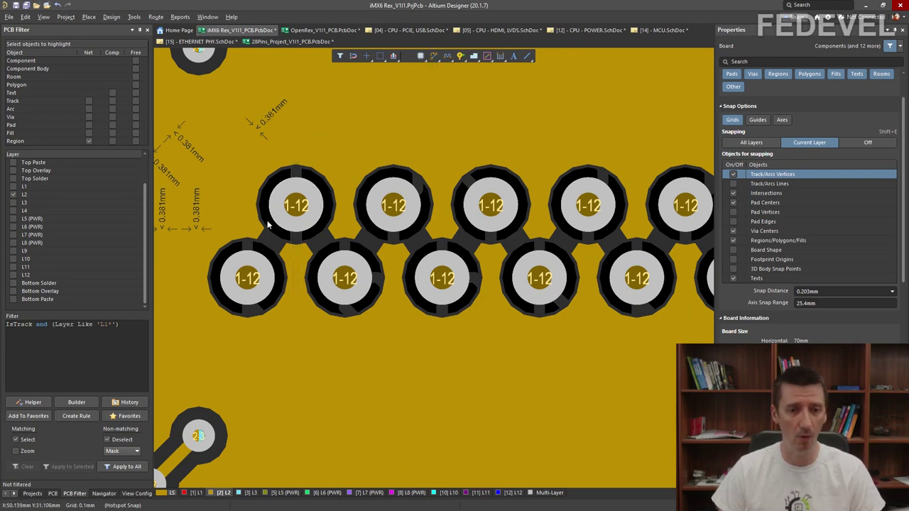
pyautogui.keyDown('ctrl'); pyautogui.scroll(-4, 278, 232); pyautogui.keyUp('ctrl')
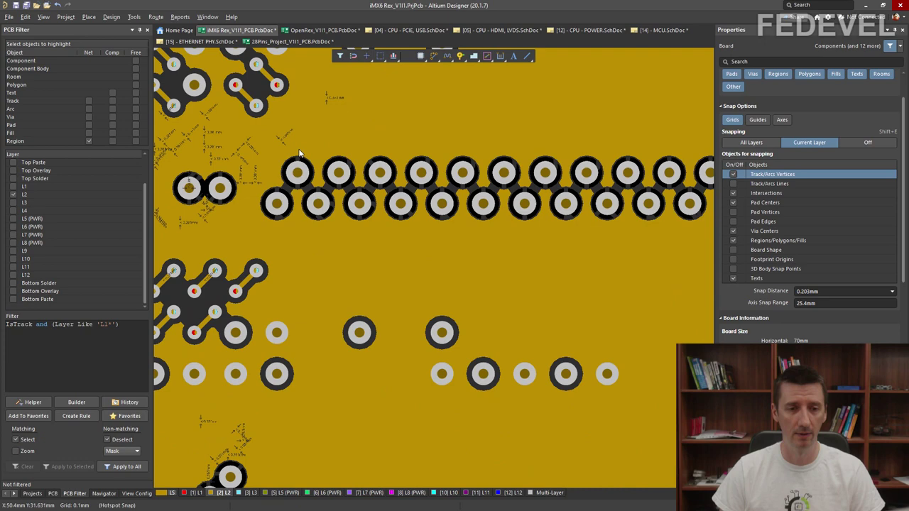
pyautogui.keyDown('ctrl'); pyautogui.scroll(3, 299, 162); pyautogui.keyUp('ctrl')
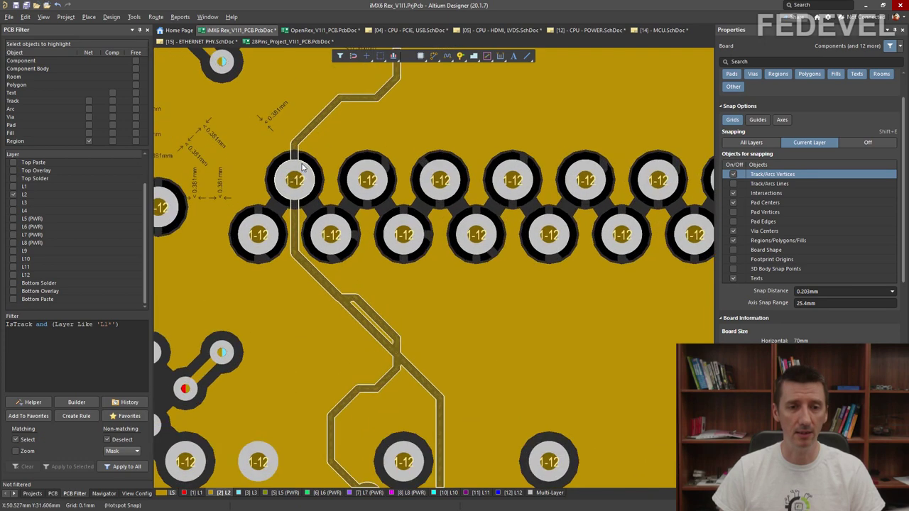
# Step: Measure the clearance between the first through via of the upper staggered row and the L2-GND polygon
pyautogui.press('Delete')
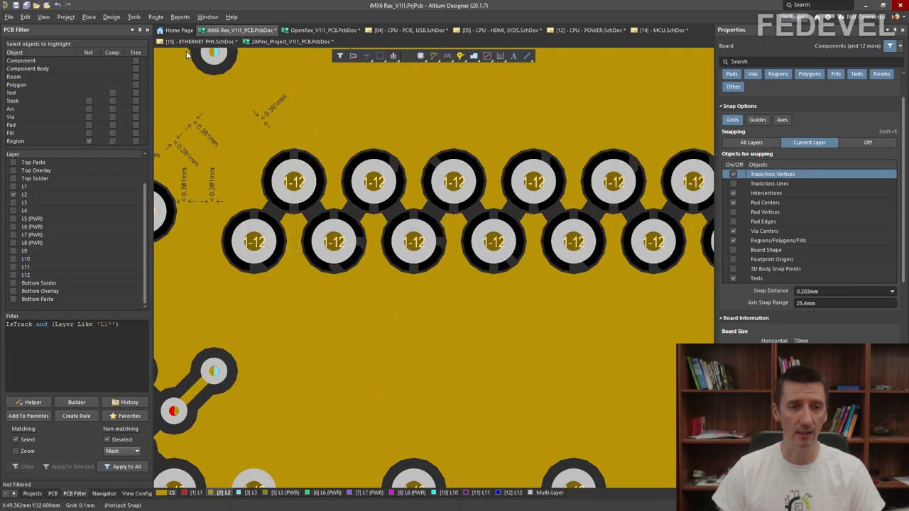
pyautogui.click(179, 17)
pyautogui.click(192, 77)
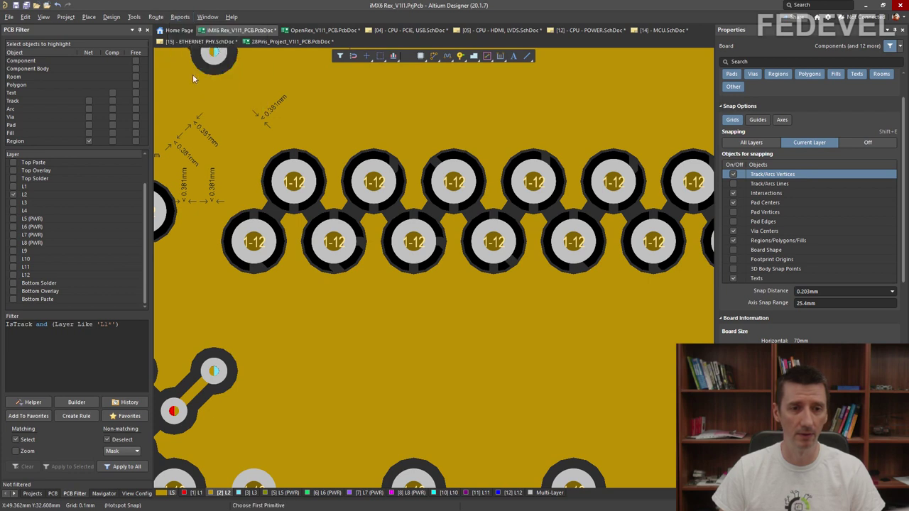
pyautogui.click(294, 183)
pyautogui.click(346, 122)
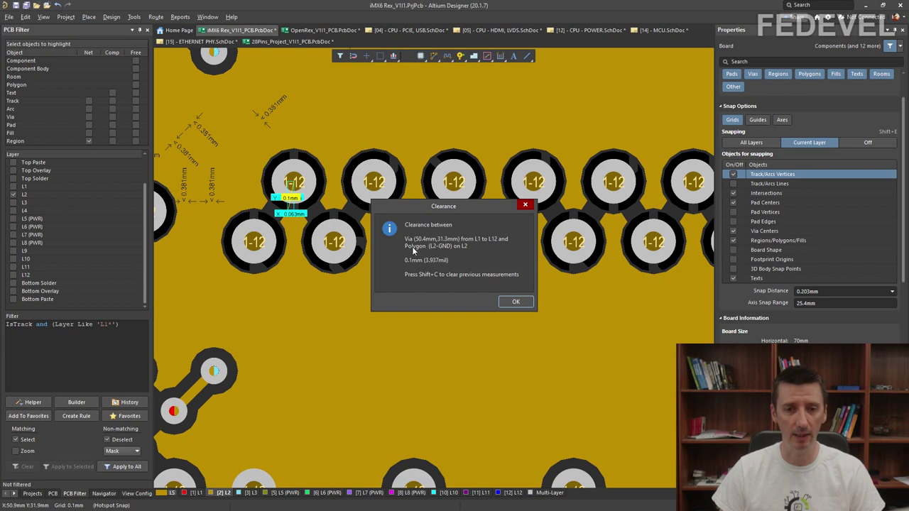
pyautogui.click(513, 301)
# Step: Measure the clearance between the small L2-to-L3 via below the staggered rows and the L2-GND polygon
pyautogui.click(214, 369)
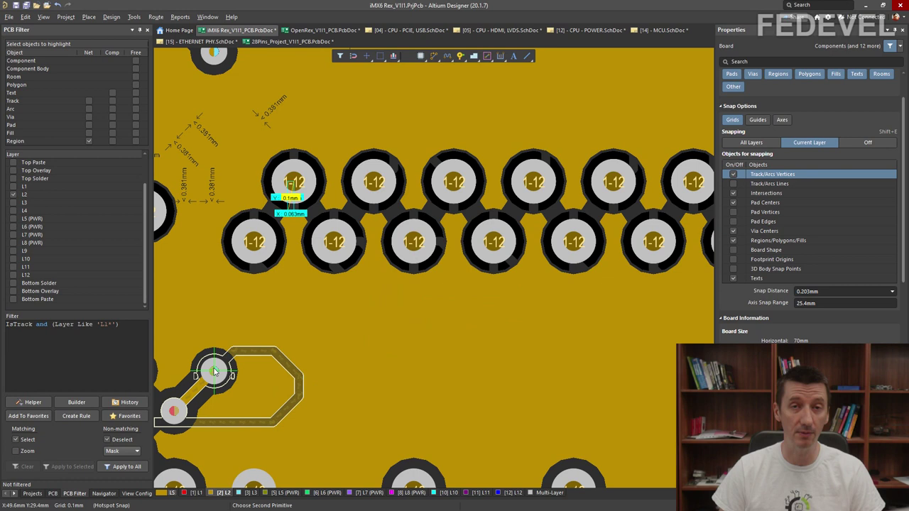
pyautogui.click(227, 319)
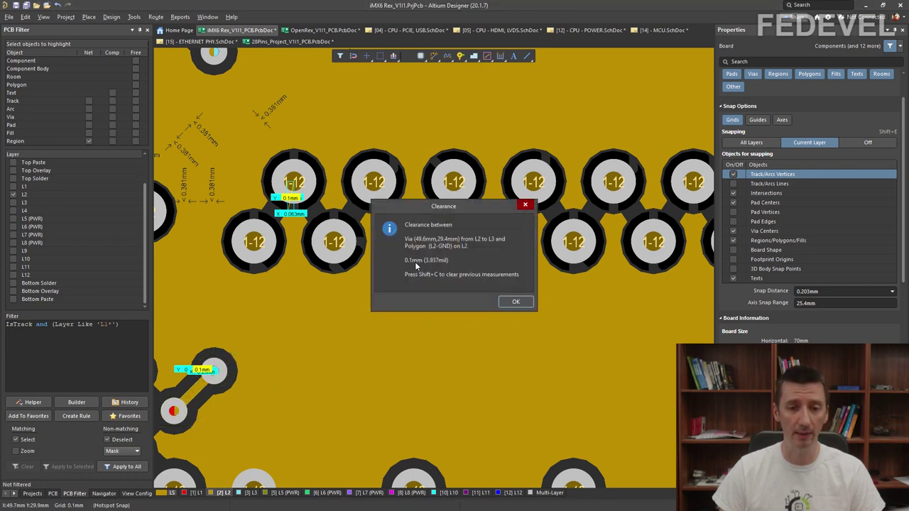
pyautogui.click(515, 301)
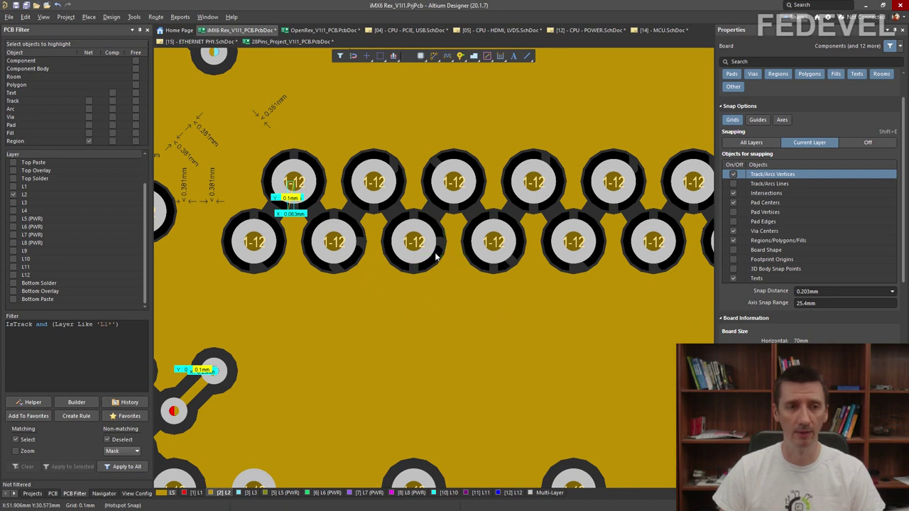
# Step: Open the PCB design rules and display the electrical clearance rule Poly L2 & L11 to All
pyautogui.click(111, 17)
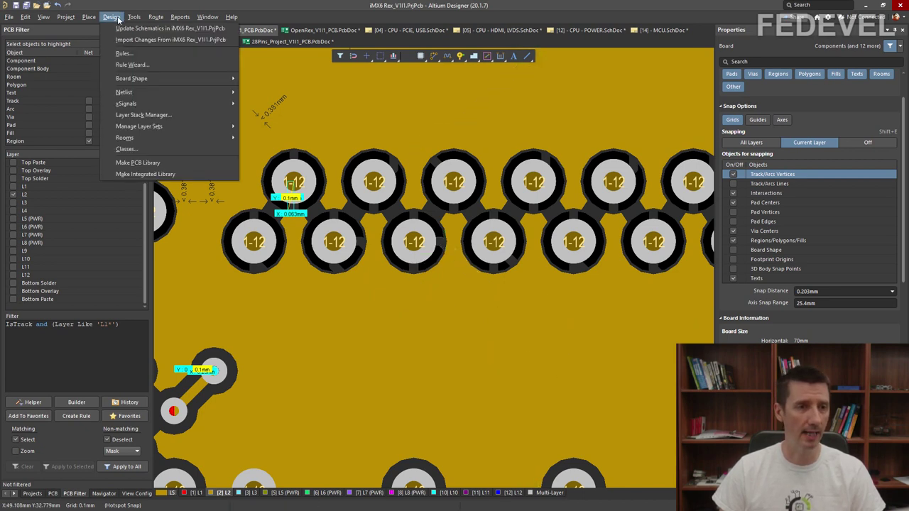
pyautogui.click(123, 53)
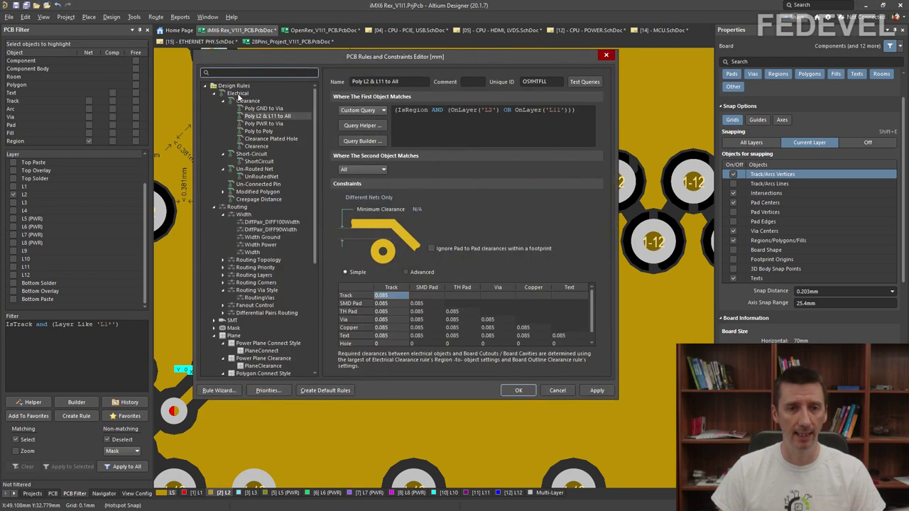
pyautogui.click(251, 102)
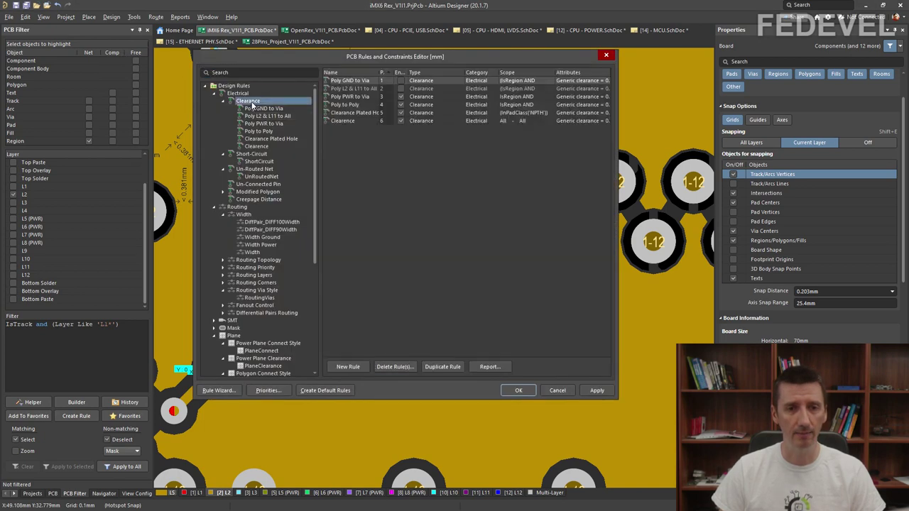
pyautogui.click(326, 88)
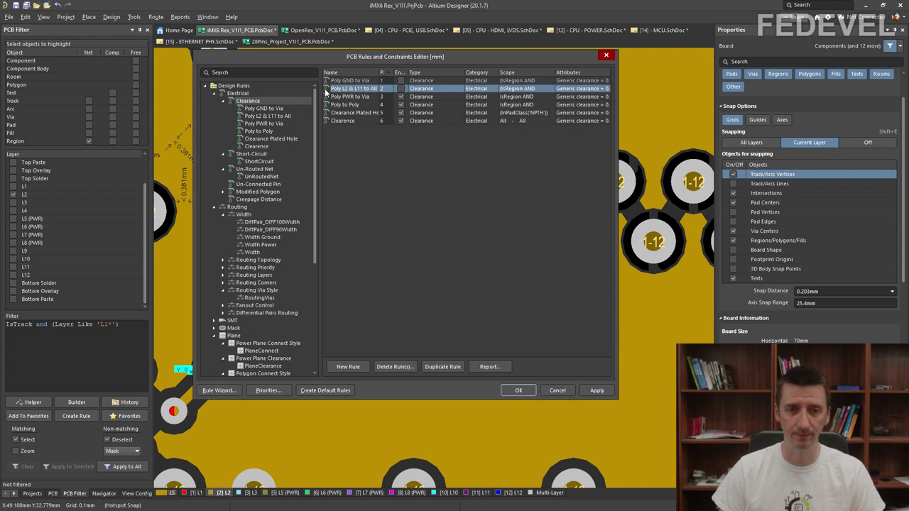
pyautogui.doubleClick(327, 90)
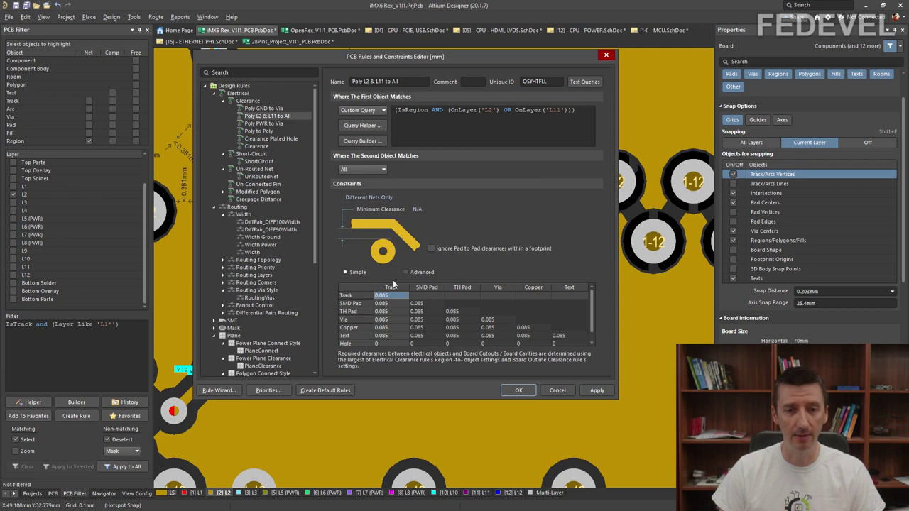
# Step: Examine the first-object query of the Poly L2 & L11 to All rule, covering its region and layer conditions
pyautogui.doubleClick(414, 111)
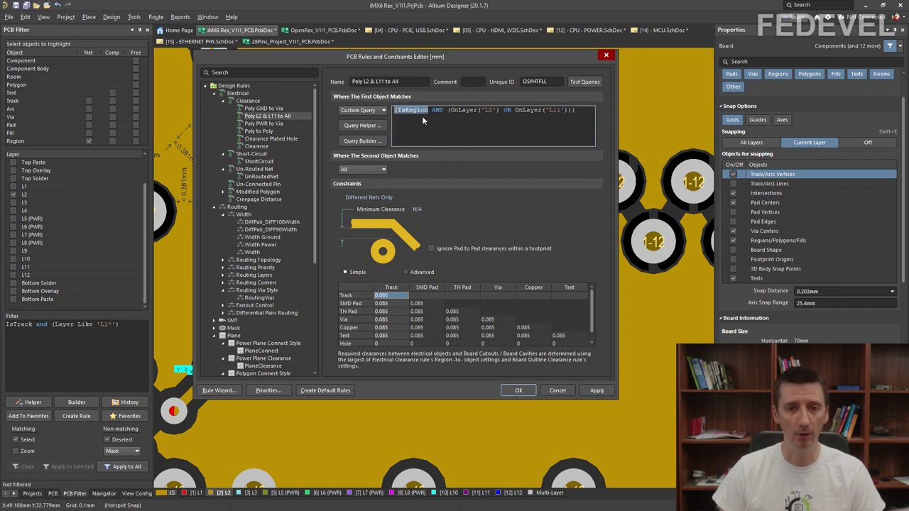
pyautogui.doubleClick(487, 112)
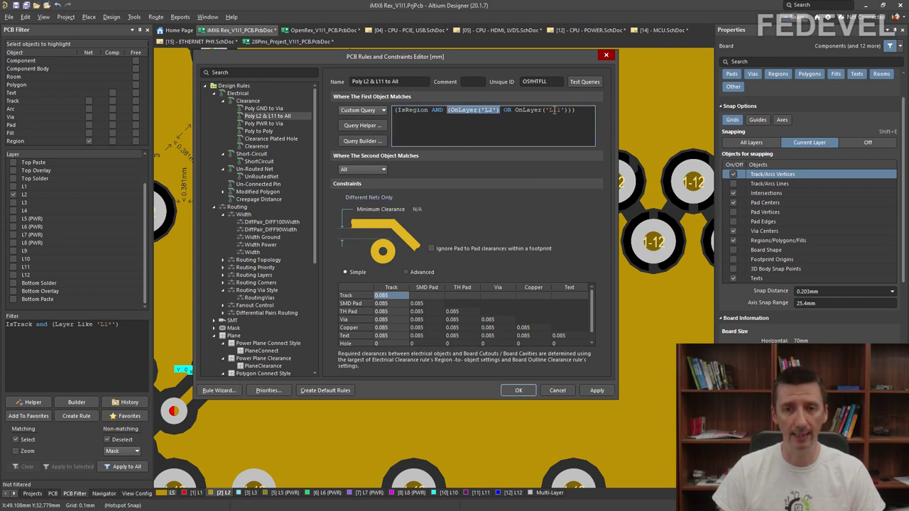
pyautogui.doubleClick(553, 111)
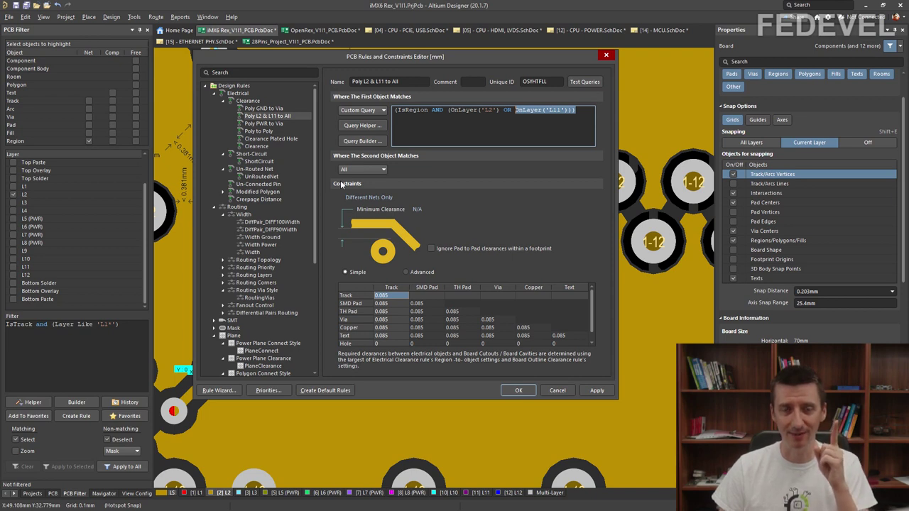
pyautogui.click(409, 110)
pyautogui.doubleClick(410, 110)
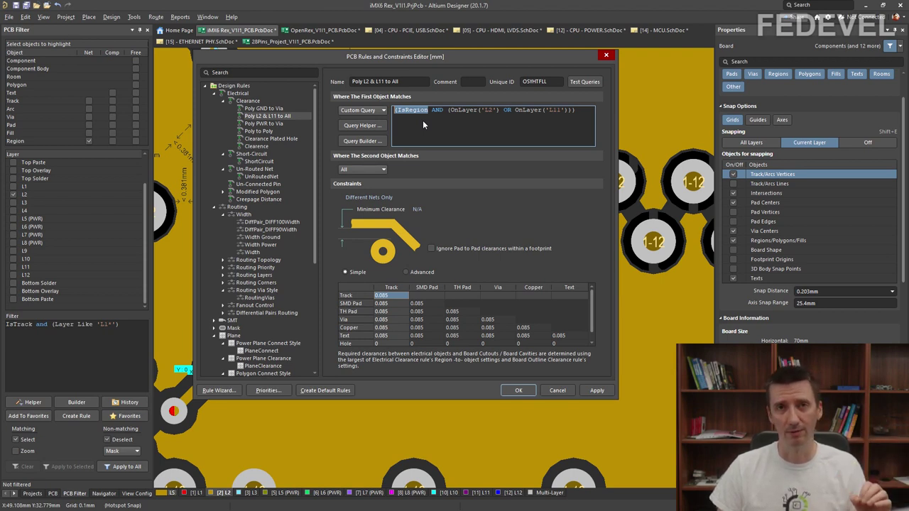
pyautogui.click(437, 115)
pyautogui.moveTo(428, 111); pyautogui.dragTo(400, 110)
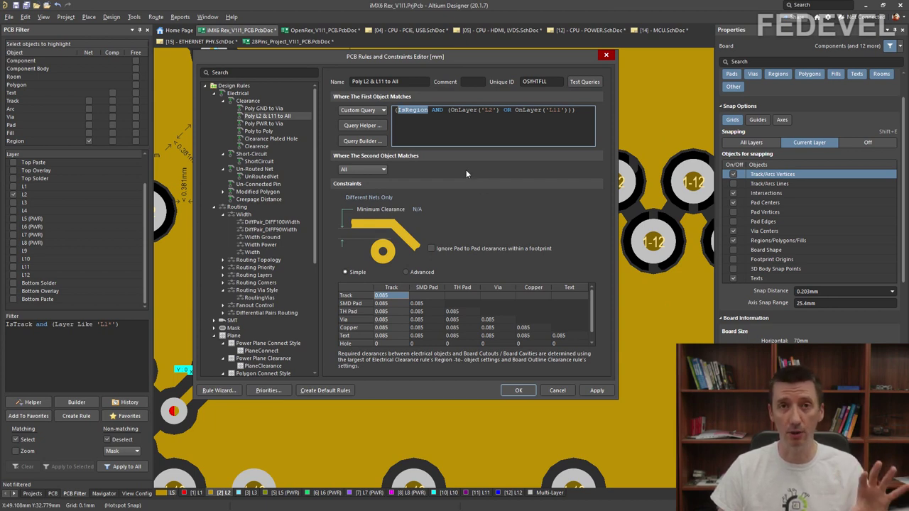
pyautogui.press('Right')
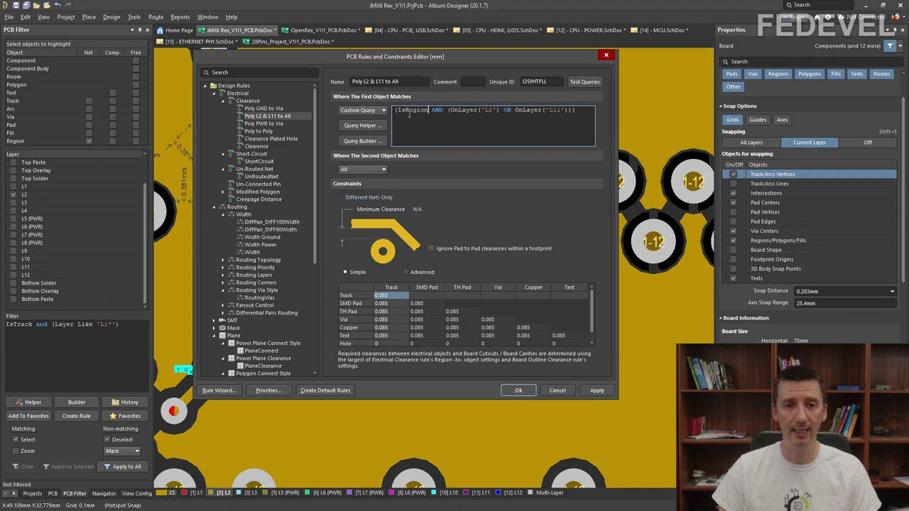
pyautogui.doubleClick(408, 110)
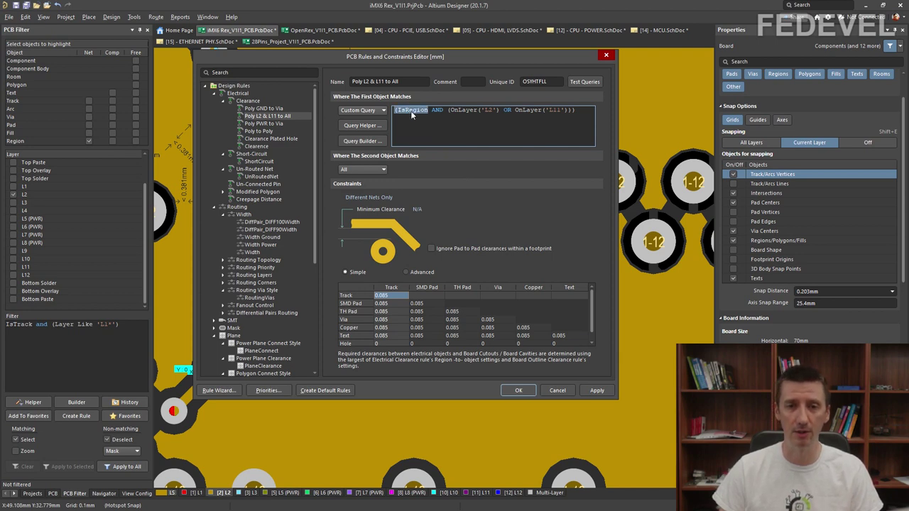
pyautogui.click(414, 128)
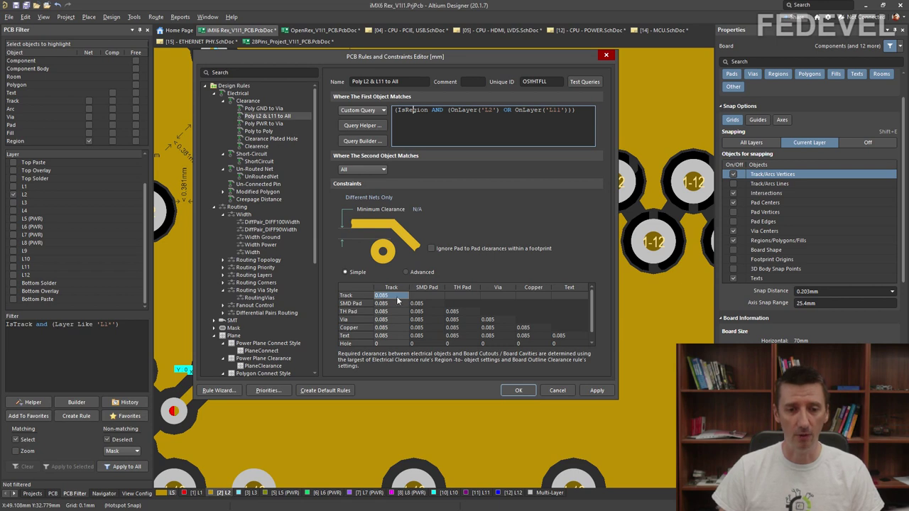
pyautogui.click(479, 114)
pyautogui.click(488, 111)
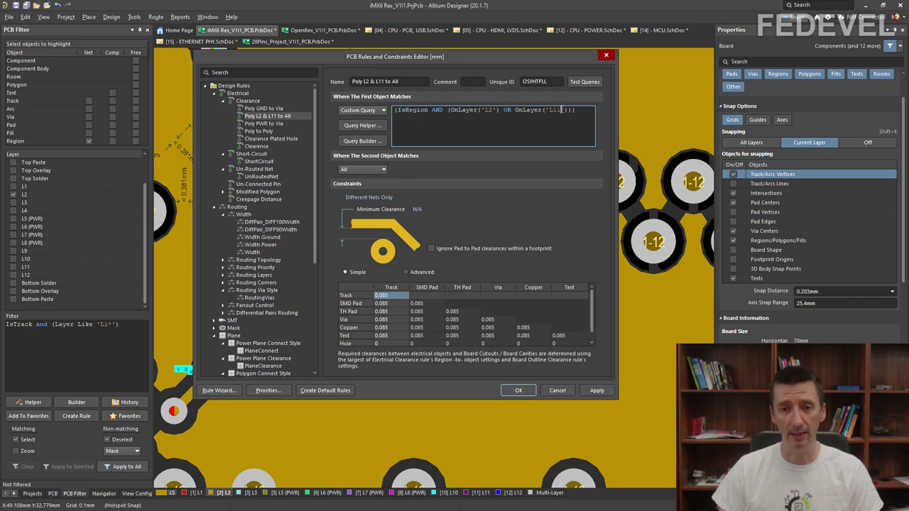
pyautogui.click(561, 111)
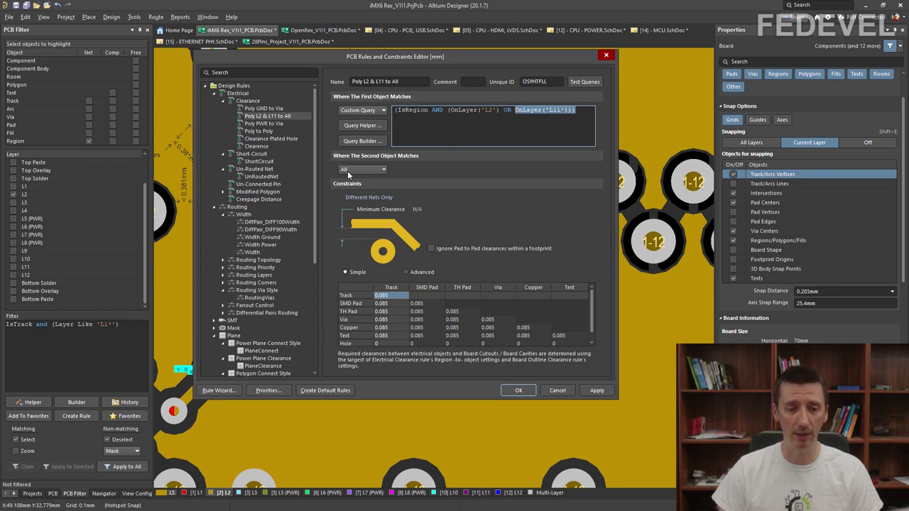
# Step: Examine the Poly GND to Via clearance rule, covering both object queries and the via hole-size condition
pyautogui.click(264, 108)
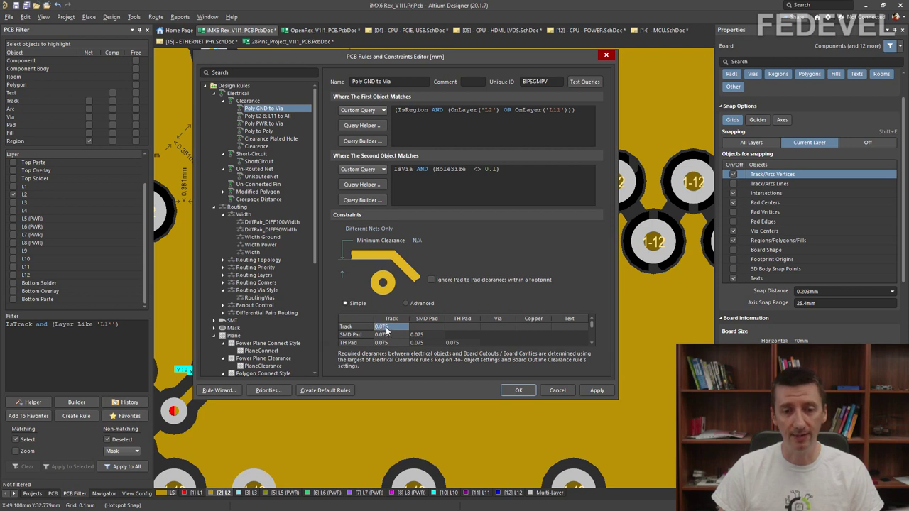
pyautogui.click(411, 111)
pyautogui.moveTo(447, 110); pyautogui.dragTo(575, 110)
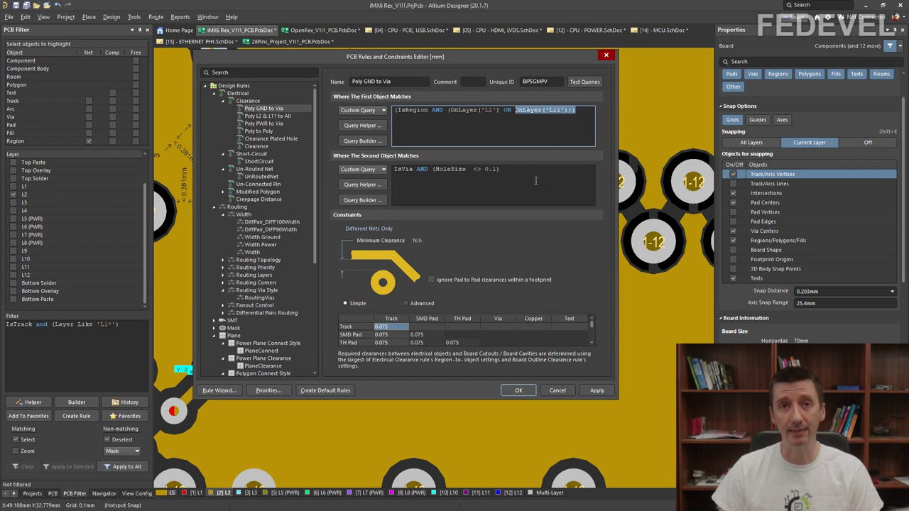
pyautogui.doubleClick(399, 169)
pyautogui.doubleClick(445, 170)
pyautogui.doubleClick(476, 169)
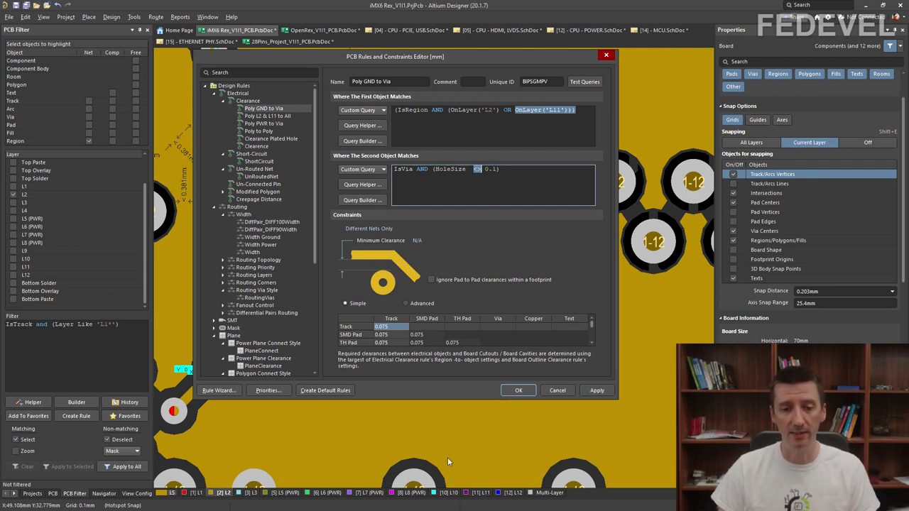
pyautogui.click(489, 180)
pyautogui.moveTo(507, 171); pyautogui.dragTo(389, 168)
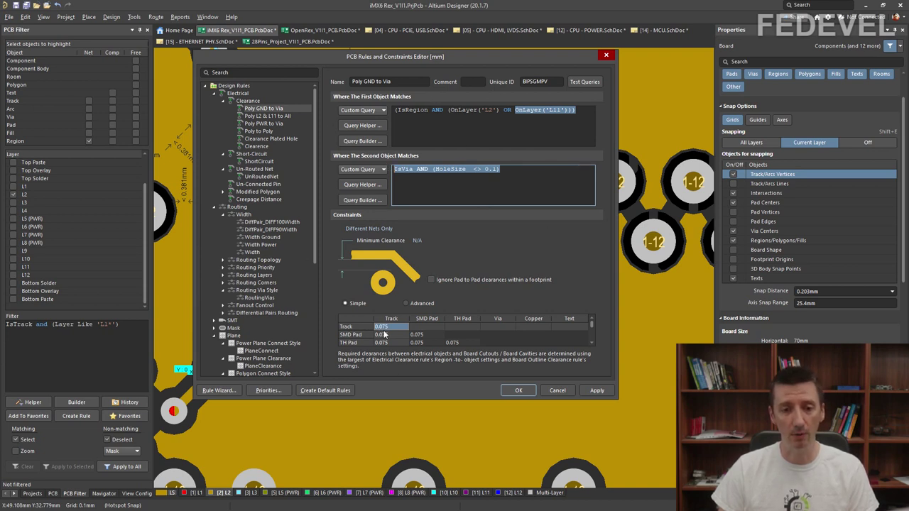
pyautogui.click(408, 112)
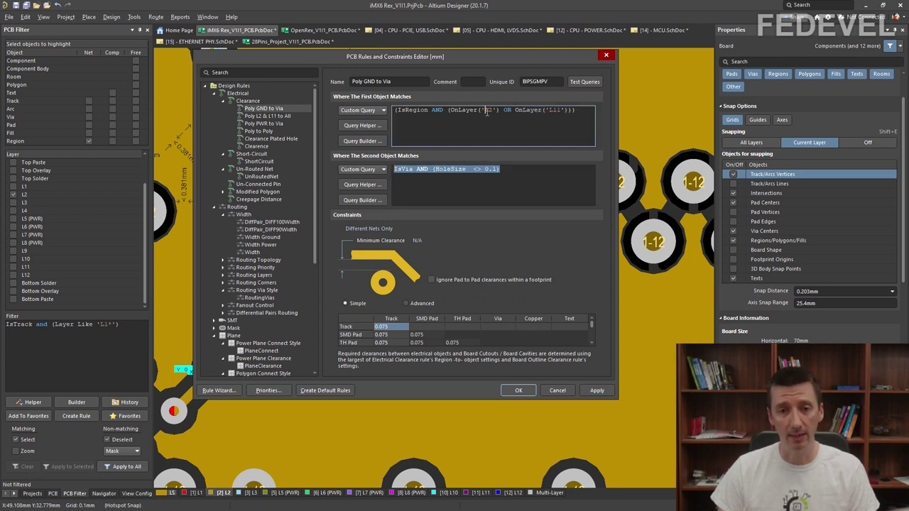
pyautogui.moveTo(534, 173); pyautogui.dragTo(359, 169)
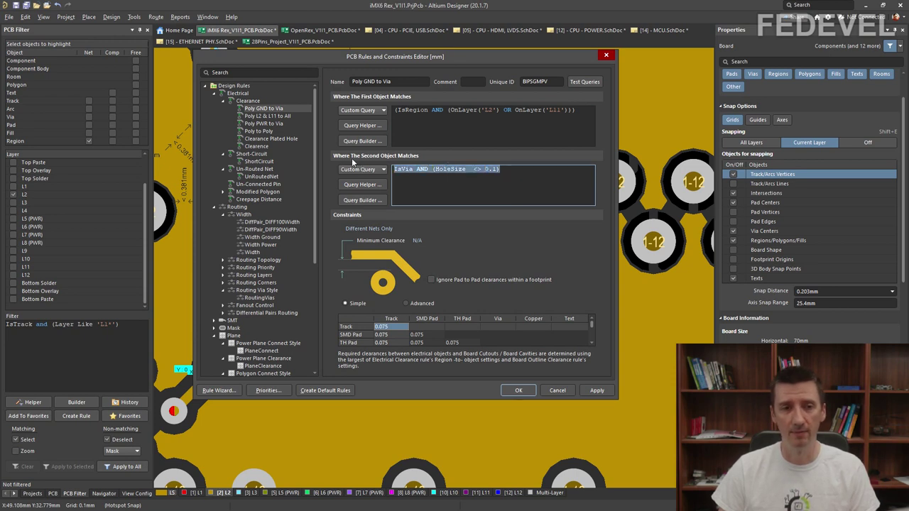
# Step: Enable the clearance rules Poly L2 & L11 to All and Poly GND to Via, accept the rules and cancel the design rule check
pyautogui.click(255, 101)
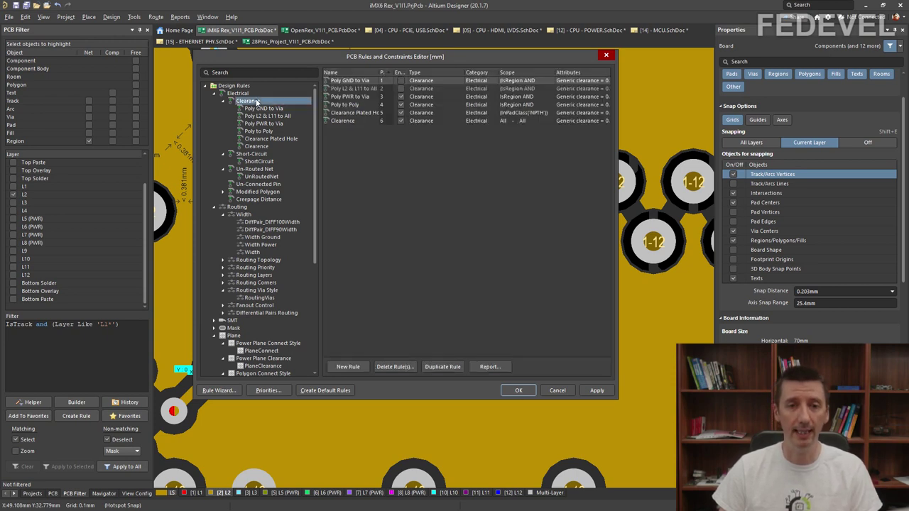
pyautogui.click(401, 88)
pyautogui.click(401, 80)
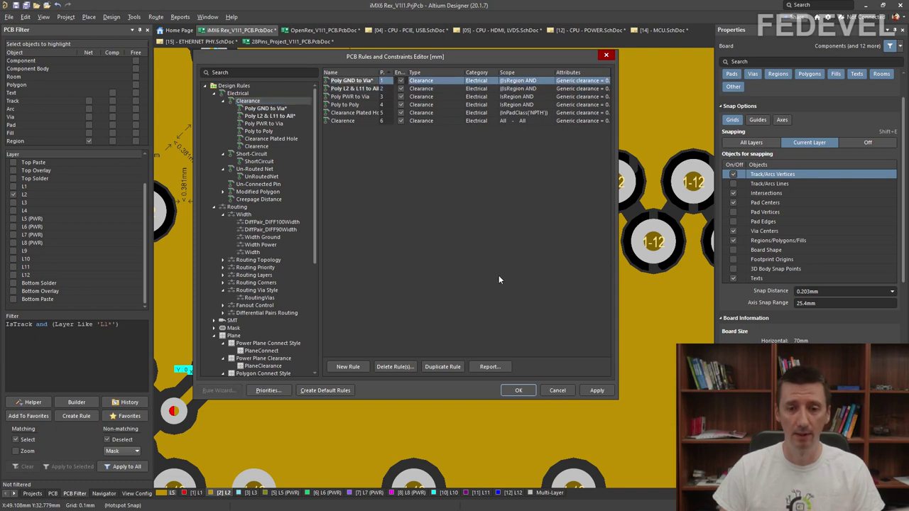
pyautogui.click(517, 390)
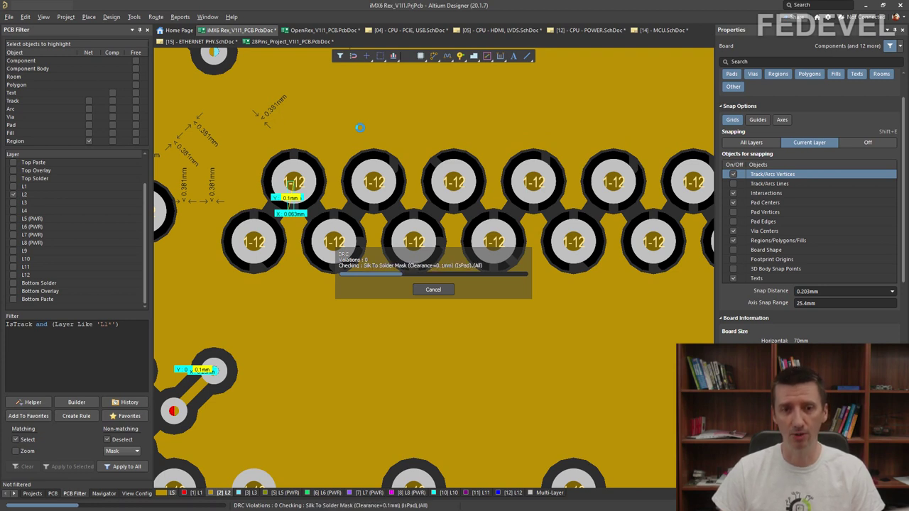
pyautogui.click(432, 288)
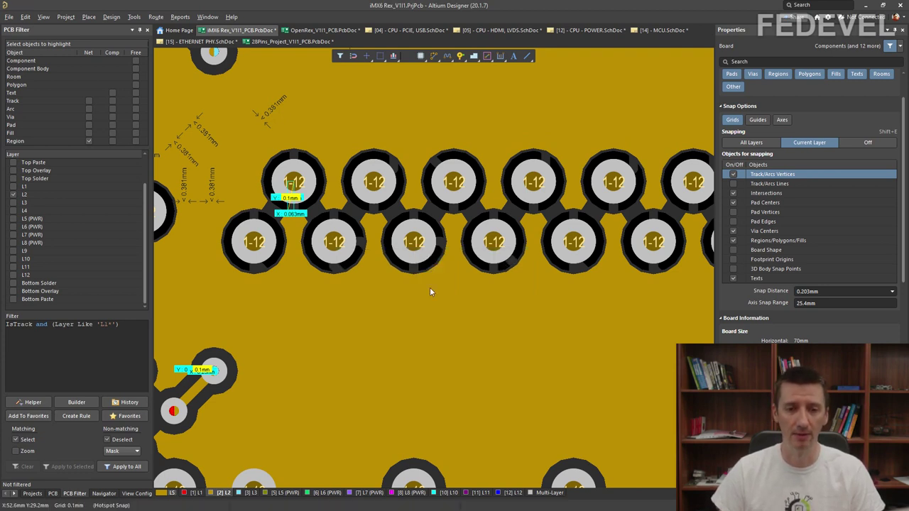
# Step: Repour the board's polygons with the enabled clearance rules
pyautogui.rightClick(365, 91)
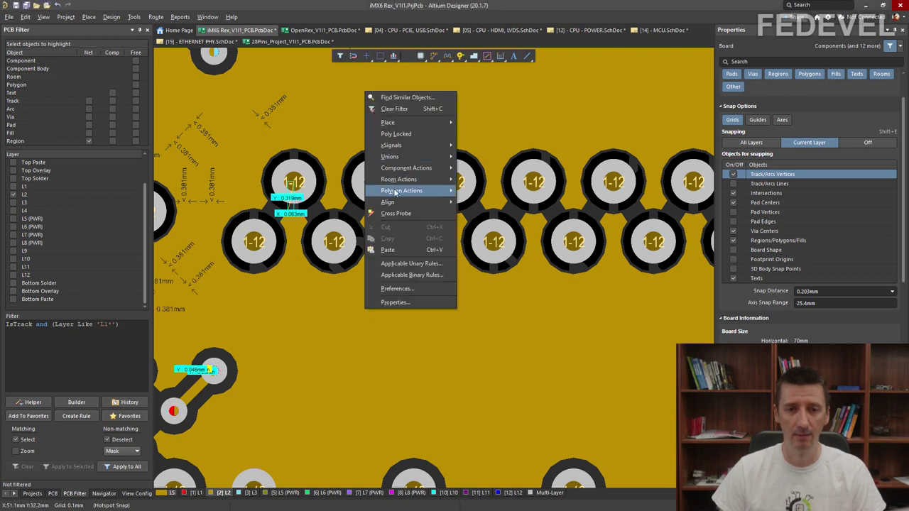
pyautogui.moveTo(401, 190)
pyautogui.click(485, 216)
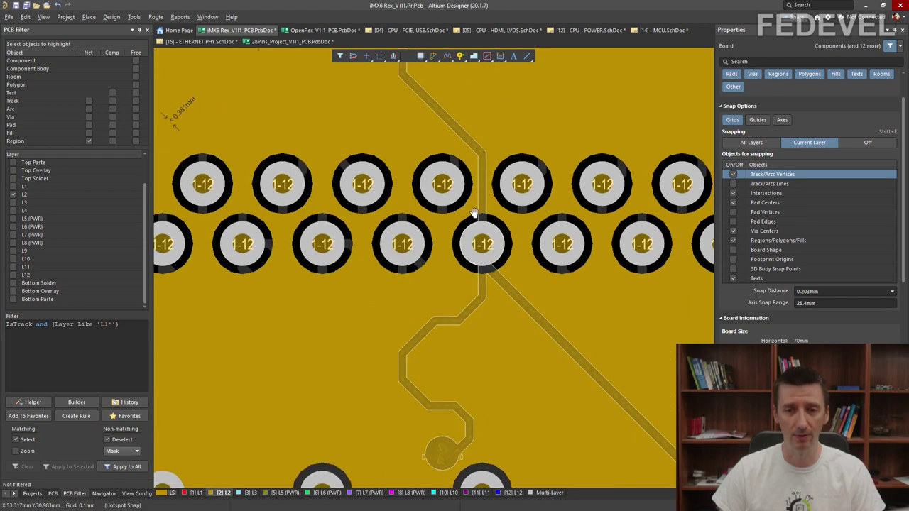
# Step: Measure the clearance between an L2–L3 via and the GND polygon on layer L2 using Measure Primitives
pyautogui.keyDown('ctrl'); pyautogui.scroll(-4, 474, 213); pyautogui.keyUp('ctrl')
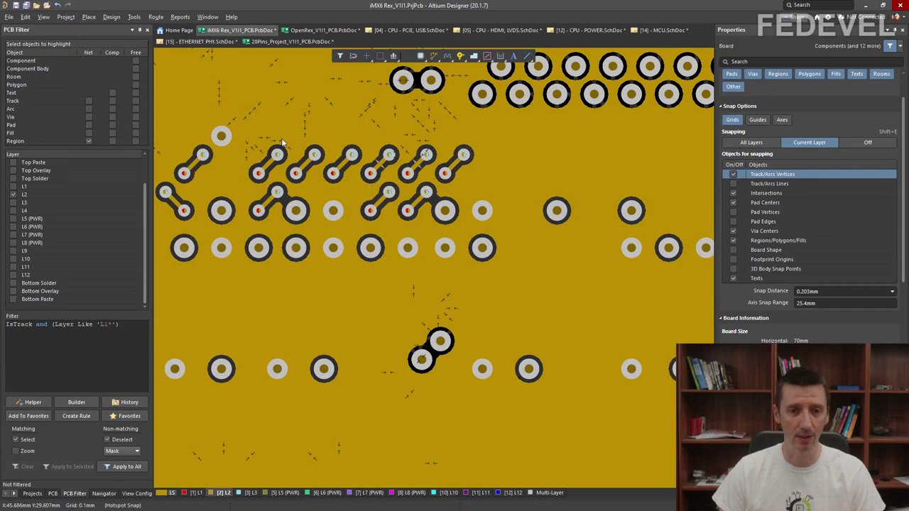
pyautogui.click(313, 179)
pyautogui.moveTo(357, 185); pyautogui.dragTo(278, 283, button='right')
pyautogui.click(181, 16)
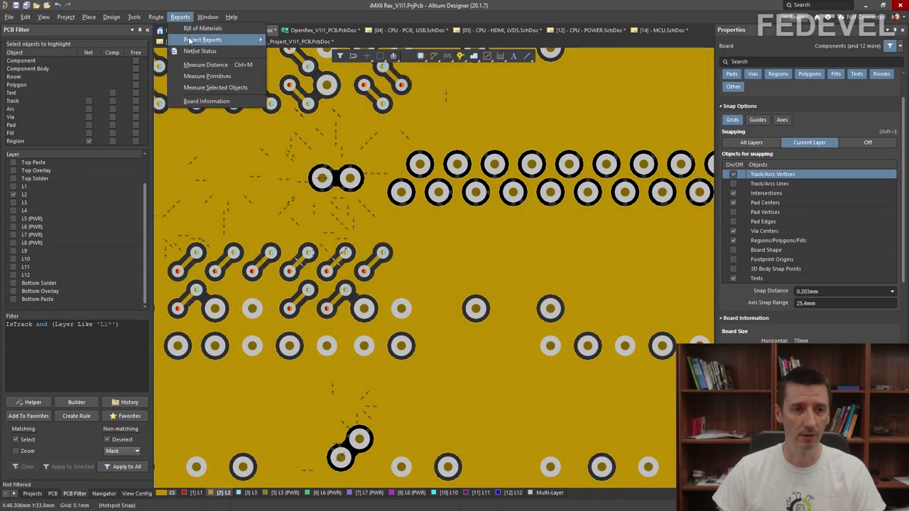
pyautogui.click(200, 76)
pyautogui.keyDown('ctrl'); pyautogui.scroll(3, 397, 243); pyautogui.keyUp('ctrl')
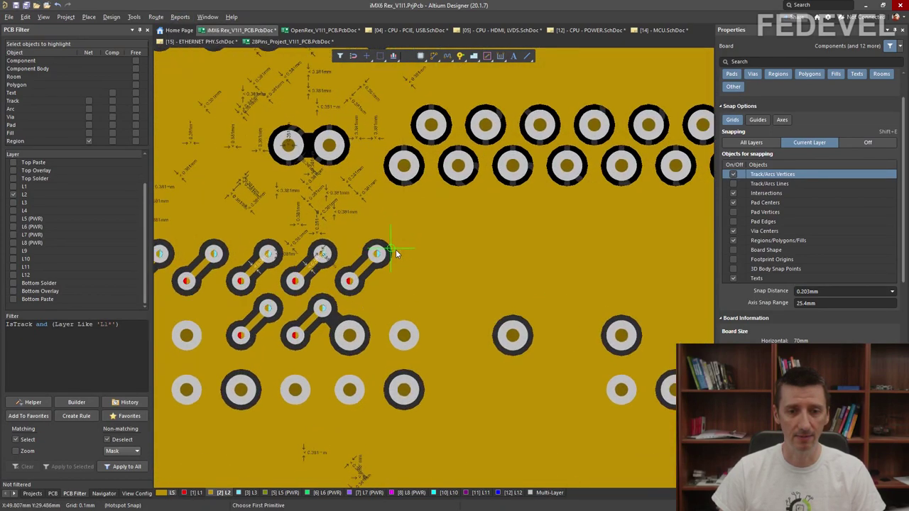
pyautogui.click(379, 258)
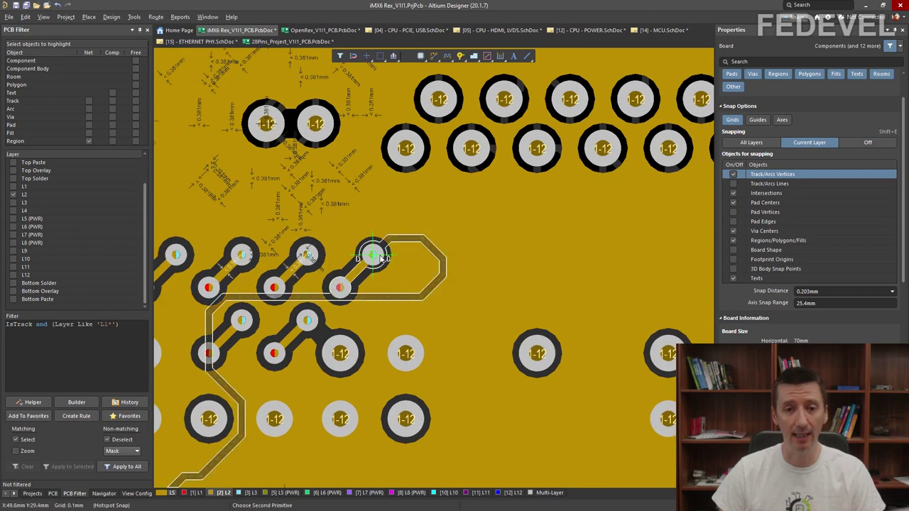
pyautogui.click(401, 206)
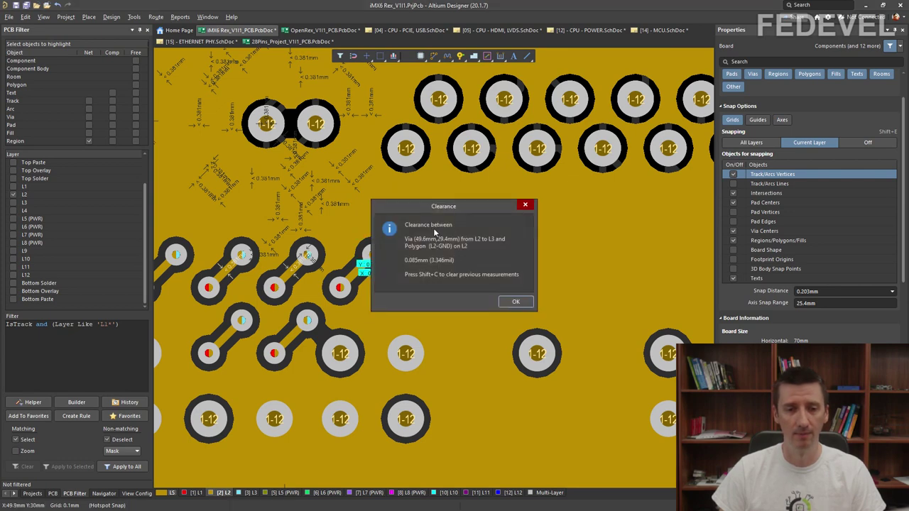
pyautogui.click(516, 301)
# Step: Measure the clearance between an L1–L12 through via in the double via row and the L2 GND polygon, and end the measuring
pyautogui.keyDown('ctrl'); pyautogui.scroll(-3, 405, 227); pyautogui.keyUp('ctrl')
pyautogui.keyDown('ctrl'); pyautogui.scroll(3, 464, 107); pyautogui.keyUp('ctrl')
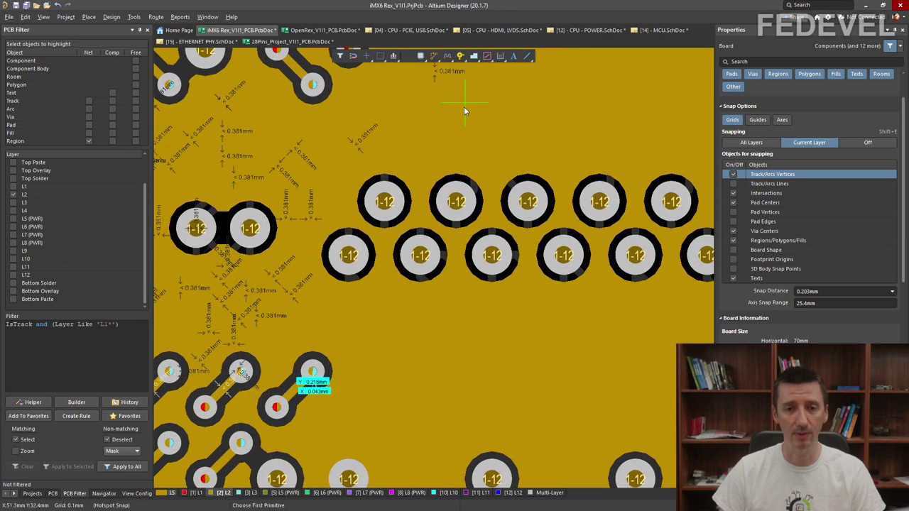
pyautogui.click(456, 205)
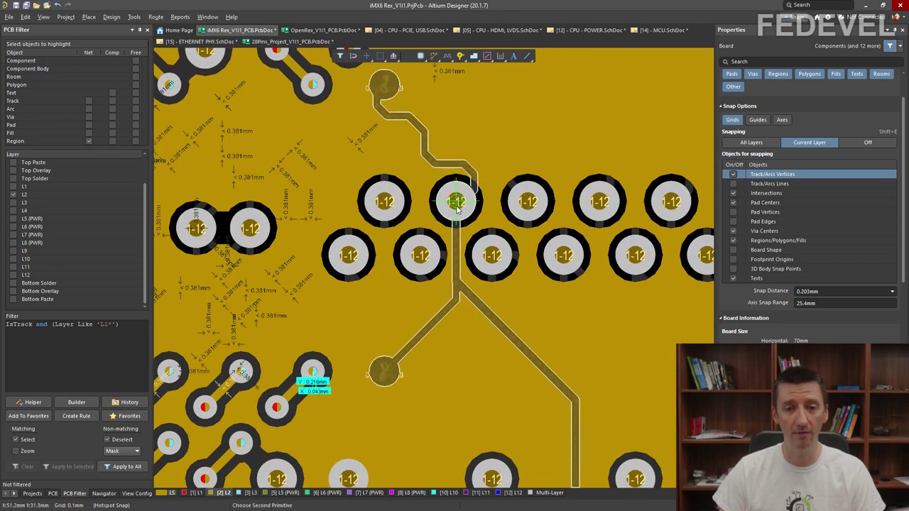
pyautogui.click(501, 138)
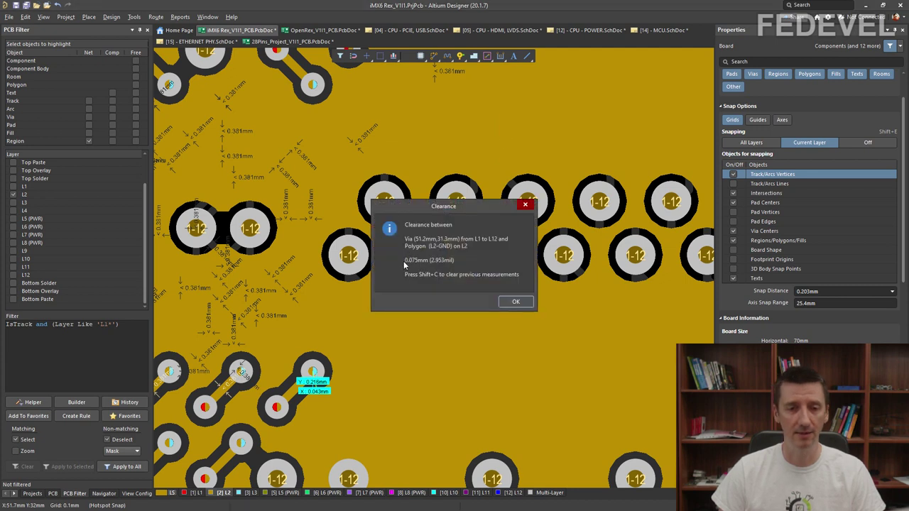
pyautogui.click(514, 302)
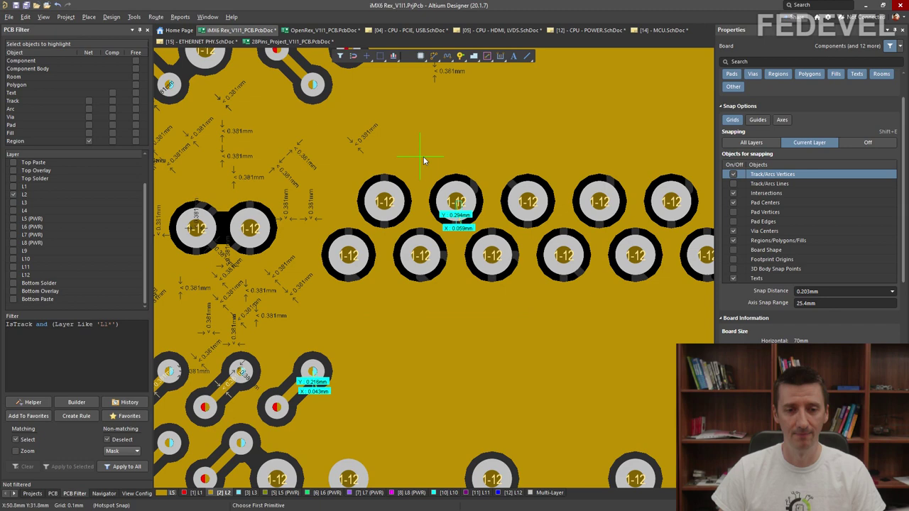
pyautogui.keyDown('ctrl'); pyautogui.scroll(-2, 423, 156); pyautogui.keyUp('ctrl')
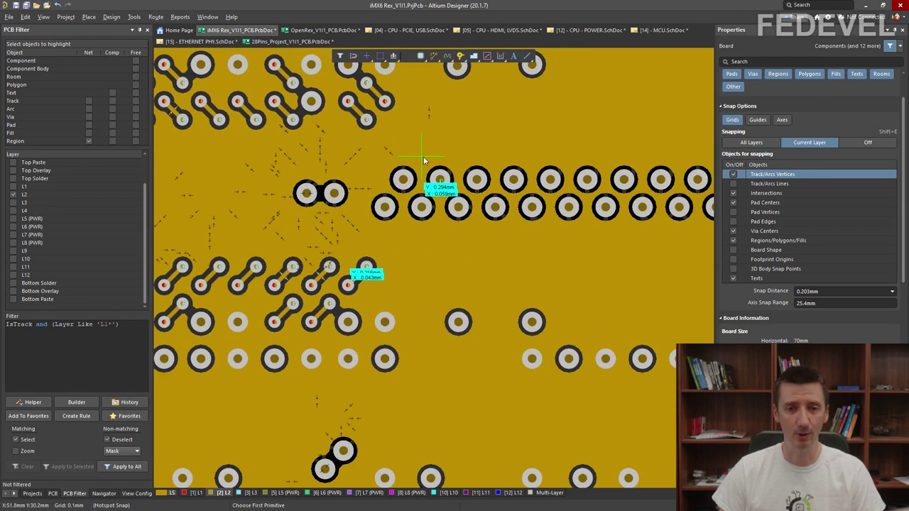
pyautogui.press('Escape')
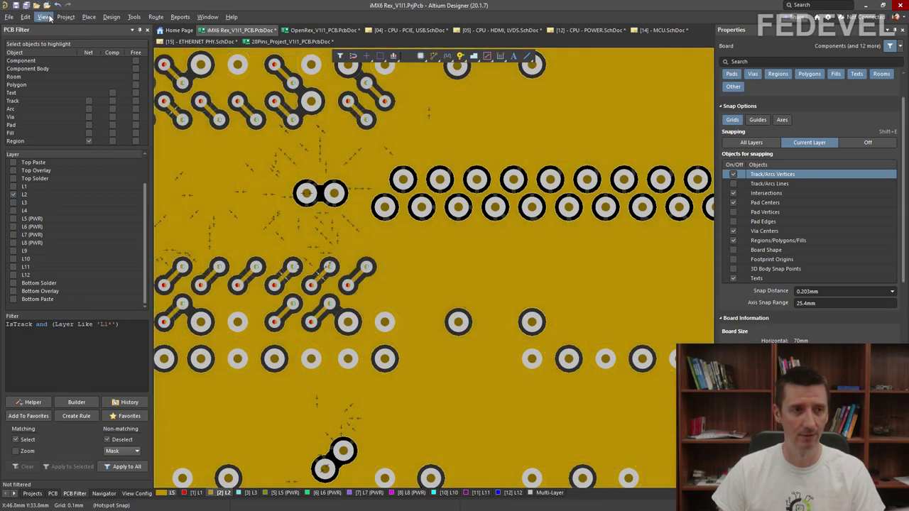
# Step: Fit the whole board in view and look through the power layers L5, L6, L7 and L8
pyautogui.click(44, 16)
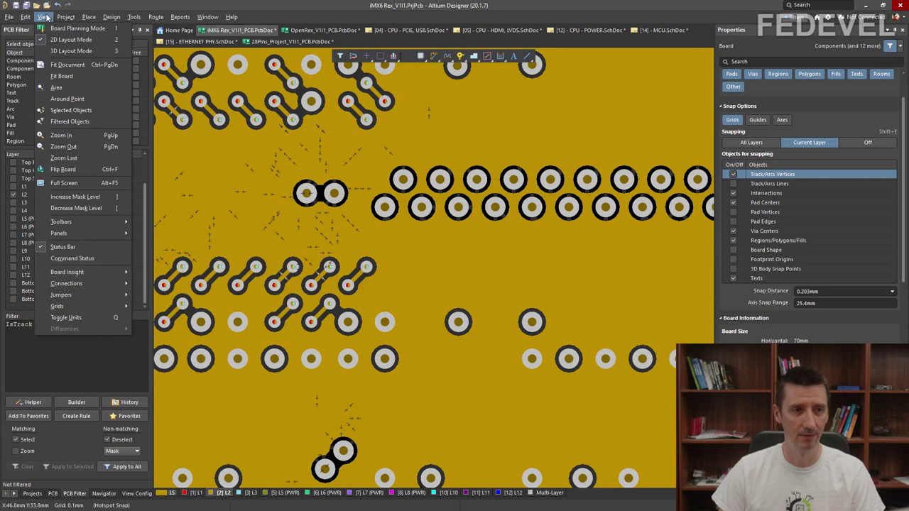
pyautogui.click(61, 76)
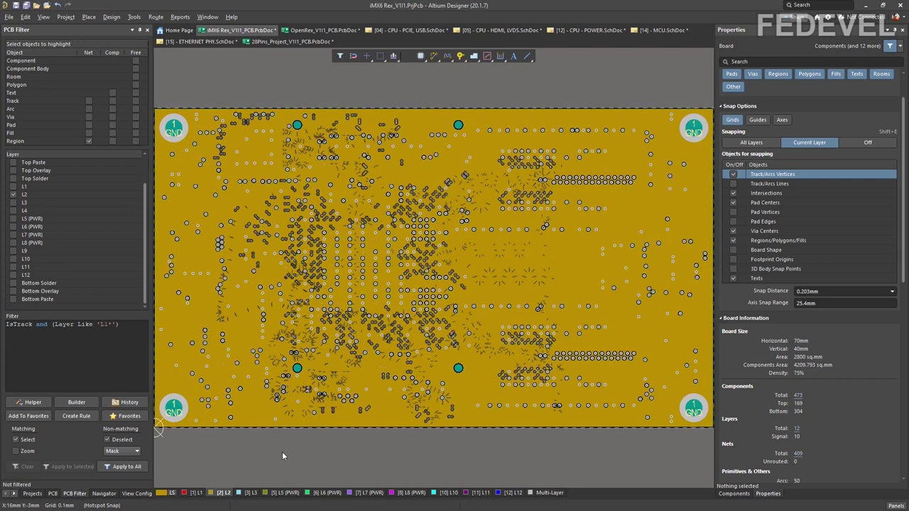
pyautogui.click(284, 493)
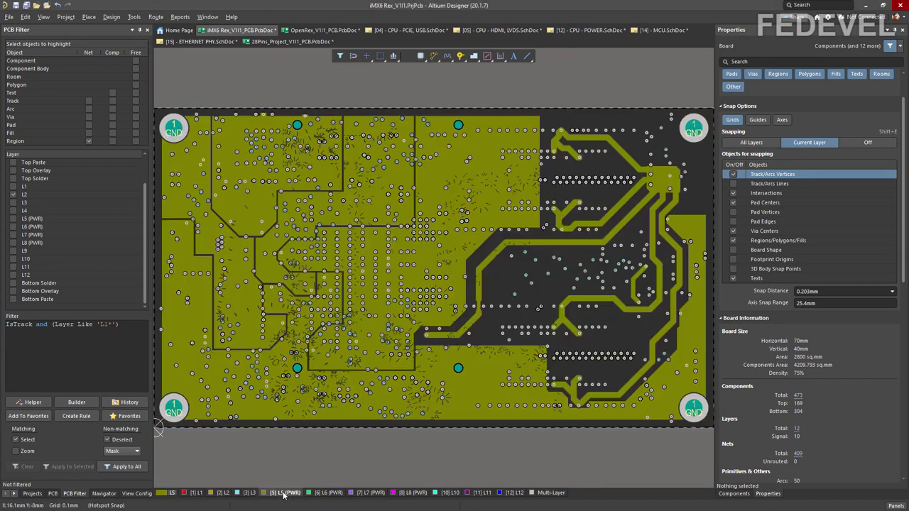
pyautogui.click(329, 494)
pyautogui.click(370, 493)
pyautogui.click(411, 494)
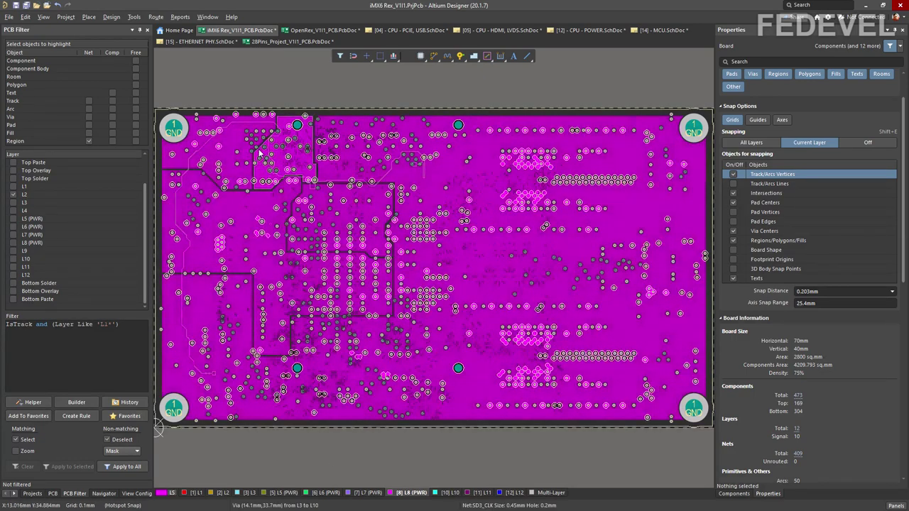
# Step: Examine the gaps between neighbouring power polygons and around the vias on layer L8 (PWR)
pyautogui.keyDown('ctrl'); pyautogui.scroll(3, 269, 155); pyautogui.keyUp('ctrl')
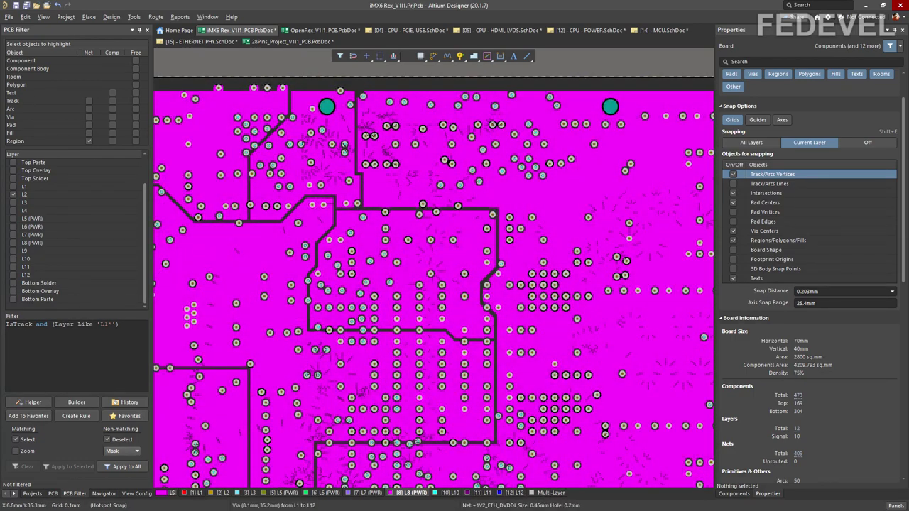
pyautogui.keyDown('ctrl'); pyautogui.scroll(-2, 304, 316); pyautogui.keyUp('ctrl')
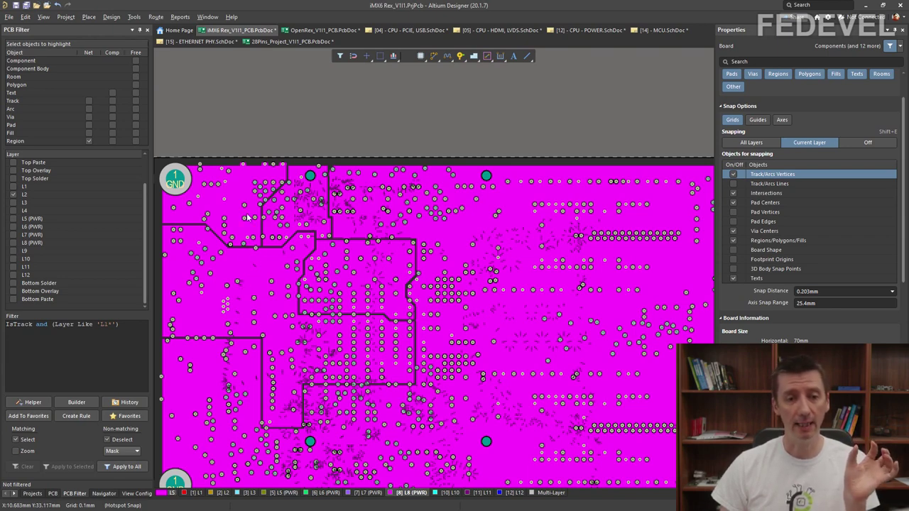
pyautogui.keyDown('ctrl'); pyautogui.scroll(5, 257, 217); pyautogui.keyUp('ctrl')
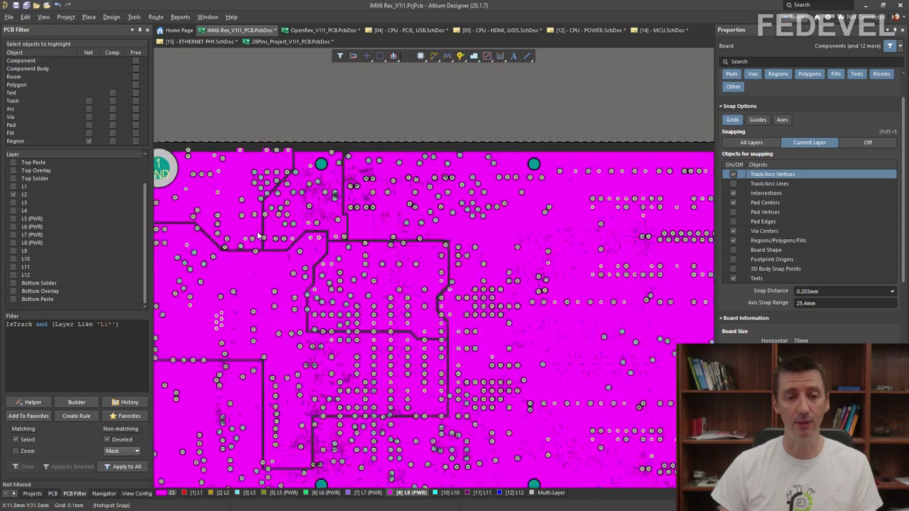
pyautogui.moveTo(313, 225); pyautogui.dragTo(388, 180, button='right')
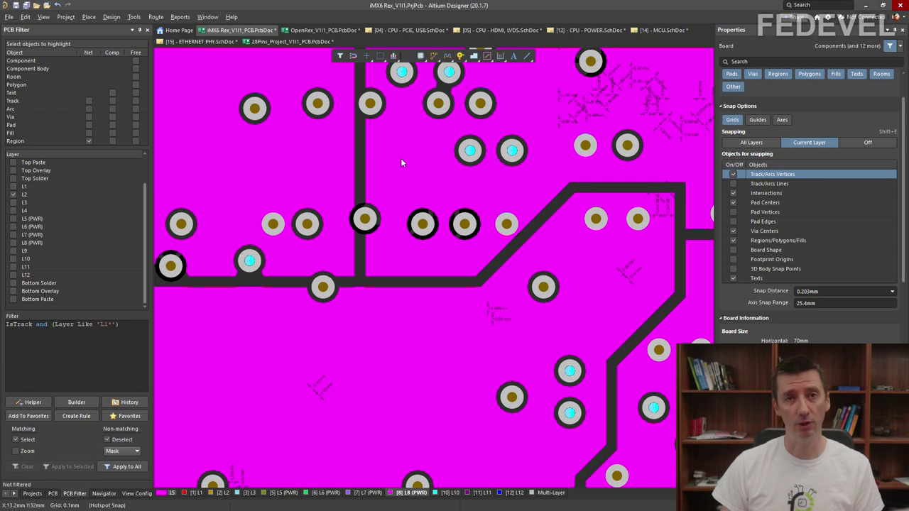
pyautogui.keyDown('ctrl'); pyautogui.scroll(-8, 289, 133); pyautogui.keyUp('ctrl')
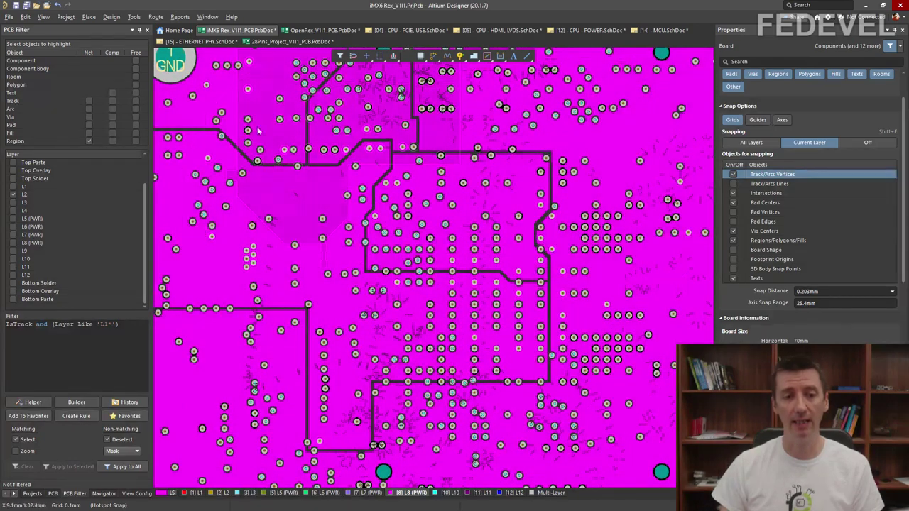
pyautogui.keyDown('ctrl'); pyautogui.scroll(3, 276, 129); pyautogui.keyUp('ctrl')
pyautogui.keyDown('ctrl'); pyautogui.scroll(1, 281, 132); pyautogui.keyUp('ctrl')
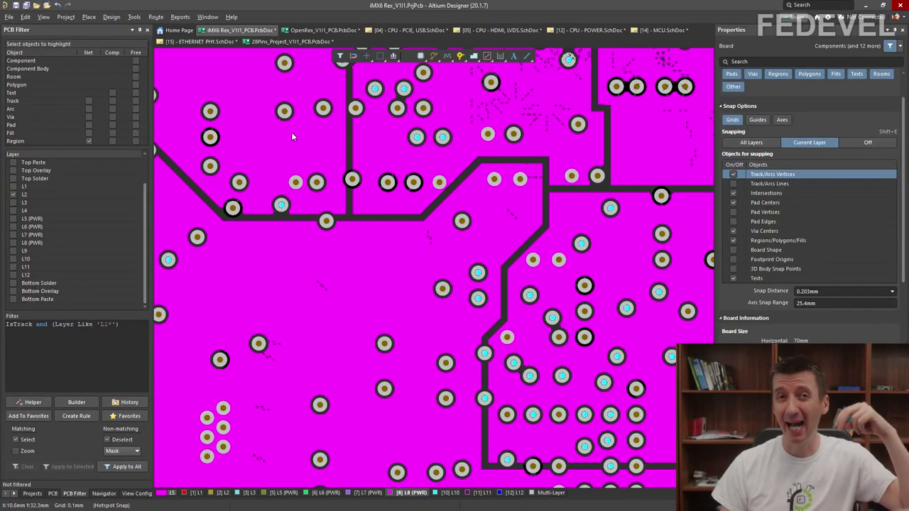
pyautogui.keyDown('ctrl'); pyautogui.scroll(3, 349, 156); pyautogui.keyUp('ctrl')
pyautogui.keyDown('ctrl'); pyautogui.scroll(1, 348, 157); pyautogui.keyUp('ctrl')
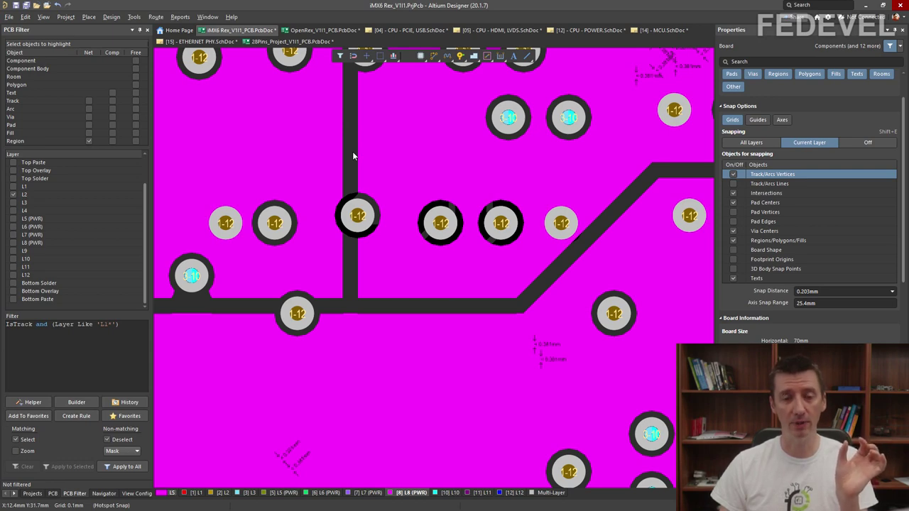
pyautogui.keyDown('ctrl'); pyautogui.scroll(-5, 302, 124); pyautogui.keyUp('ctrl')
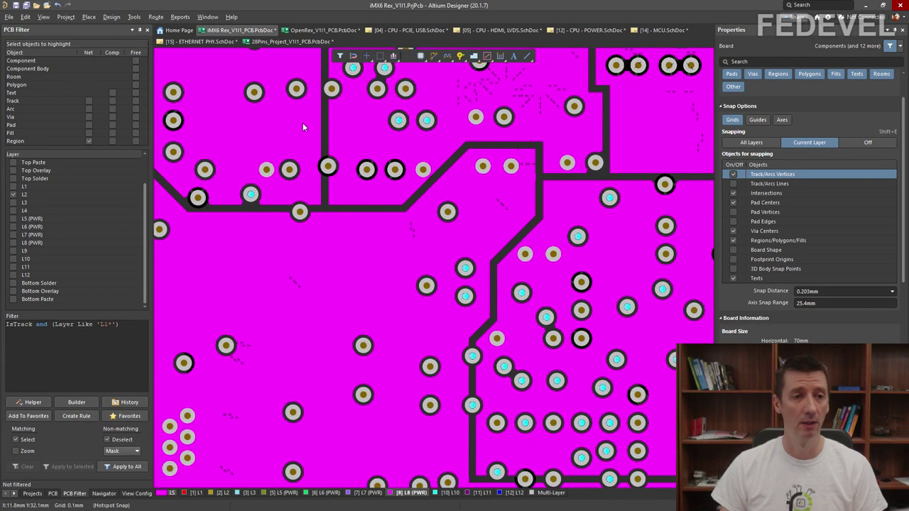
# Step: Examine the Poly to Poly clearance rule, covering its region and power-layer query and its second-object query, and close the rules editor
pyautogui.click(112, 17)
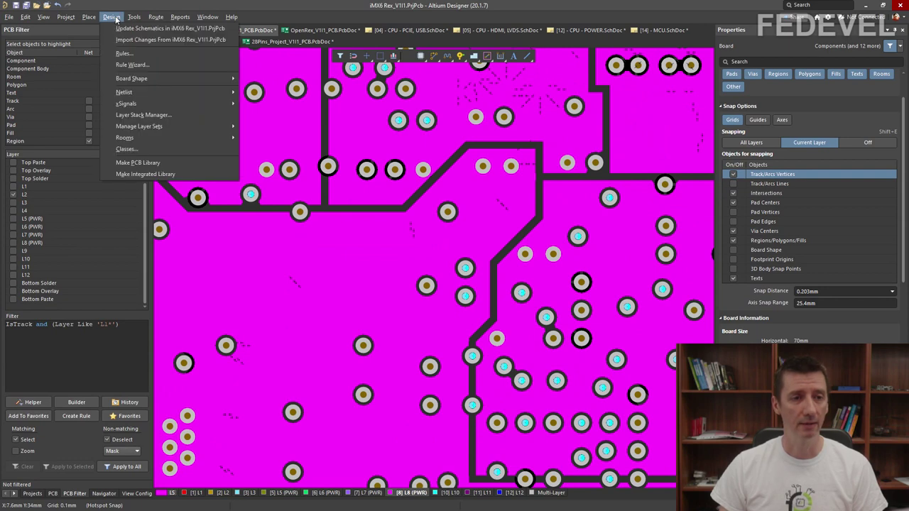
pyautogui.click(120, 53)
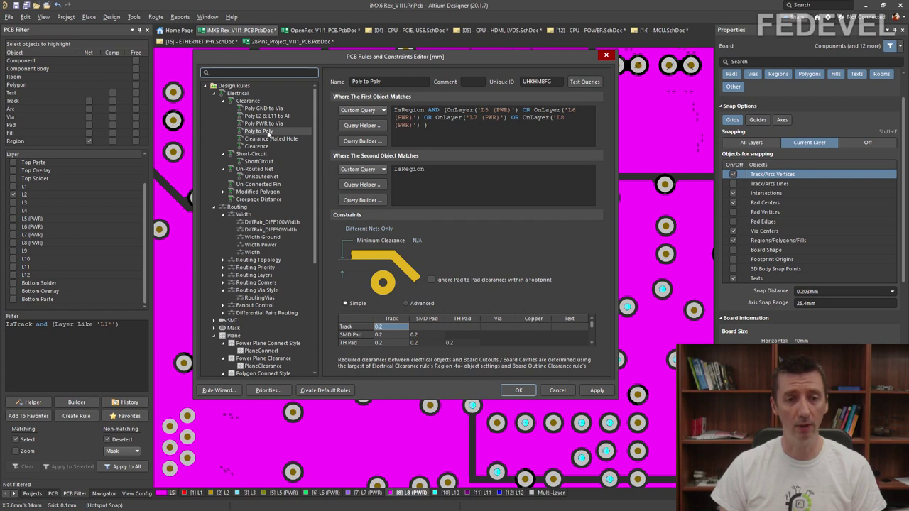
pyautogui.click(426, 128)
pyautogui.hotkey('ctrl', 'a')
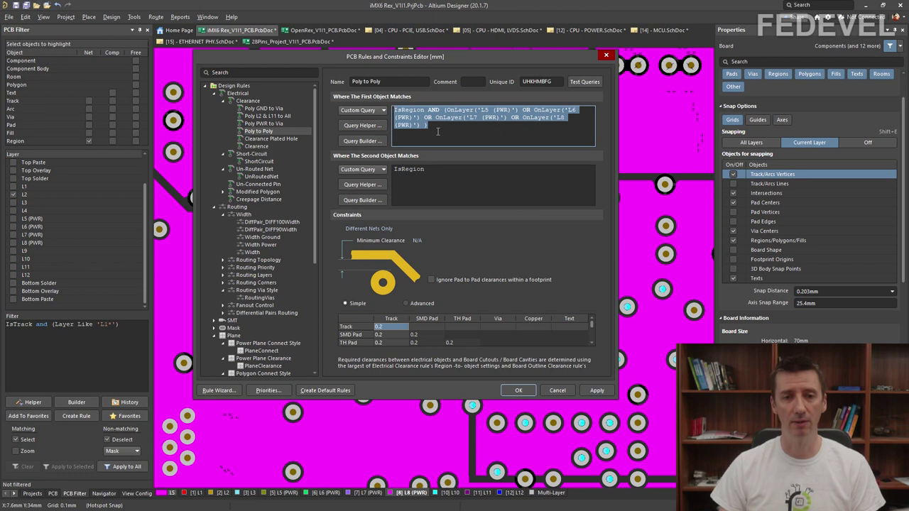
pyautogui.click(437, 131)
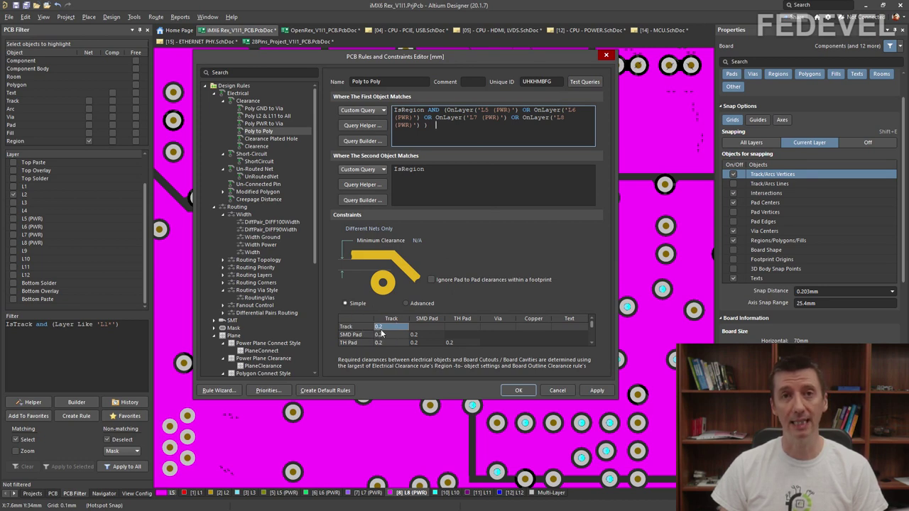
pyautogui.doubleClick(409, 110)
pyautogui.click(487, 111)
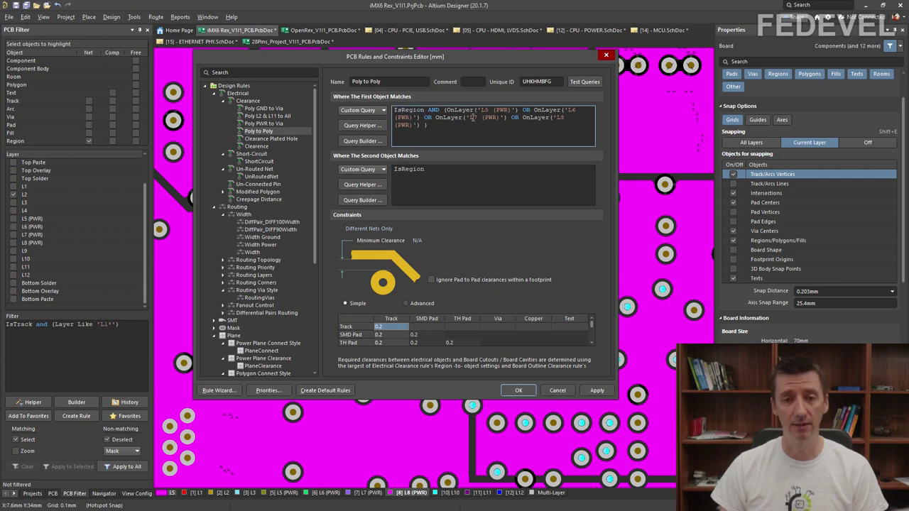
pyautogui.click(557, 117)
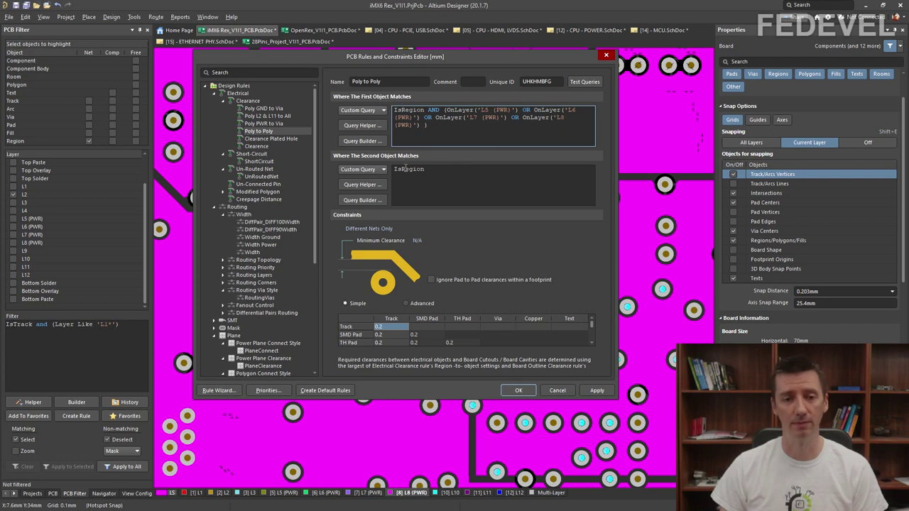
pyautogui.press('Escape')
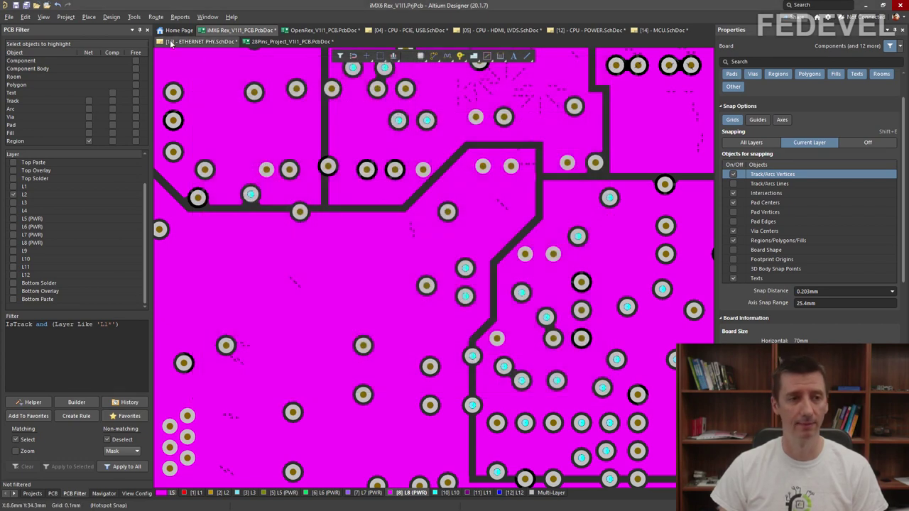
# Step: Fit the whole board in view, switch to layer L10 and inspect the track spacing around a large plated mounting hole
pyautogui.click(44, 16)
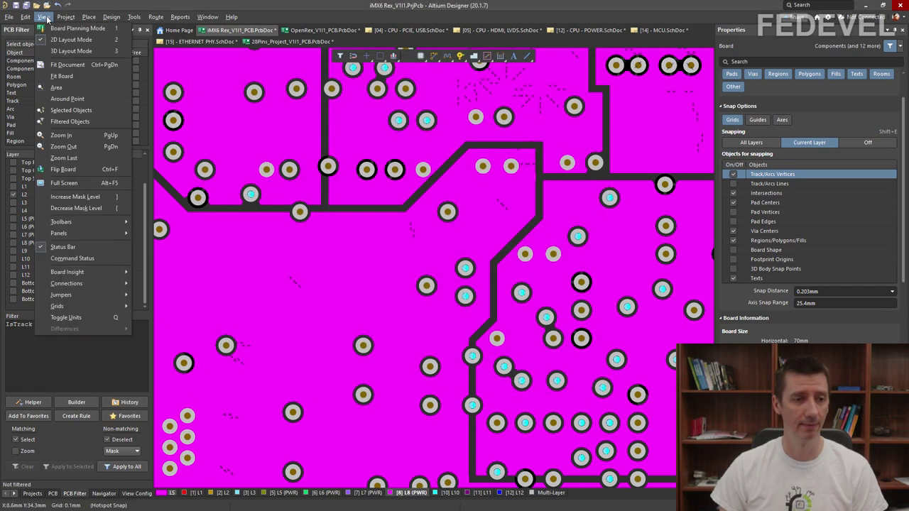
pyautogui.click(60, 76)
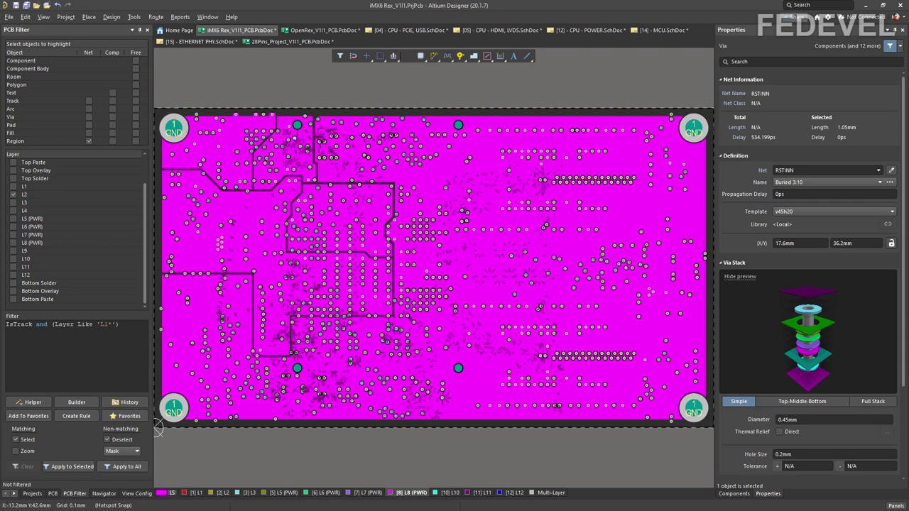
pyautogui.click(450, 492)
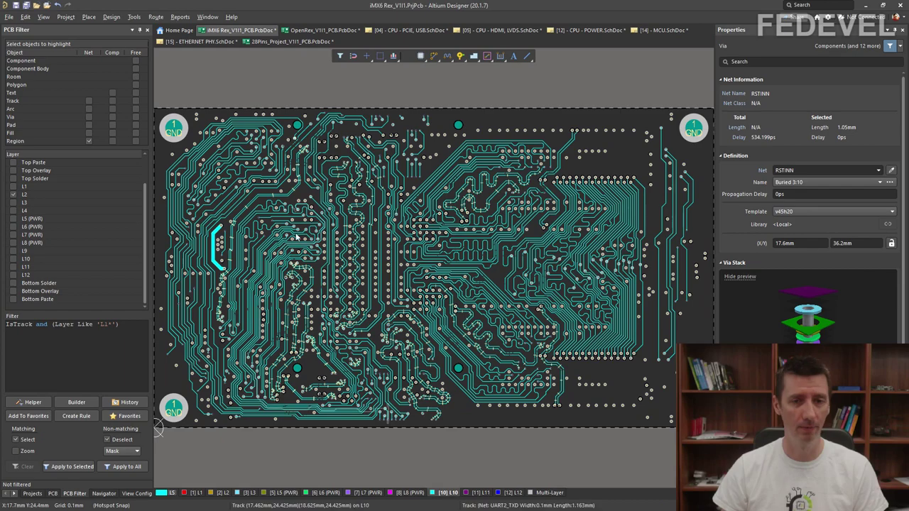
pyautogui.keyDown('ctrl'); pyautogui.scroll(4, 308, 168); pyautogui.keyUp('ctrl')
pyautogui.keyDown('ctrl'); pyautogui.scroll(5, 308, 166); pyautogui.keyUp('ctrl')
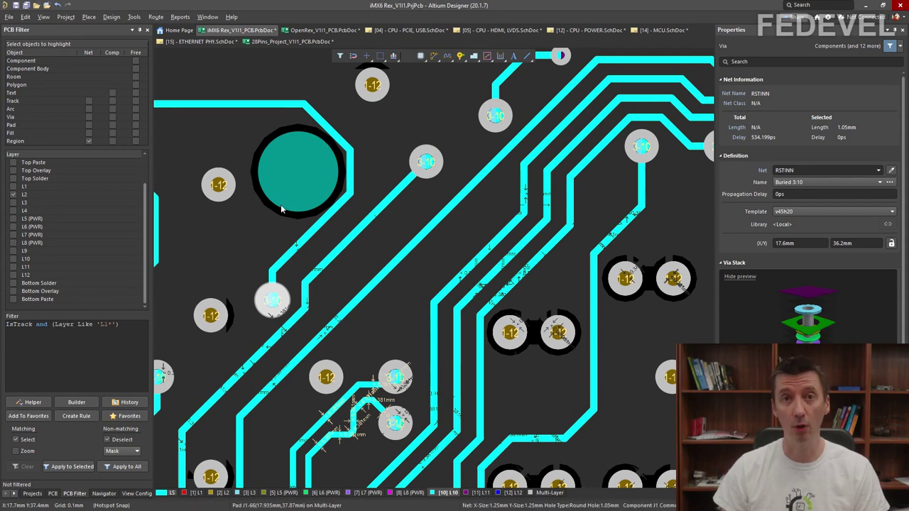
pyautogui.keyDown('ctrl'); pyautogui.scroll(2, 280, 208); pyautogui.keyUp('ctrl')
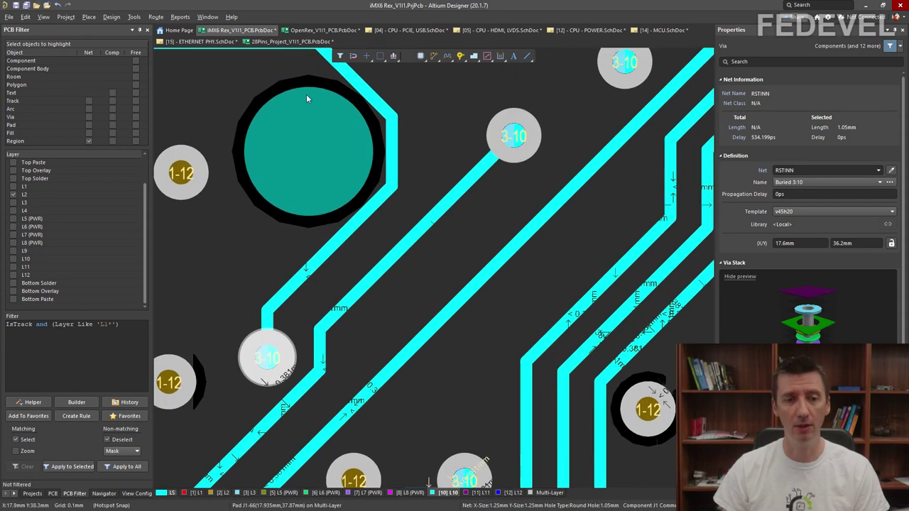
# Step: Measure the clearance between the large plated mounting hole and the angled track running beside it on layer L10
pyautogui.moveTo(298, 128); pyautogui.dragTo(289, 176, button='right')
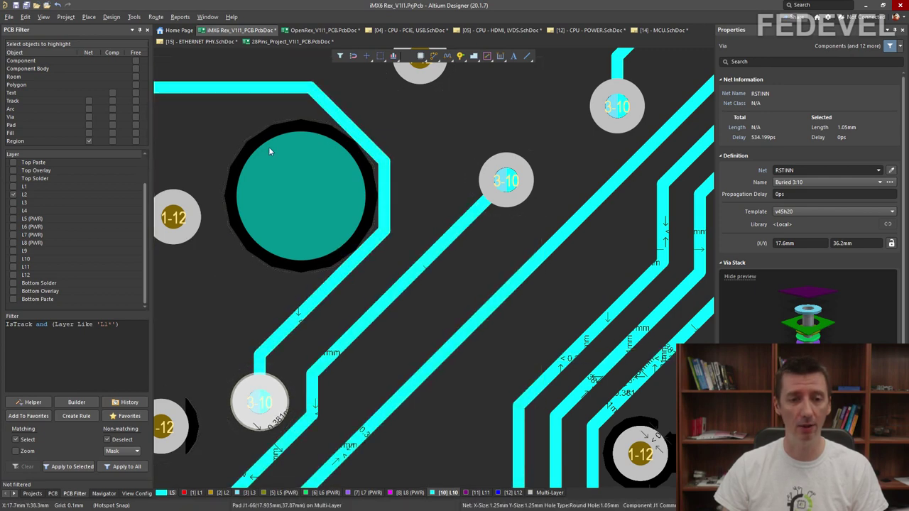
pyautogui.keyDown('ctrl'); pyautogui.scroll(-1, 238, 188); pyautogui.keyUp('ctrl')
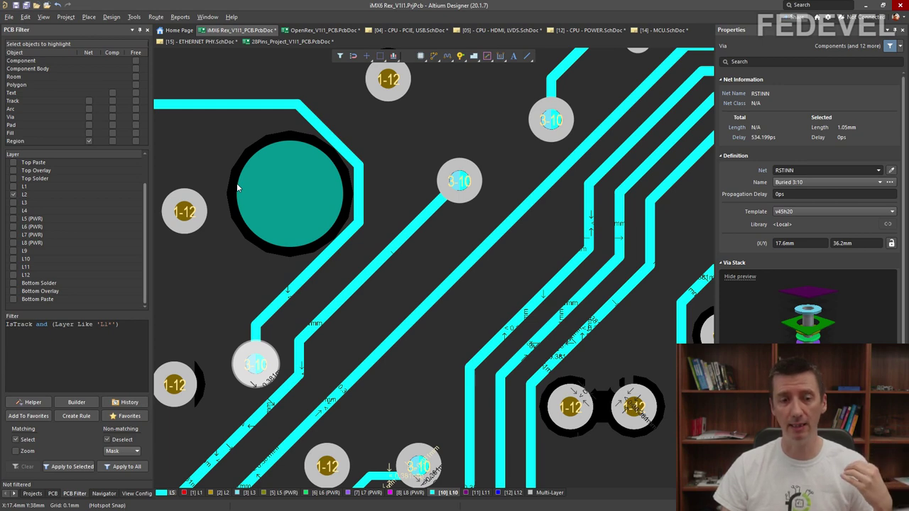
pyautogui.moveTo(256, 180); pyautogui.dragTo(291, 163, button='right')
pyautogui.keyDown('ctrl'); pyautogui.scroll(2, 316, 163); pyautogui.keyUp('ctrl')
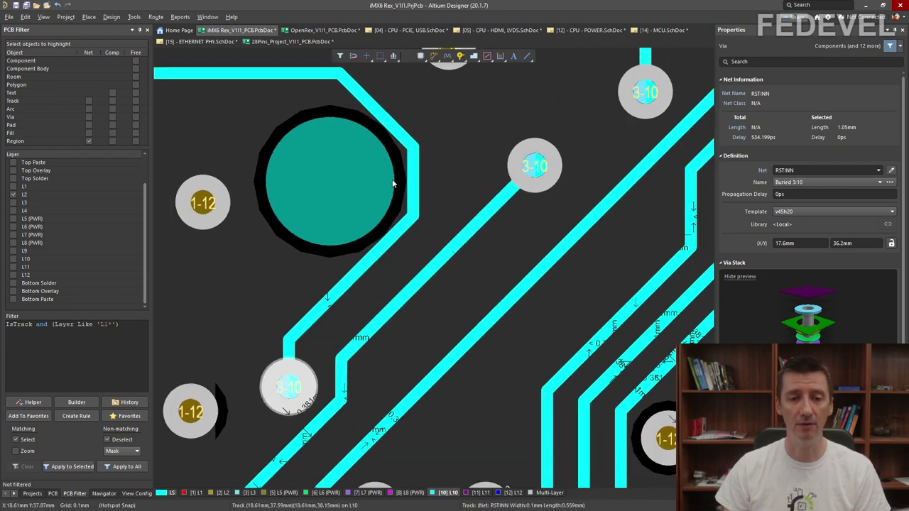
pyautogui.keyDown('ctrl'); pyautogui.scroll(-1, 350, 181); pyautogui.keyUp('ctrl')
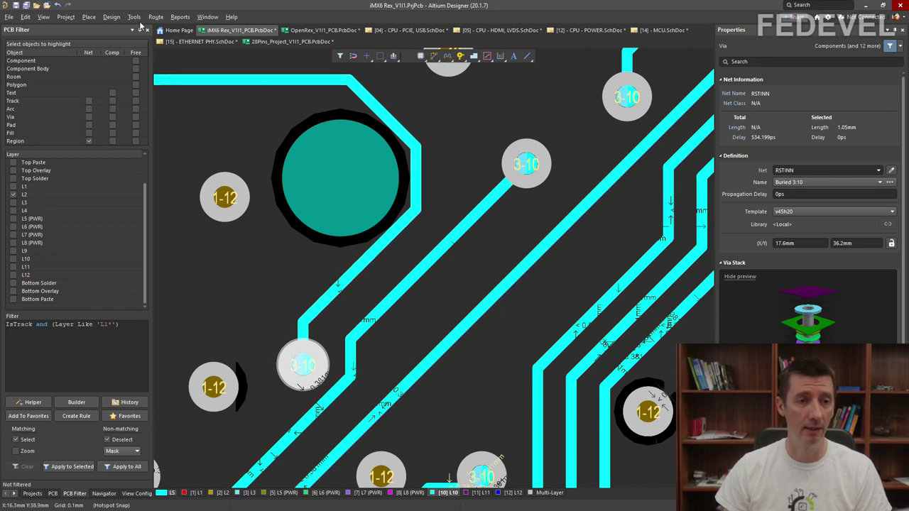
pyautogui.click(180, 16)
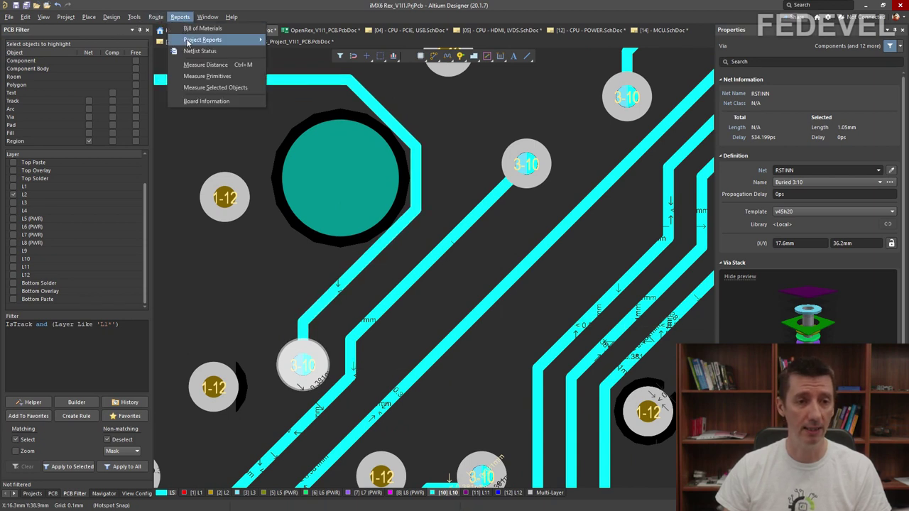
pyautogui.click(206, 76)
pyautogui.click(334, 180)
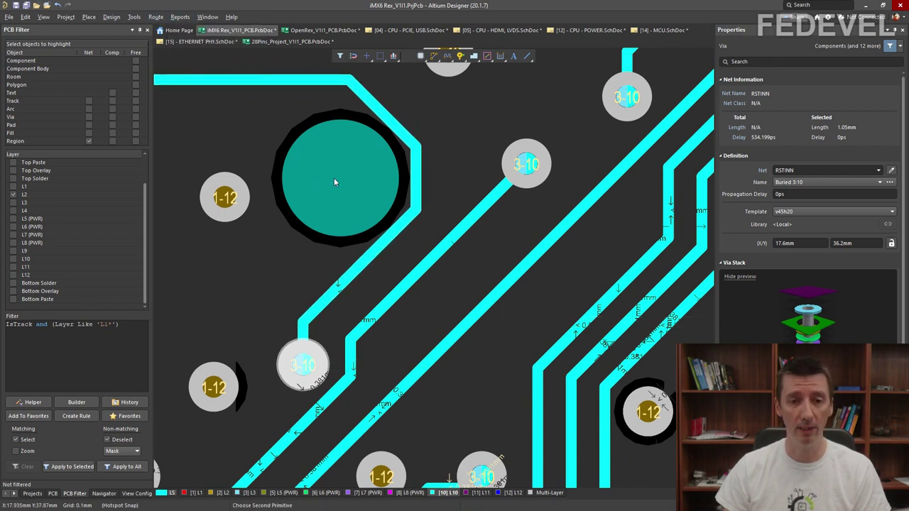
pyautogui.click(381, 127)
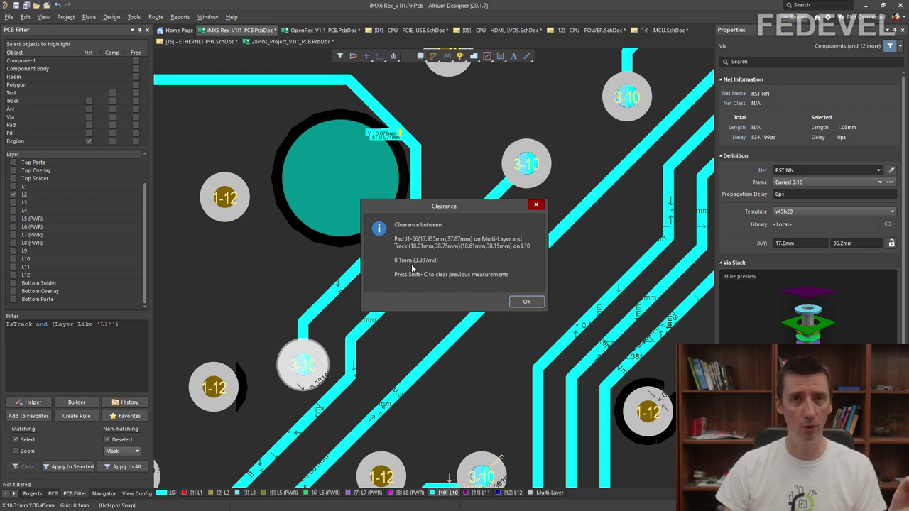
pyautogui.click(524, 301)
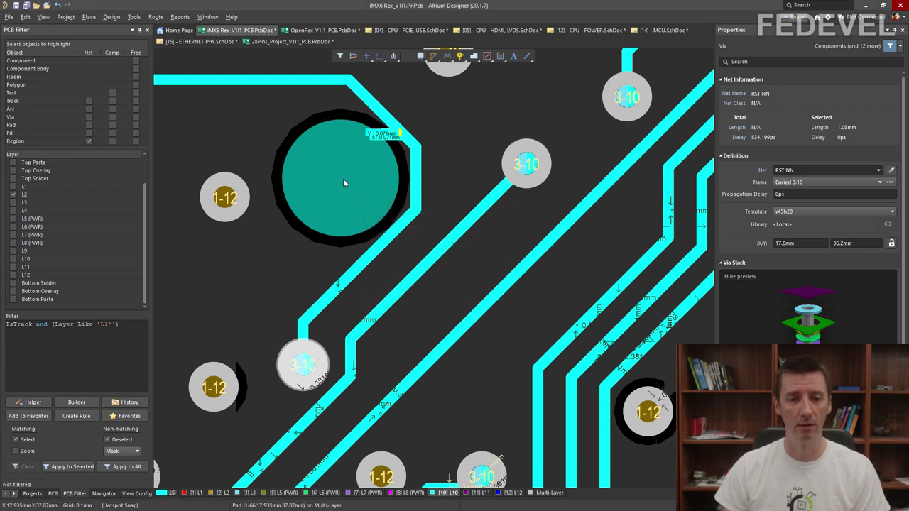
# Step: Examine the Clearance Plated Hole rule's pad-class query and minimum clearance against the measured hole, and close the rules editor
pyautogui.click(113, 17)
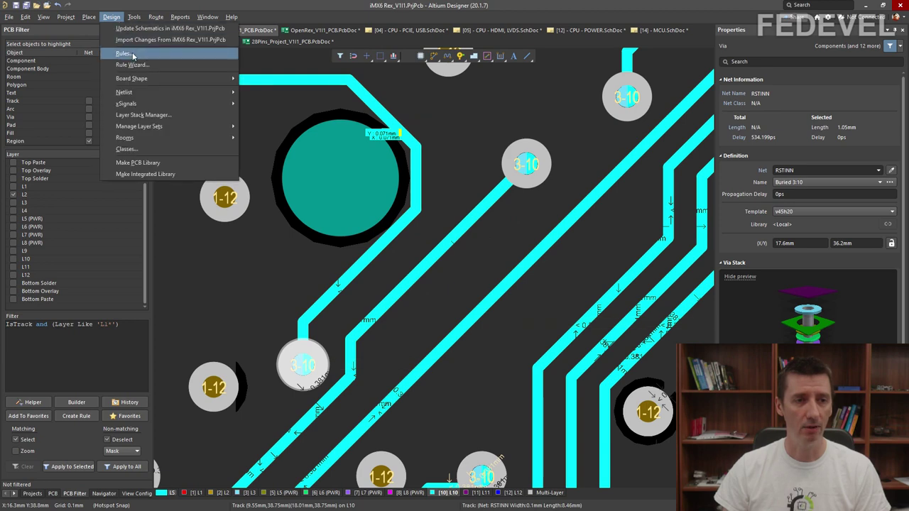
pyautogui.click(125, 54)
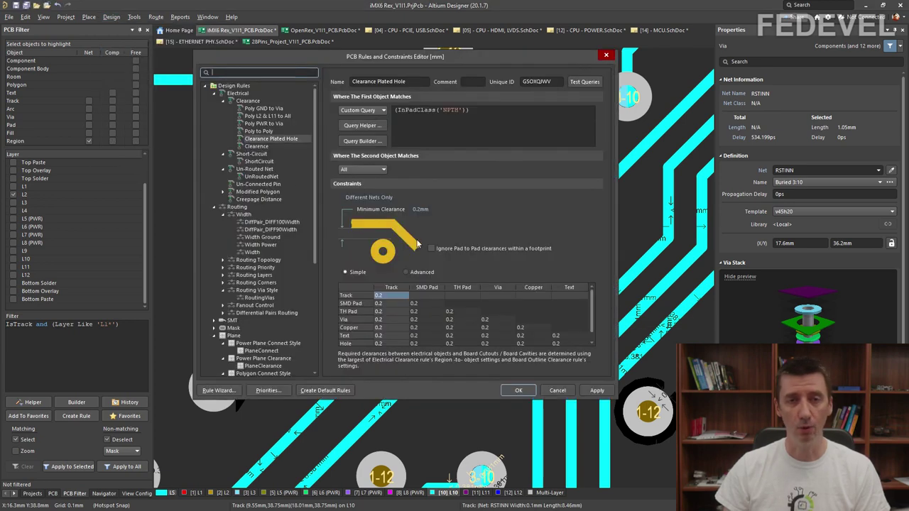
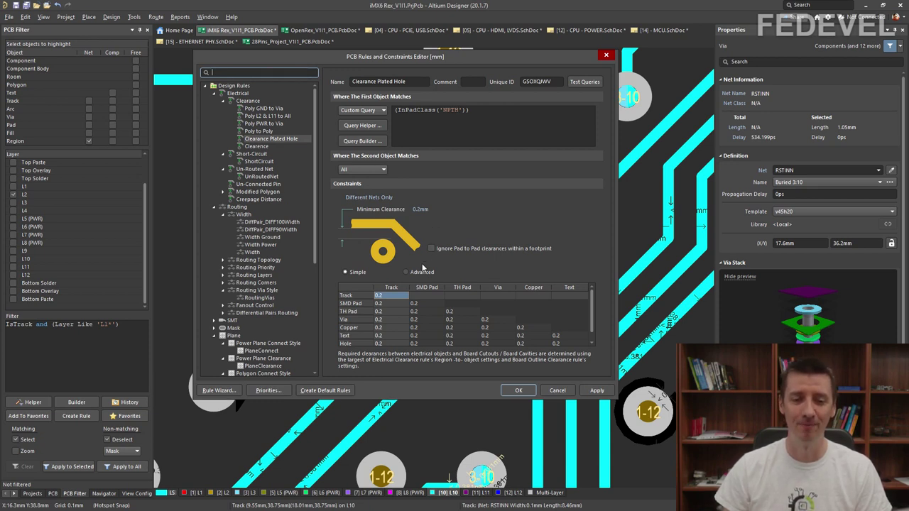
pyautogui.click(412, 110)
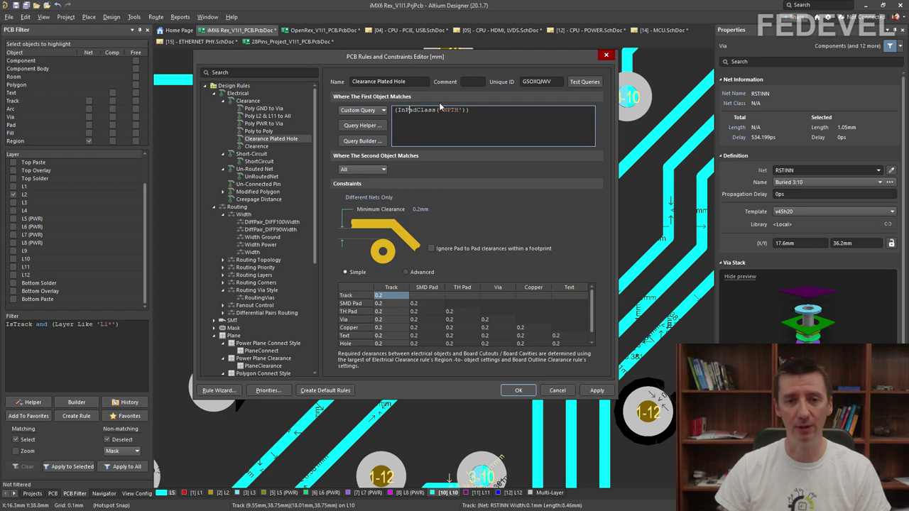
pyautogui.moveTo(410, 57); pyautogui.dragTo(408, 189)
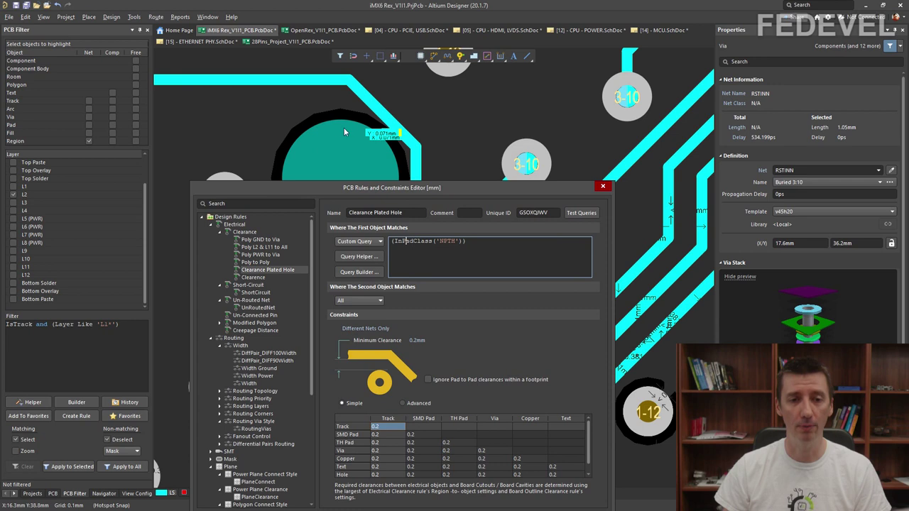
pyautogui.moveTo(398, 190); pyautogui.dragTo(387, 102)
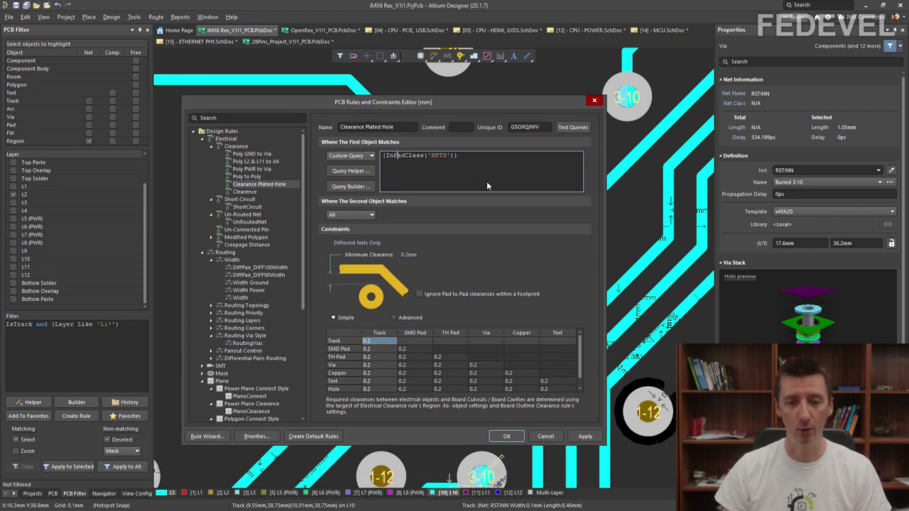
pyautogui.moveTo(405, 102); pyautogui.dragTo(401, 212)
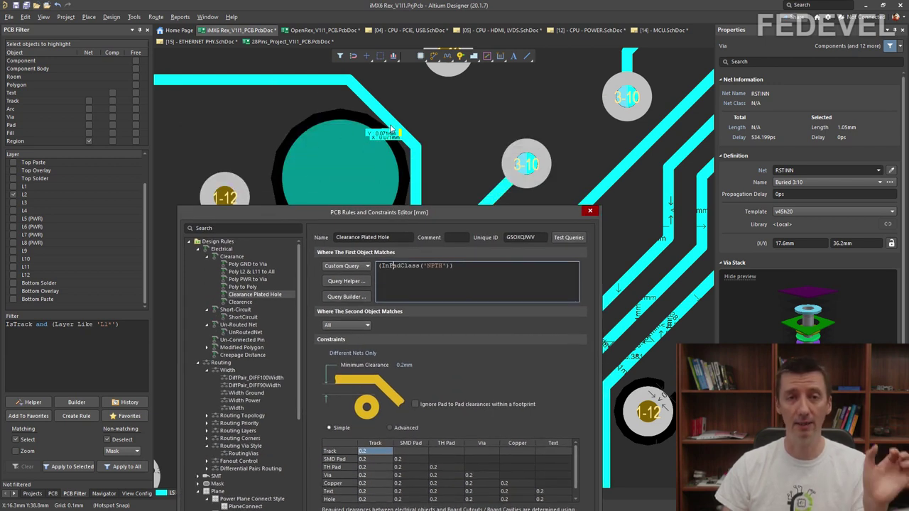
pyautogui.moveTo(403, 214); pyautogui.dragTo(396, 96)
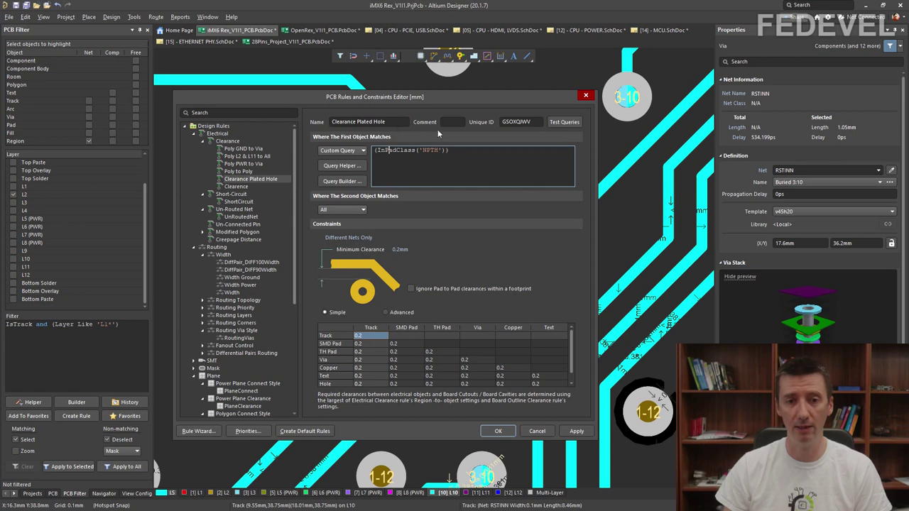
pyautogui.click(584, 96)
# Step: Switch to layer L12 and check the designators of the two 60-position connectors at opposite board edges
pyautogui.keyDown('ctrl'); pyautogui.scroll(-3, 337, 88); pyautogui.keyUp('ctrl')
pyautogui.moveTo(378, 175); pyautogui.dragTo(334, 150, button='right')
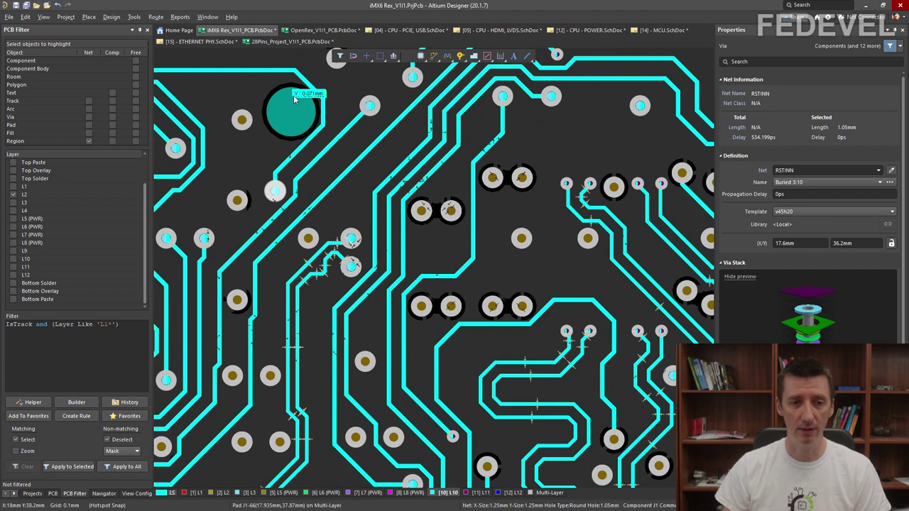
pyautogui.keyDown('ctrl'); pyautogui.scroll(-2, 294, 100); pyautogui.keyUp('ctrl')
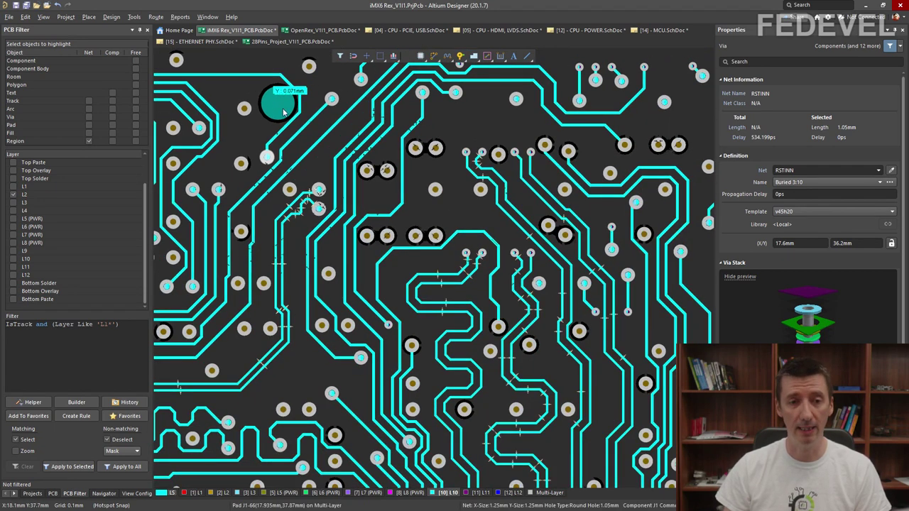
pyautogui.press('KP_Multiply')
pyautogui.press('KP_Multiply')
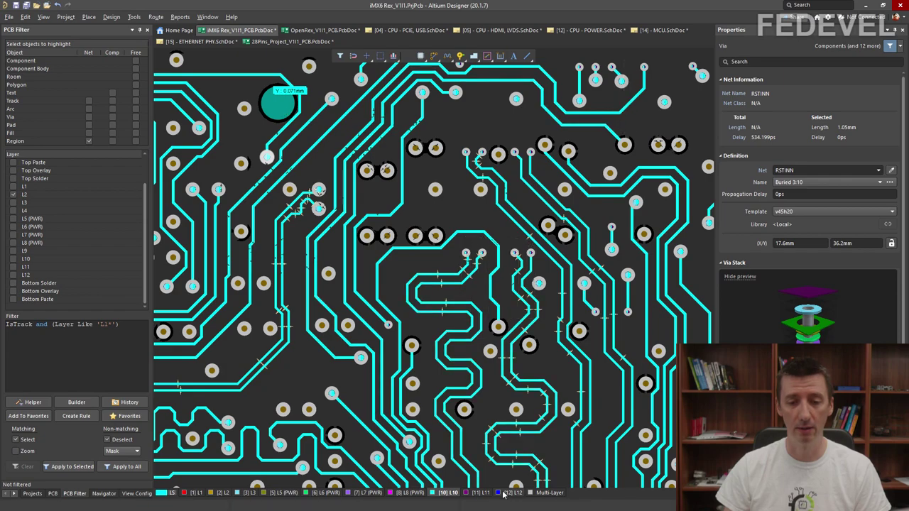
pyautogui.keyDown('ctrl'); pyautogui.scroll(-3, 353, 222); pyautogui.keyUp('ctrl')
pyautogui.moveTo(577, 204); pyautogui.dragTo(522, 179, button='right')
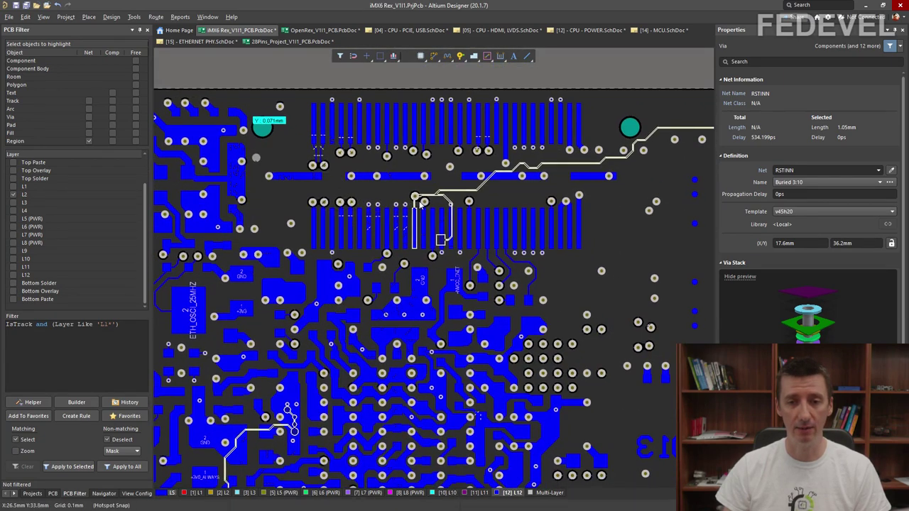
pyautogui.click(299, 153)
pyautogui.click(299, 153)
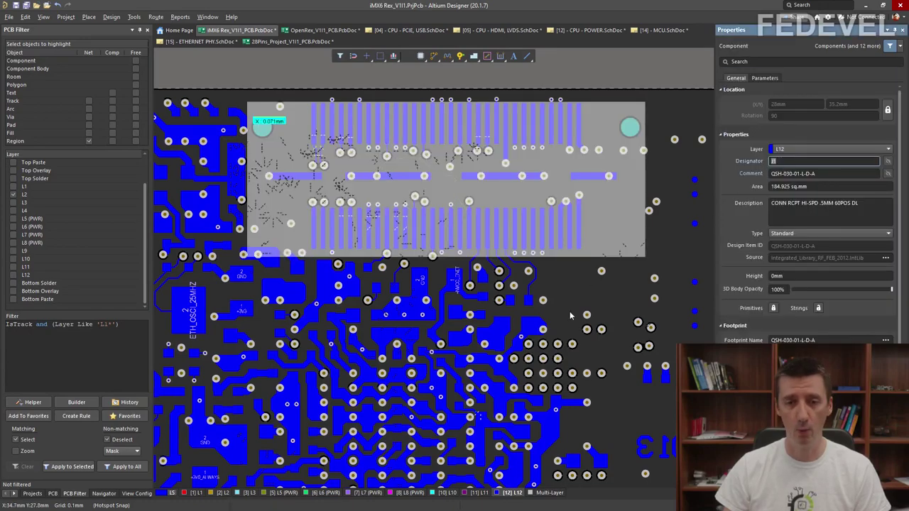
pyautogui.moveTo(574, 299); pyautogui.dragTo(516, 106, button='right')
pyautogui.keyDown('ctrl'); pyautogui.scroll(-2, 516, 106); pyautogui.keyUp('ctrl')
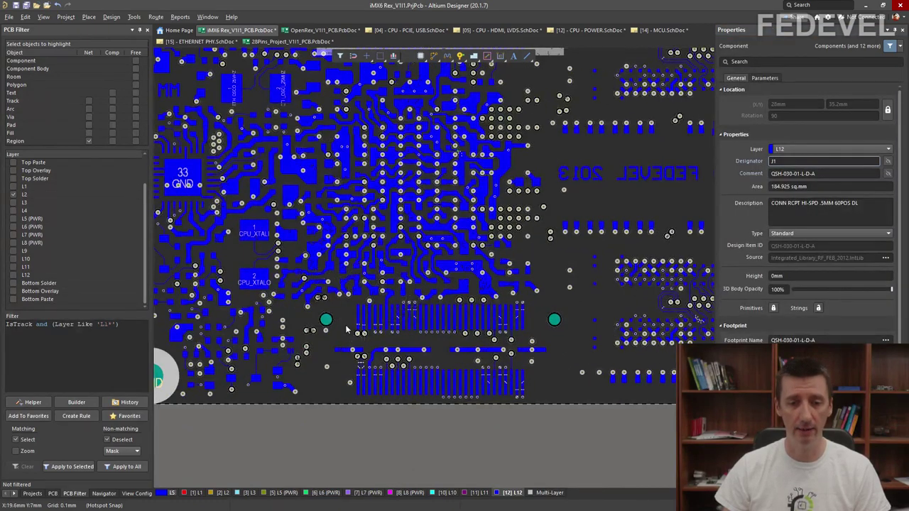
pyautogui.click(346, 329)
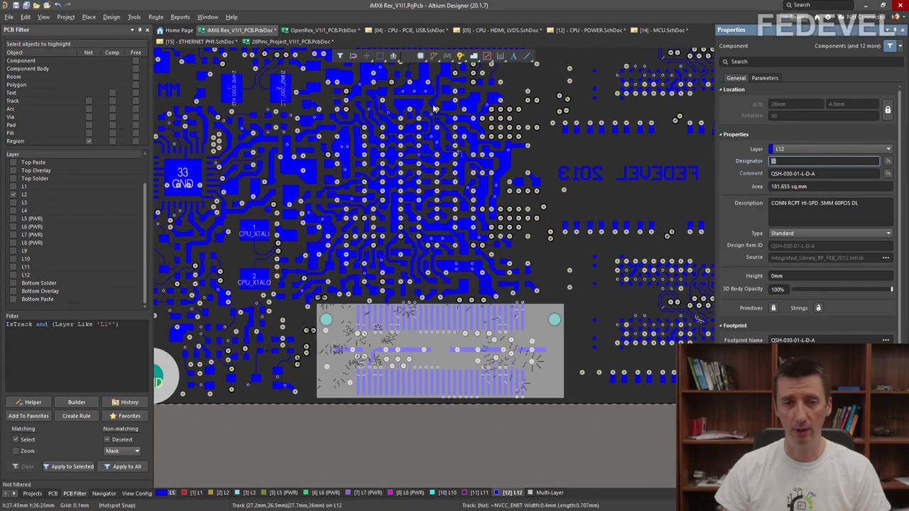
# Step: Check the pad designators of the two large mounting holes at either end of connector J1
pyautogui.scroll(3, 446, 249)
pyautogui.keyDown('ctrl'); pyautogui.scroll(4, 362, 127); pyautogui.keyUp('ctrl')
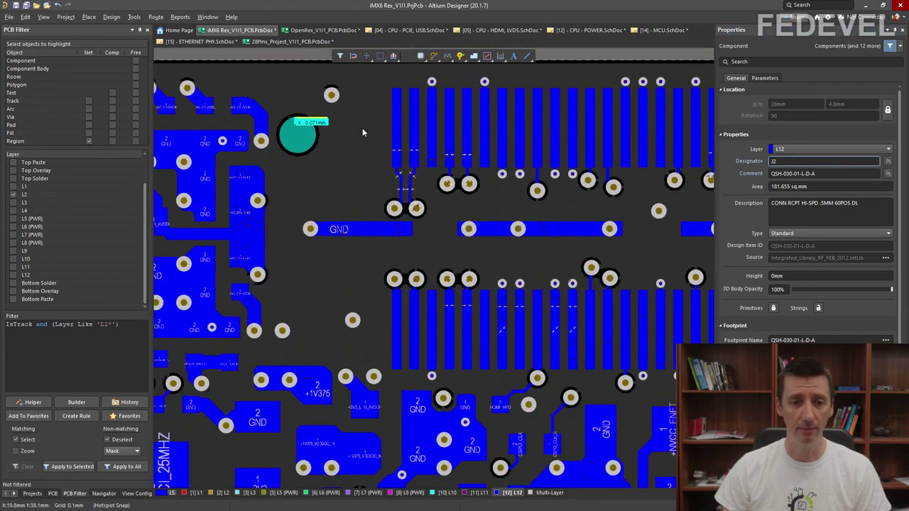
pyautogui.moveTo(310, 149); pyautogui.dragTo(310, 148, button='right')
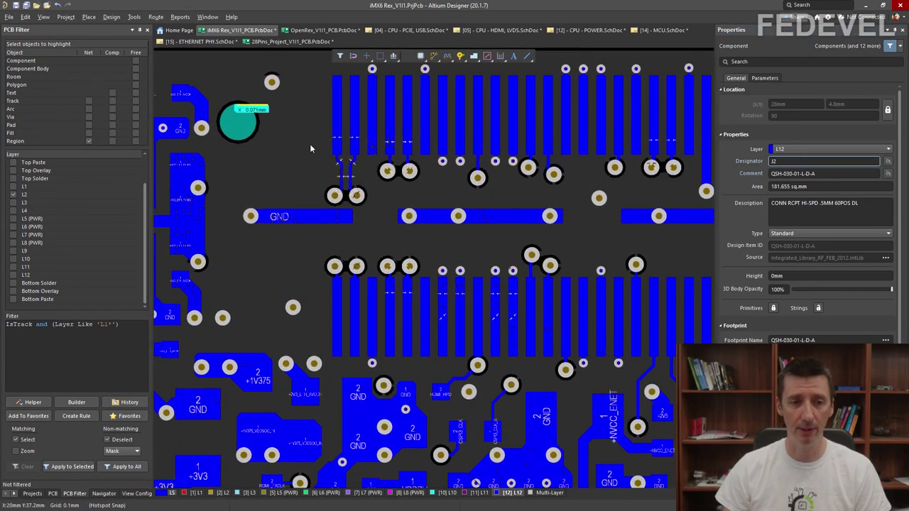
pyautogui.click(238, 122)
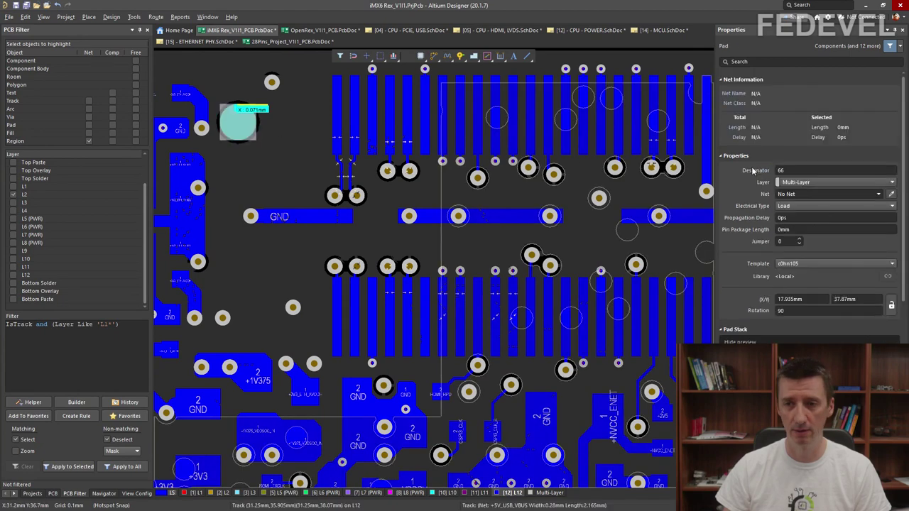
pyautogui.moveTo(710, 177); pyautogui.dragTo(593, 117, button='right')
pyautogui.click(661, 91)
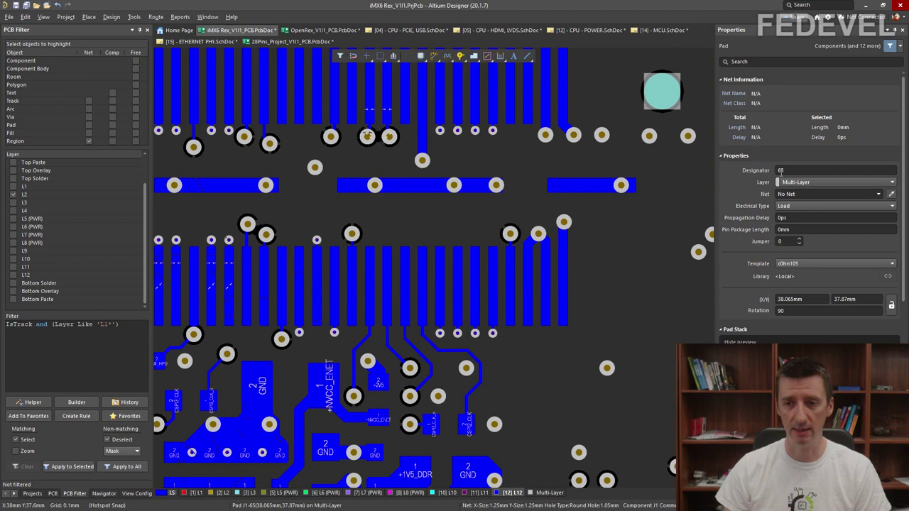
# Step: Create a new pad class named NPTH in the Object Class Explorer
pyautogui.hscroll(6, 412, 146)
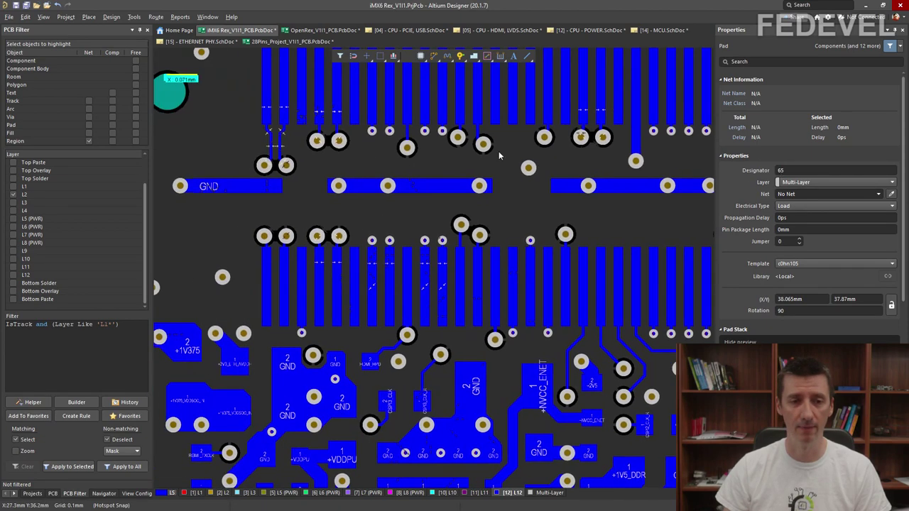
pyautogui.click(110, 18)
pyautogui.click(126, 149)
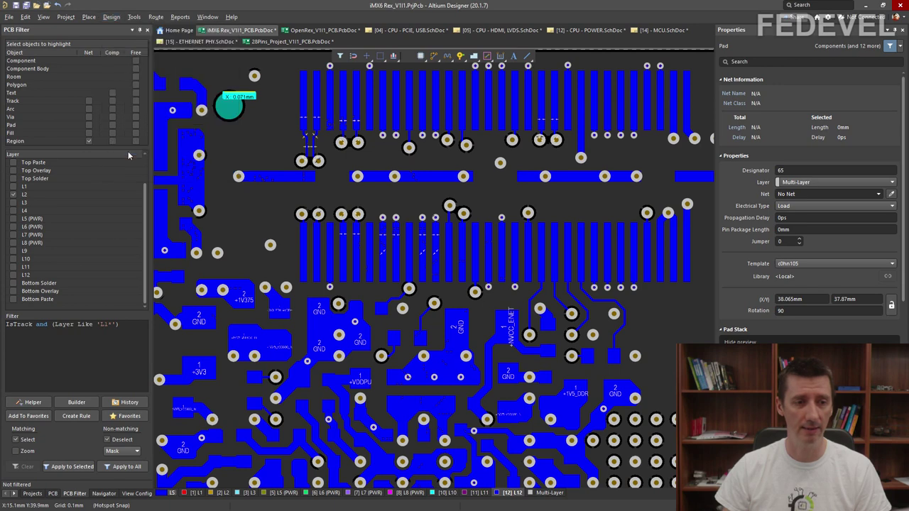
pyautogui.moveTo(349, 250); pyautogui.dragTo(359, 364)
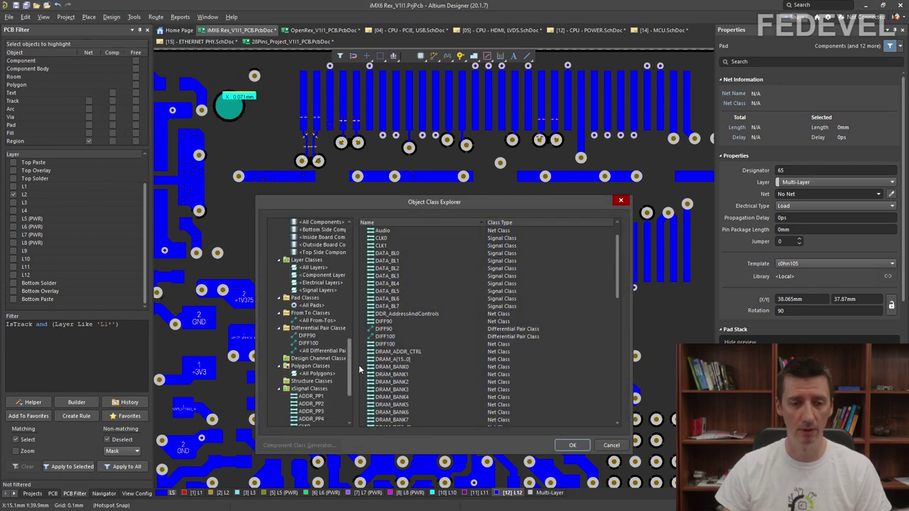
pyautogui.click(309, 298)
pyautogui.rightClick(309, 298)
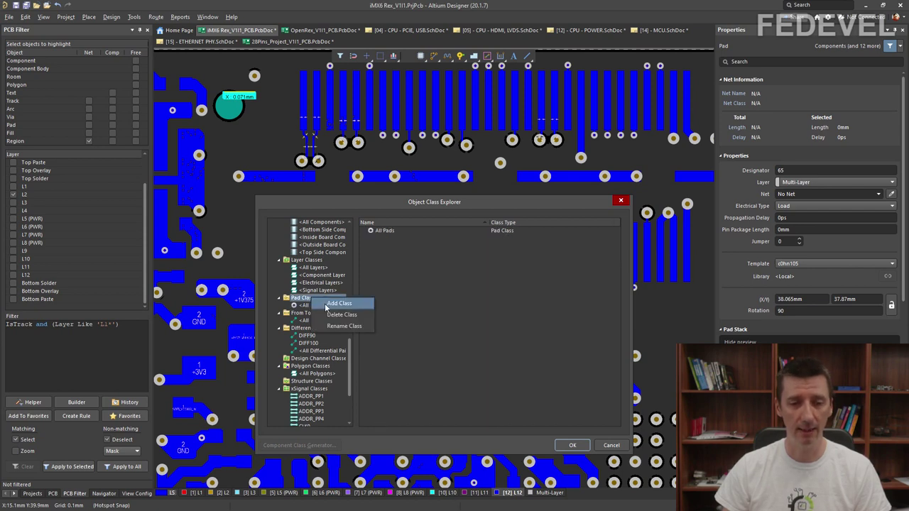
pyautogui.click(325, 306)
pyautogui.write('NPTH')
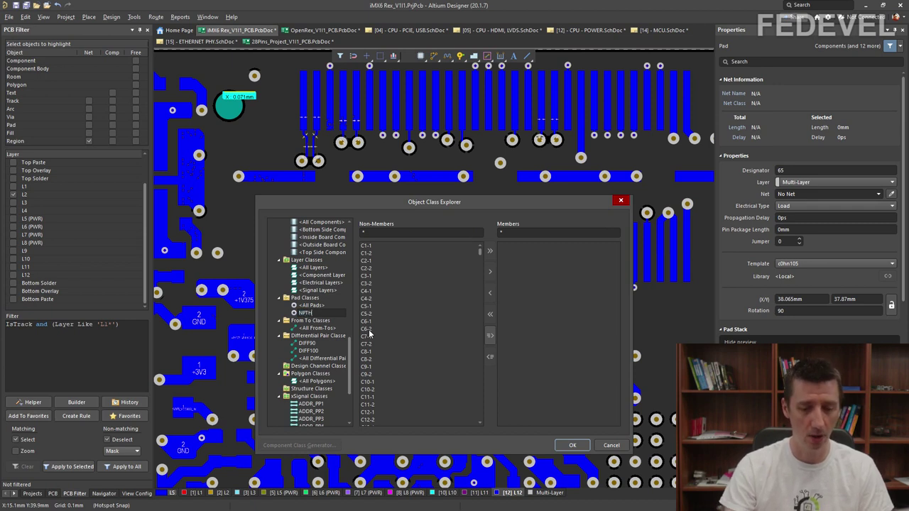
pyautogui.press('Return')
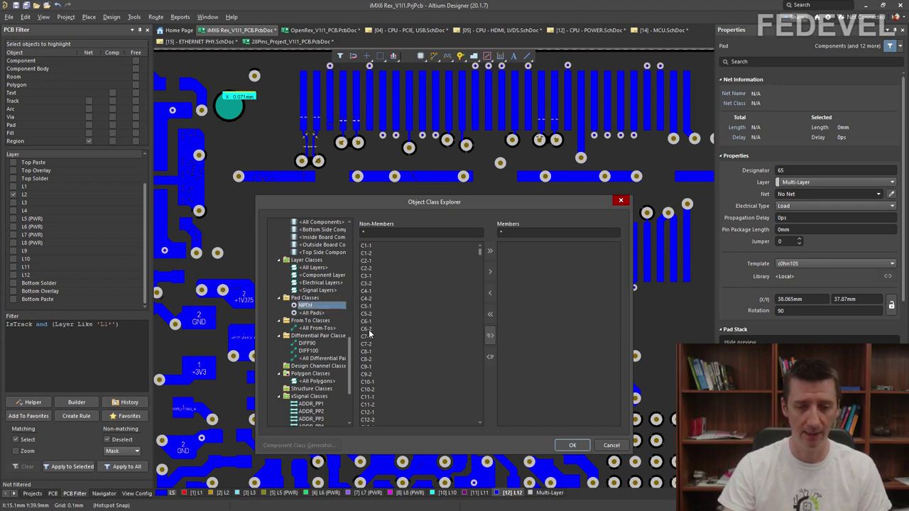
# Step: Filter the available pads by J1 and add J1-65 and J1-66 to the NPTH pad class
pyautogui.click(370, 233)
pyautogui.write('J1')
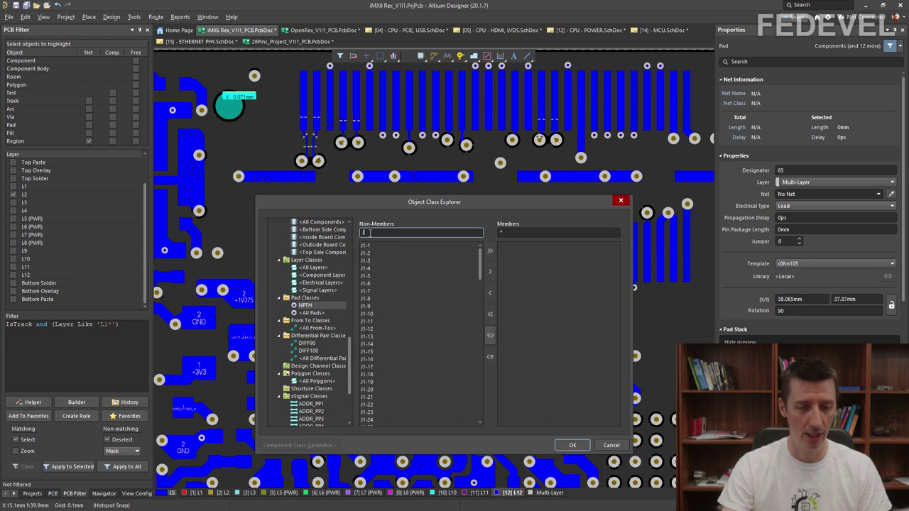
pyautogui.scroll(-14, 389, 417)
pyautogui.doubleClick(376, 413)
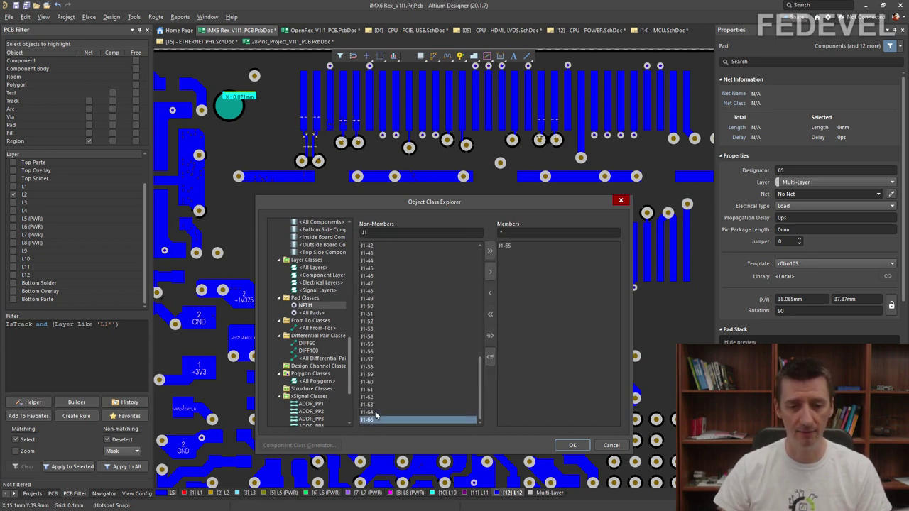
# Step: Filter the available pads by J2, add J2-65 and J2-66 to the NPTH class, and accept the classes
pyautogui.doubleClick(377, 232)
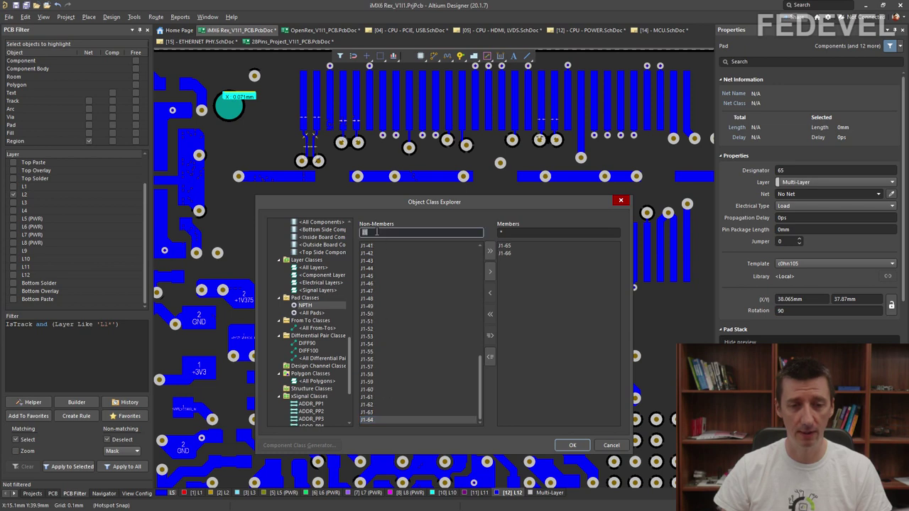
pyautogui.write('J2')
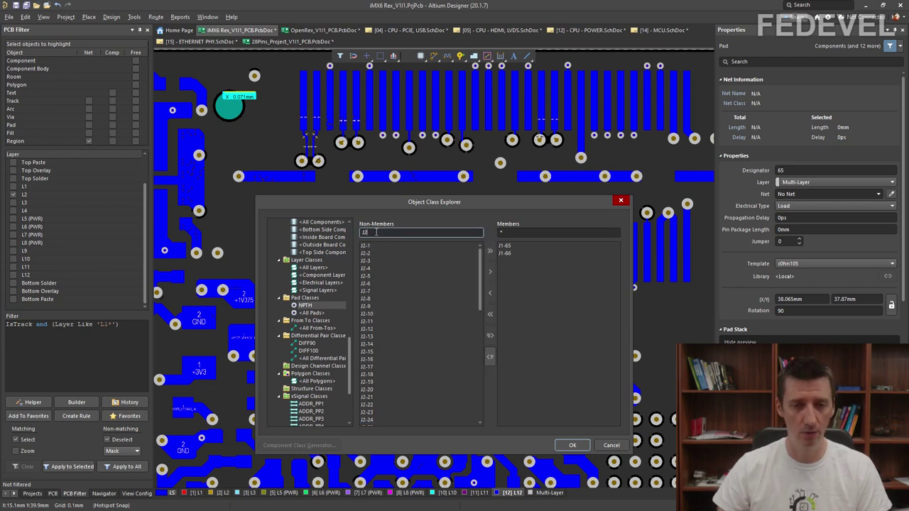
pyautogui.moveTo(480, 289); pyautogui.dragTo(482, 426)
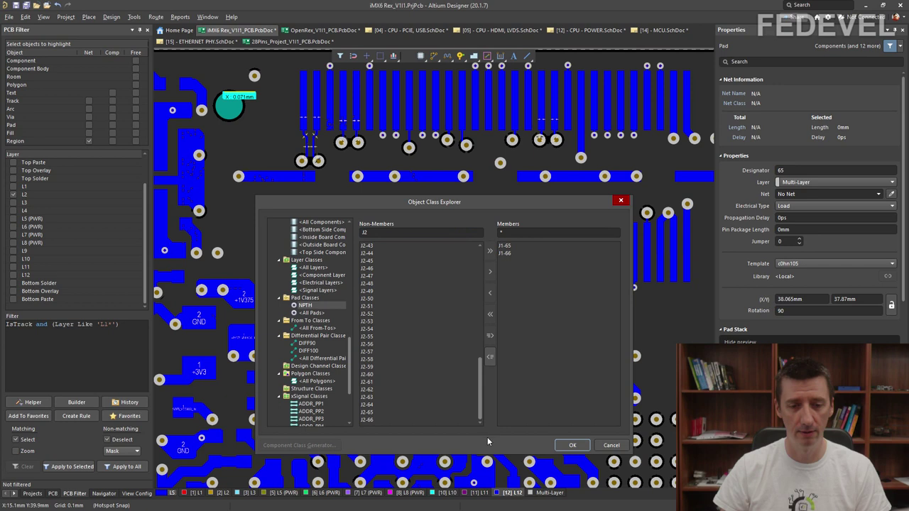
pyautogui.doubleClick(375, 414)
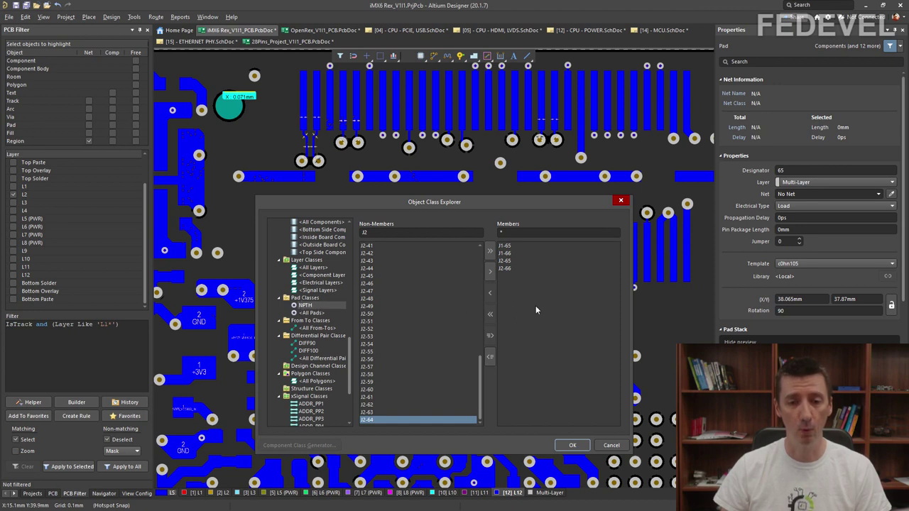
pyautogui.click(567, 445)
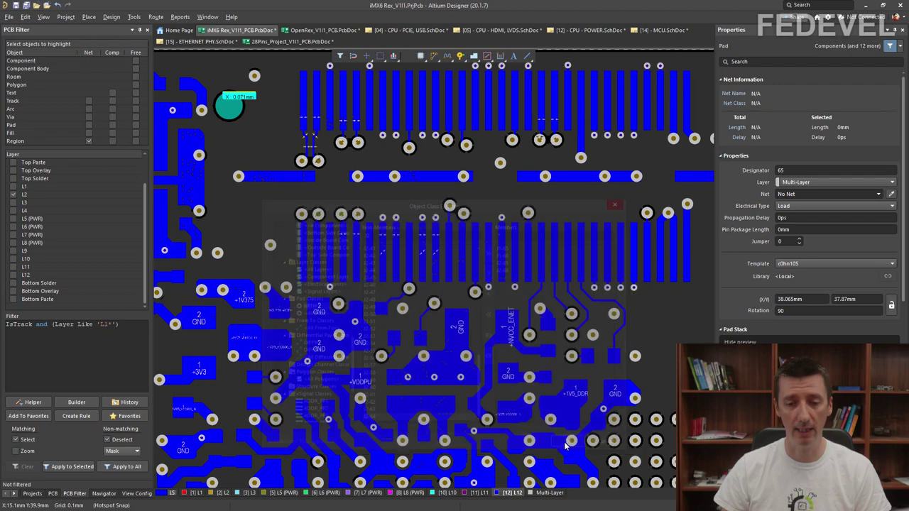
# Step: Switch to layer L10 and clear the old clearance measurement and selection at pad J1-66
pyautogui.click(446, 493)
pyautogui.keyDown('ctrl'); pyautogui.scroll(3, 350, 174); pyautogui.keyUp('ctrl')
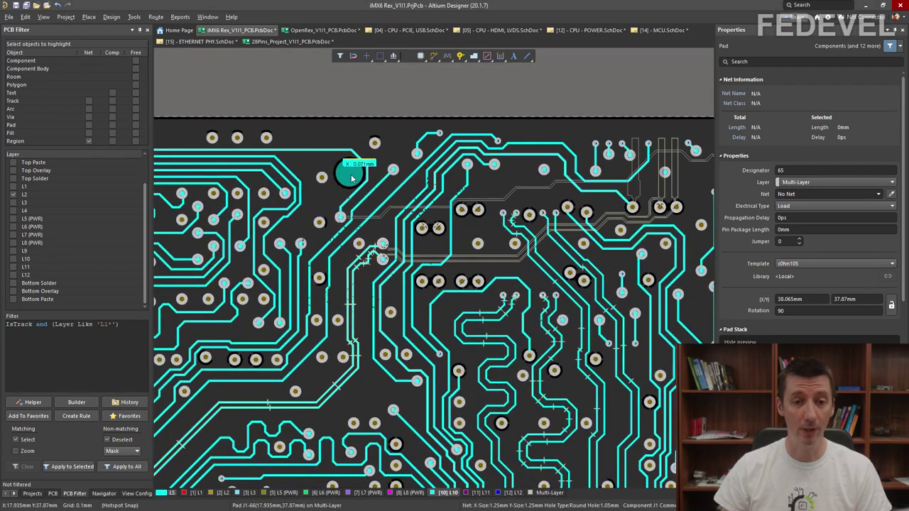
pyautogui.keyDown('ctrl'); pyautogui.scroll(2, 350, 174); pyautogui.keyUp('ctrl')
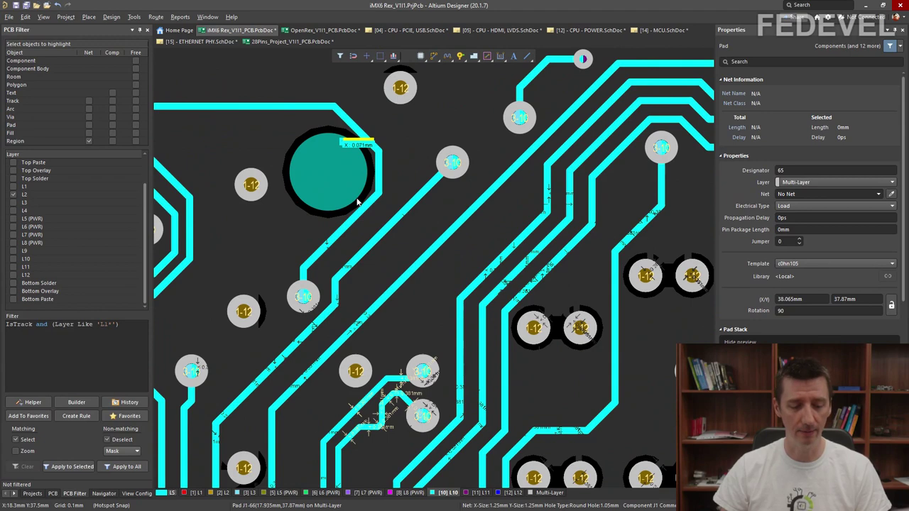
pyautogui.click(357, 202)
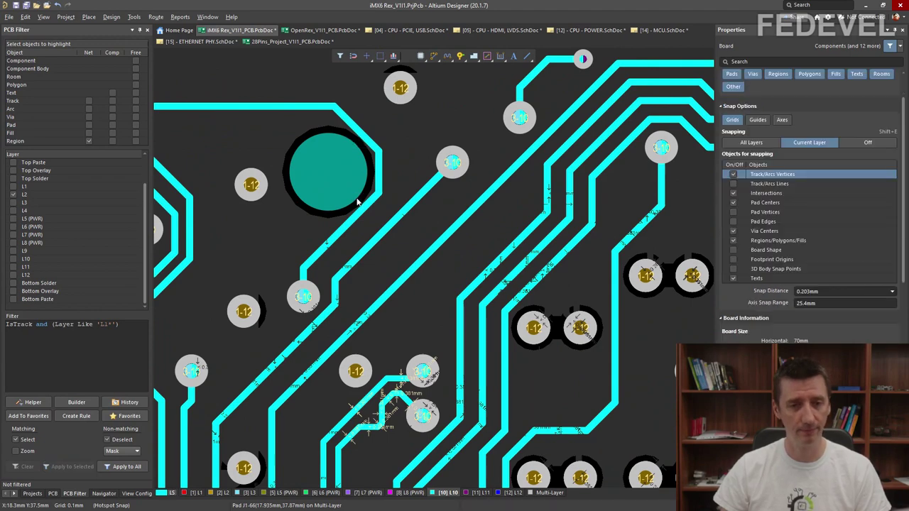
# Step: Reroute the RSTINN track on L10 around the outside of pad J1-66 to its via, with 0.1 mm width
pyautogui.click(433, 56)
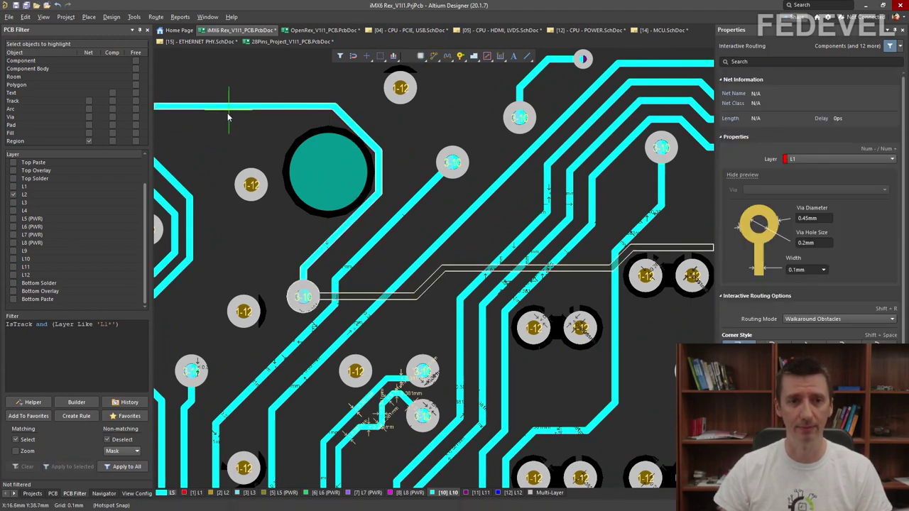
pyautogui.keyDown('ctrl'); pyautogui.scroll(2, 227, 113); pyautogui.keyUp('ctrl')
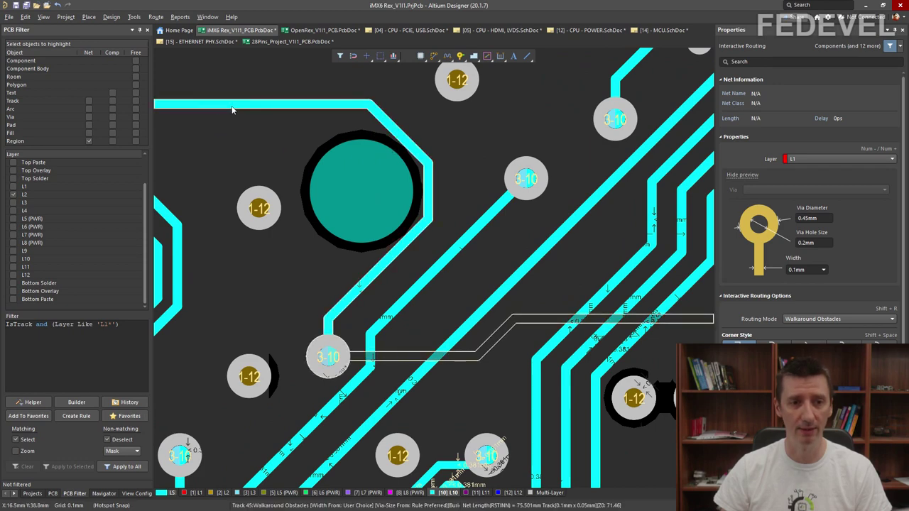
pyautogui.click(223, 105)
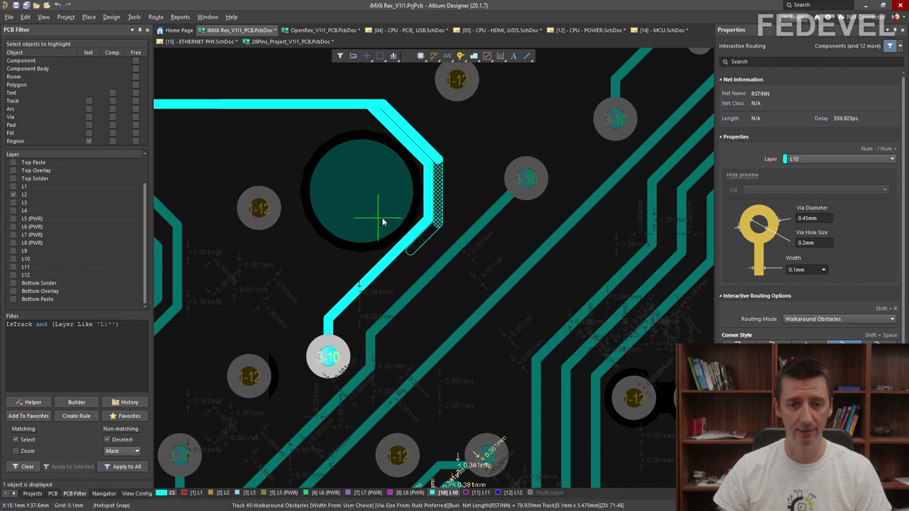
pyautogui.click(315, 286)
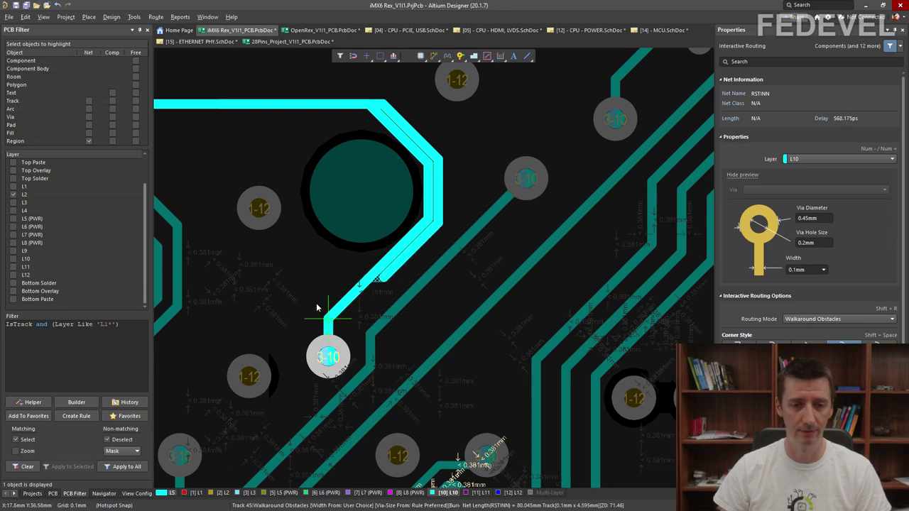
pyautogui.click(325, 342)
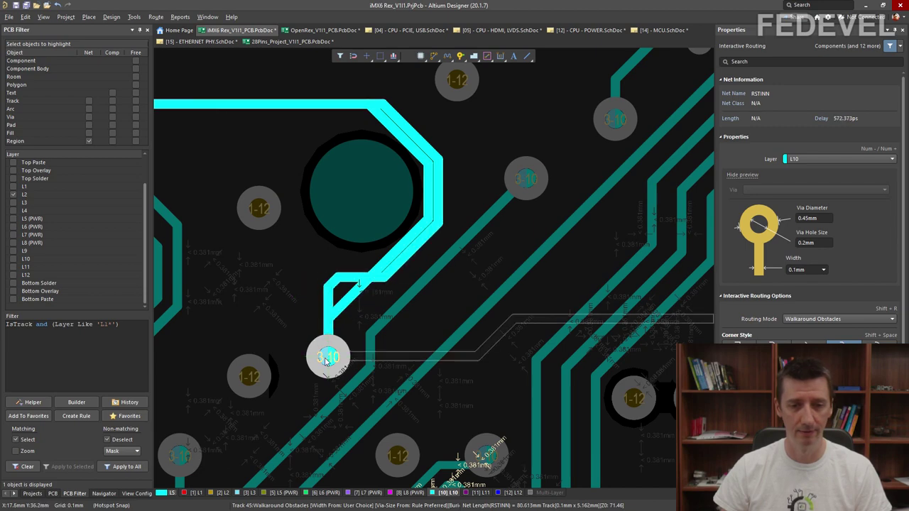
pyautogui.press('Escape')
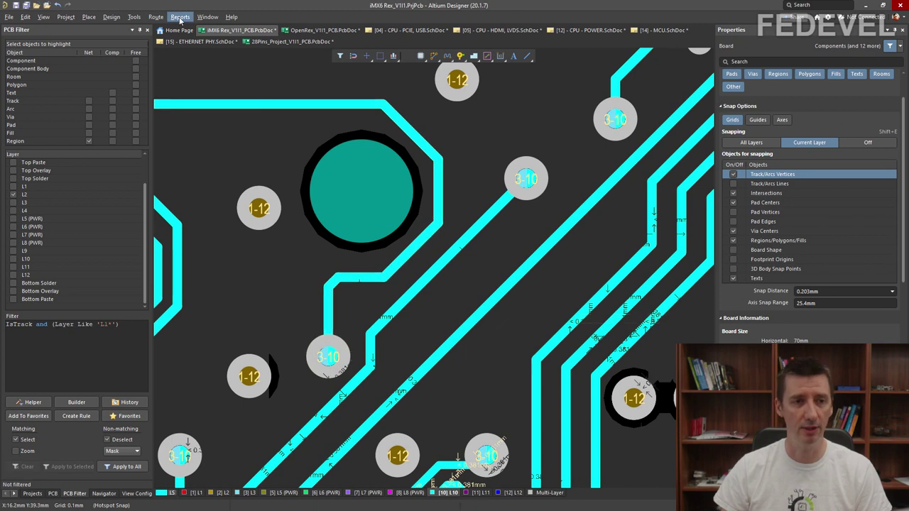
# Step: Measure the clearance between pad J1-66 and the diagonal segment of the rerouted RSTINN track
pyautogui.click(180, 16)
pyautogui.click(185, 77)
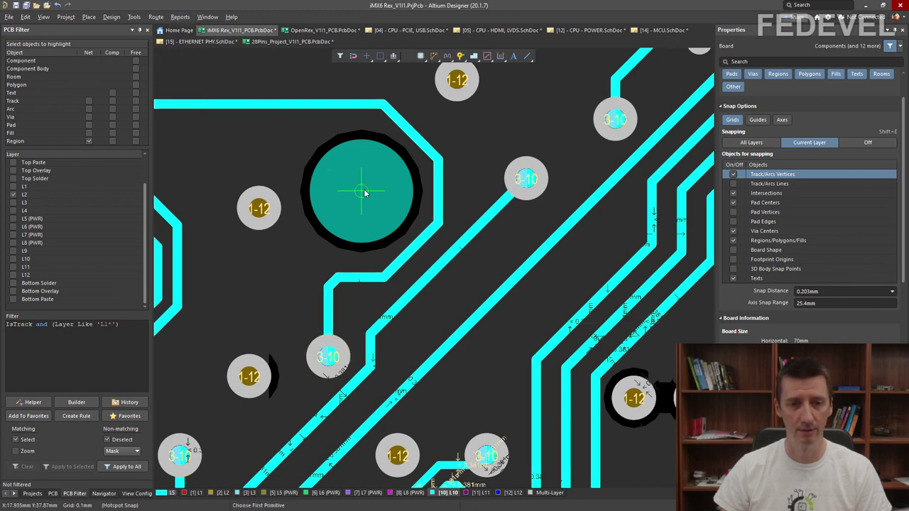
pyautogui.click(361, 189)
pyautogui.click(408, 137)
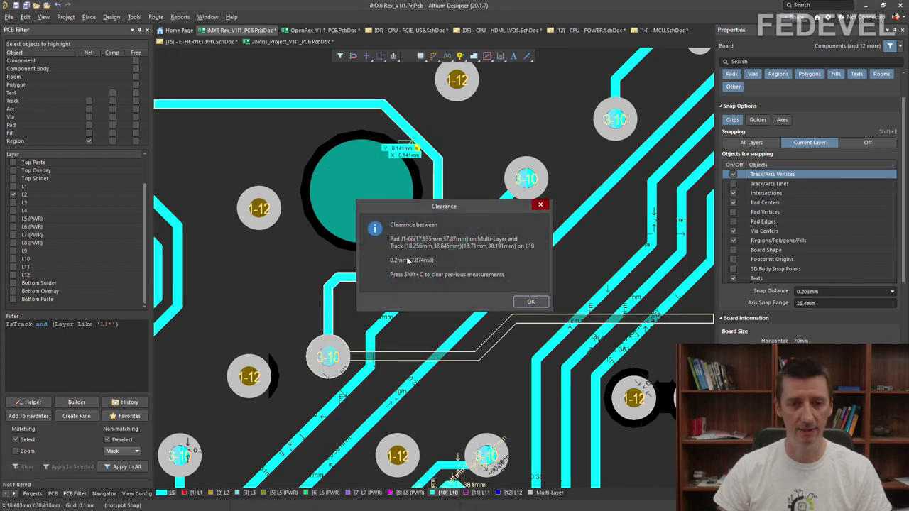
pyautogui.click(528, 302)
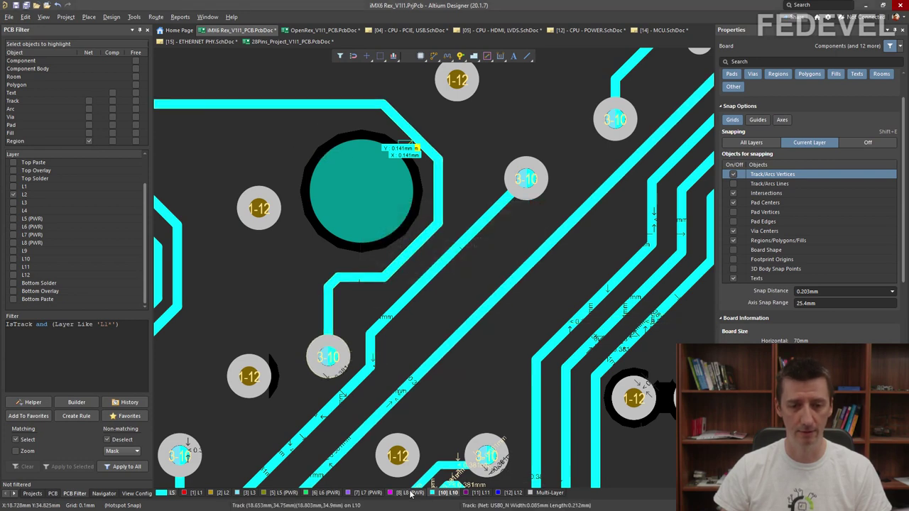
# Step: Open the design rules and compare the object matching of the Width Ground and Width Power rules
pyautogui.click(44, 16)
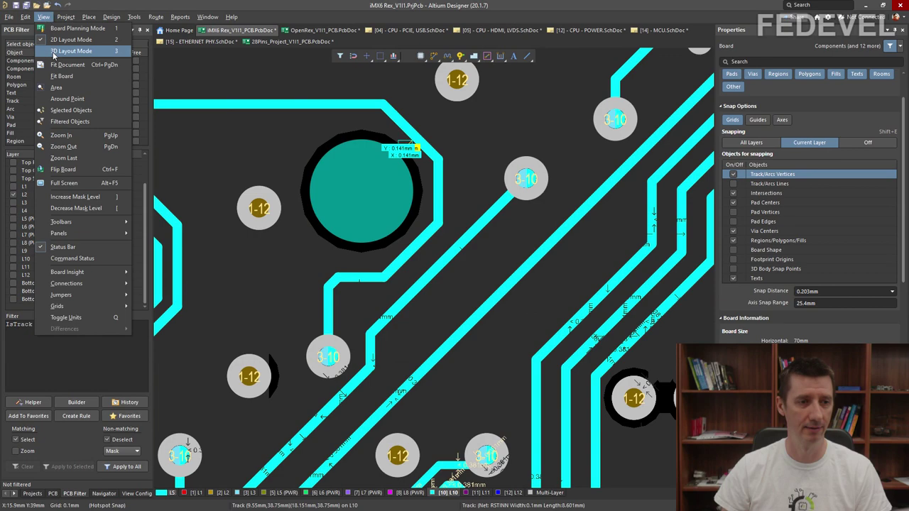
pyautogui.click(61, 76)
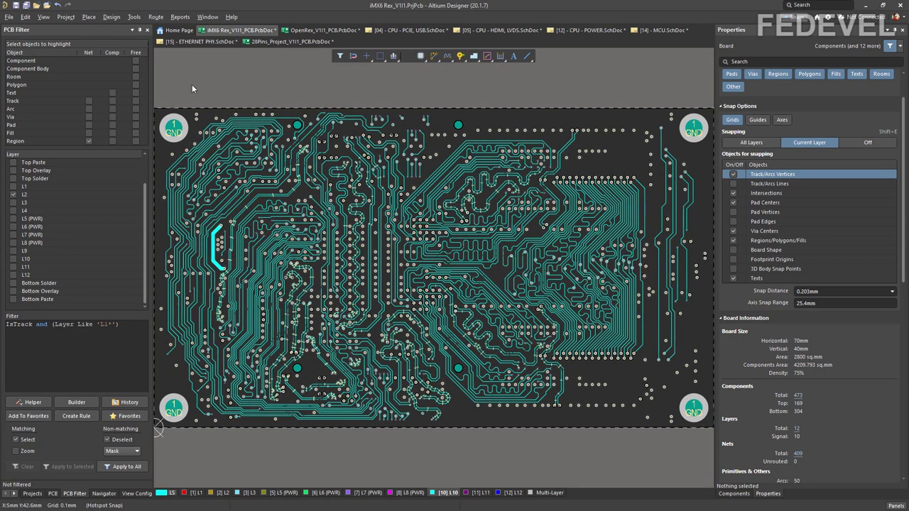
pyautogui.click(112, 17)
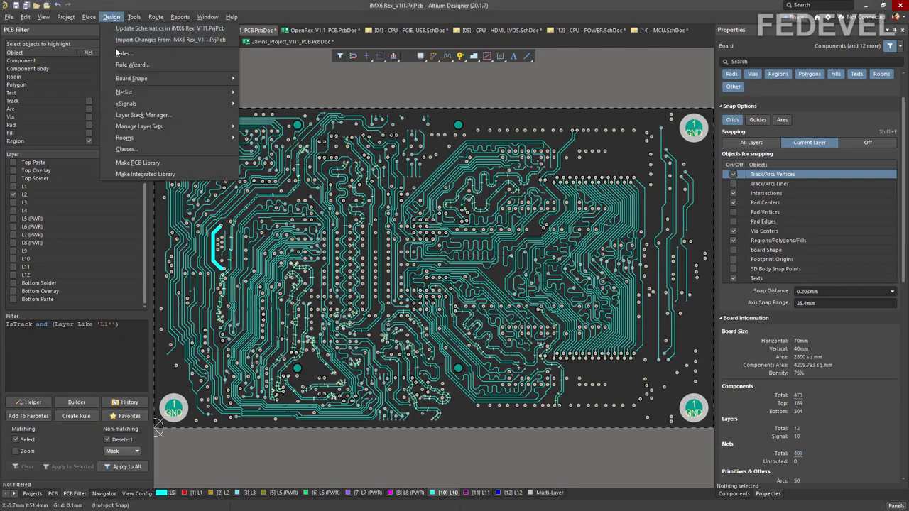
pyautogui.click(118, 52)
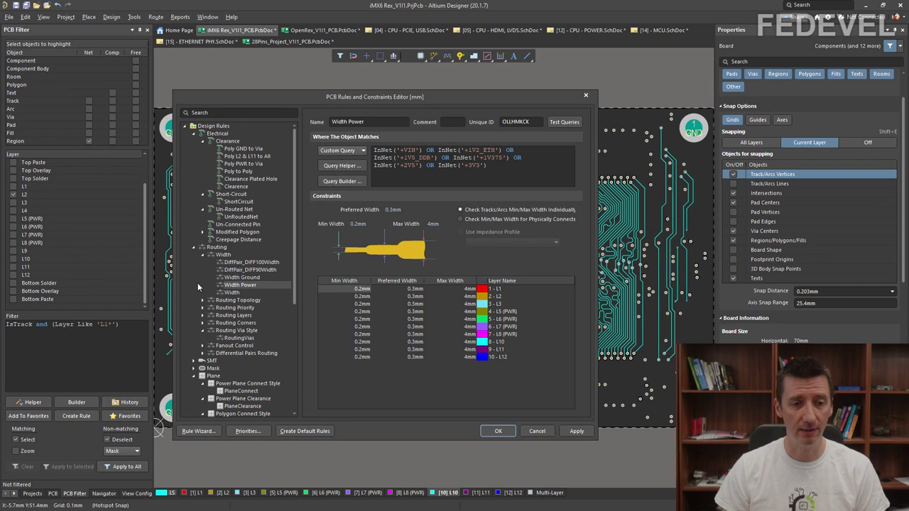
pyautogui.click(250, 278)
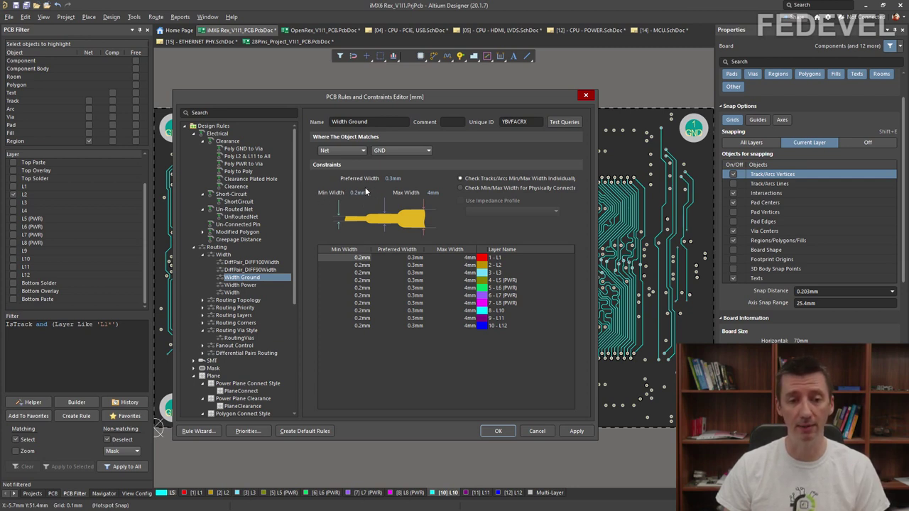
pyautogui.click(243, 285)
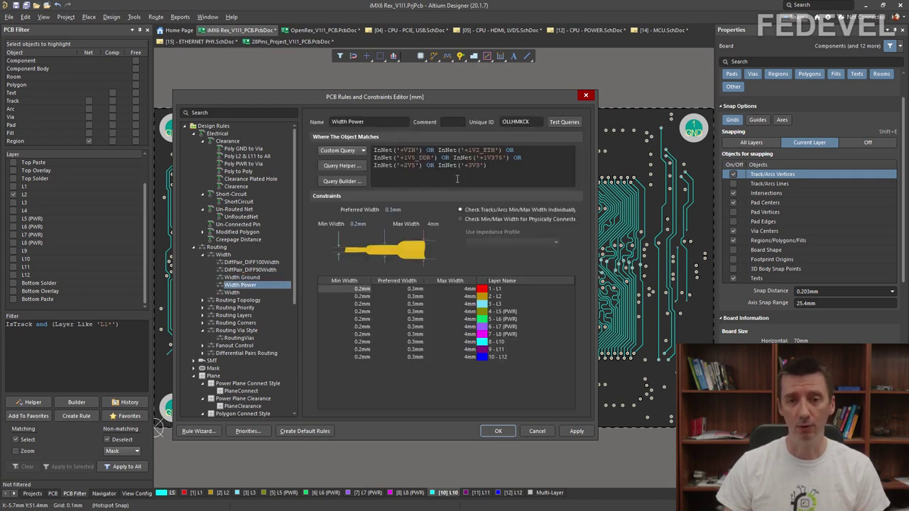
# Step: Replace the Width Power rule's custom query with (Net Like ('+*')) and accept the rules
pyautogui.moveTo(494, 165); pyautogui.dragTo(380, 133)
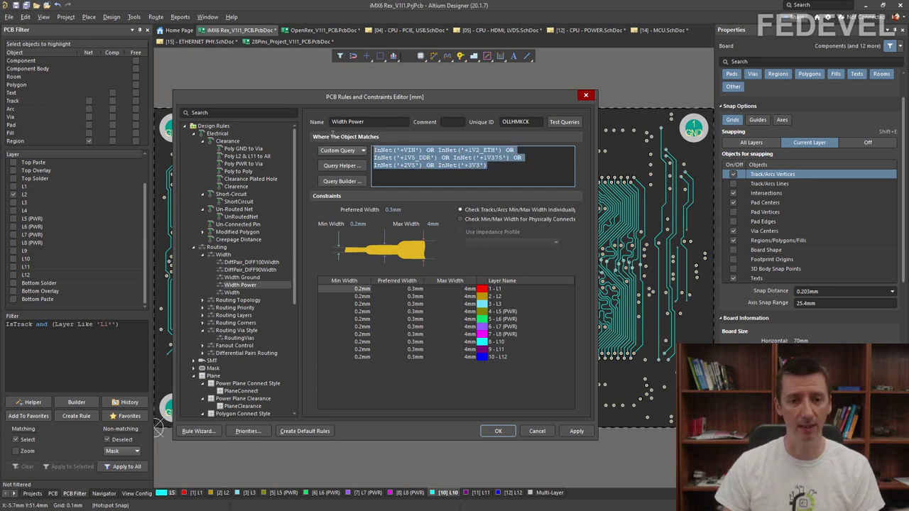
pyautogui.write("(Net Like ('+*'))")
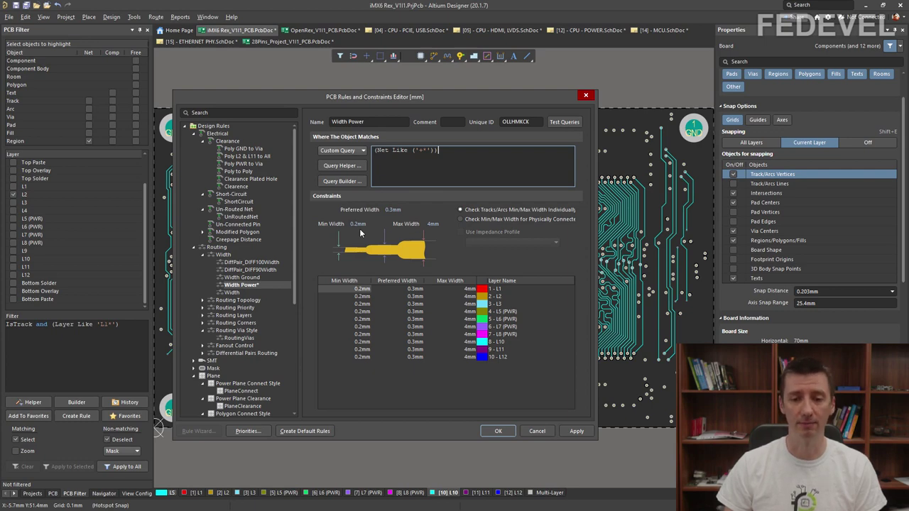
pyautogui.click(497, 430)
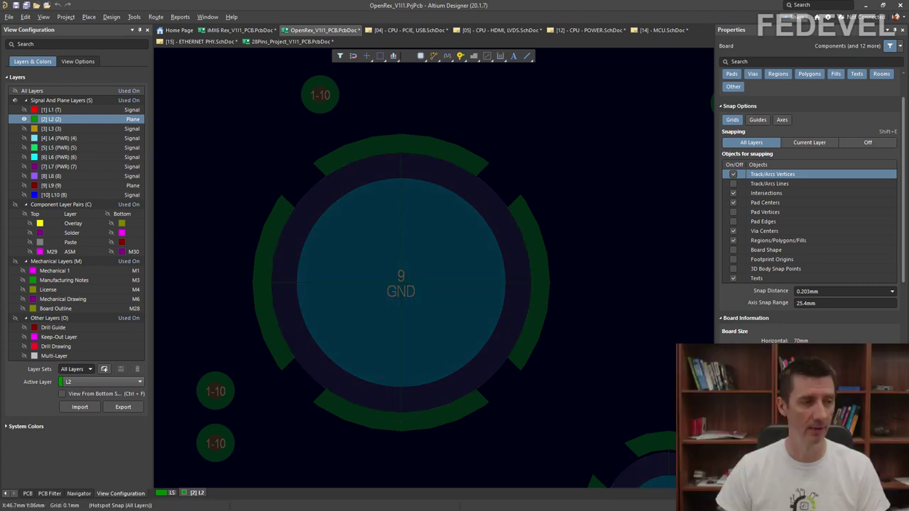
# Step: Examine how the GND connector pads, vias and mounting hole connect to plane layer L2 on the OpenRex board
pyautogui.keyDown('ctrl'); pyautogui.scroll(-5, 432, 239); pyautogui.keyUp('ctrl')
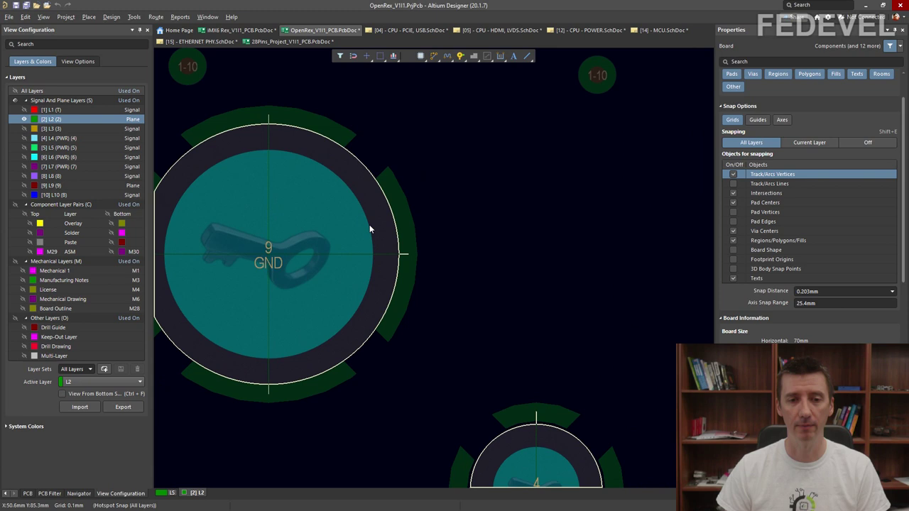
pyautogui.moveTo(385, 232); pyautogui.dragTo(339, 218, button='right')
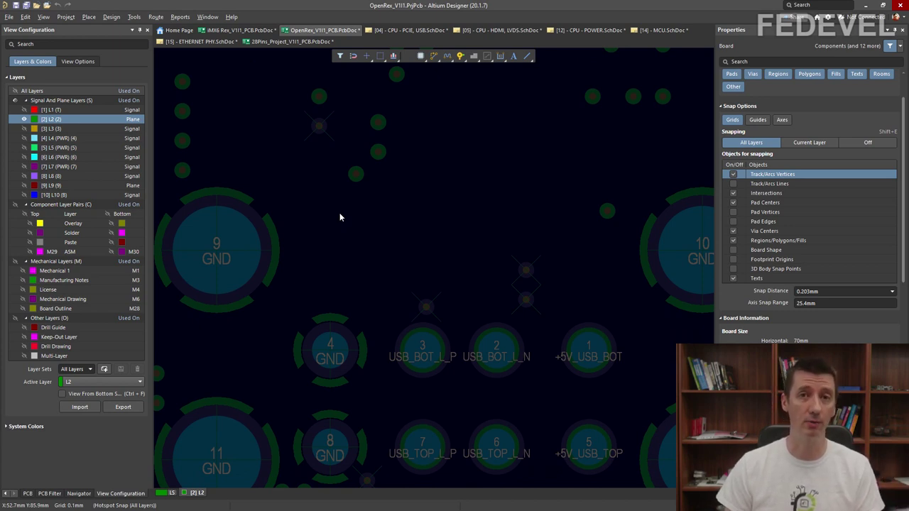
pyautogui.moveTo(475, 272); pyautogui.dragTo(418, 200, button='right')
pyautogui.keyDown('ctrl'); pyautogui.scroll(5, 419, 200); pyautogui.keyUp('ctrl')
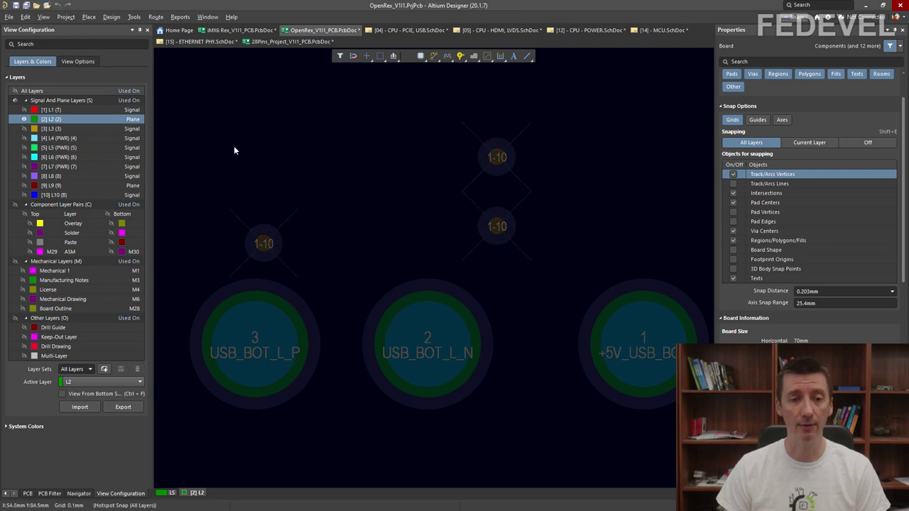
pyautogui.keyDown('ctrl'); pyautogui.scroll(-4, 259, 126); pyautogui.keyUp('ctrl')
pyautogui.keyDown('ctrl'); pyautogui.scroll(4, 313, 211); pyautogui.keyUp('ctrl')
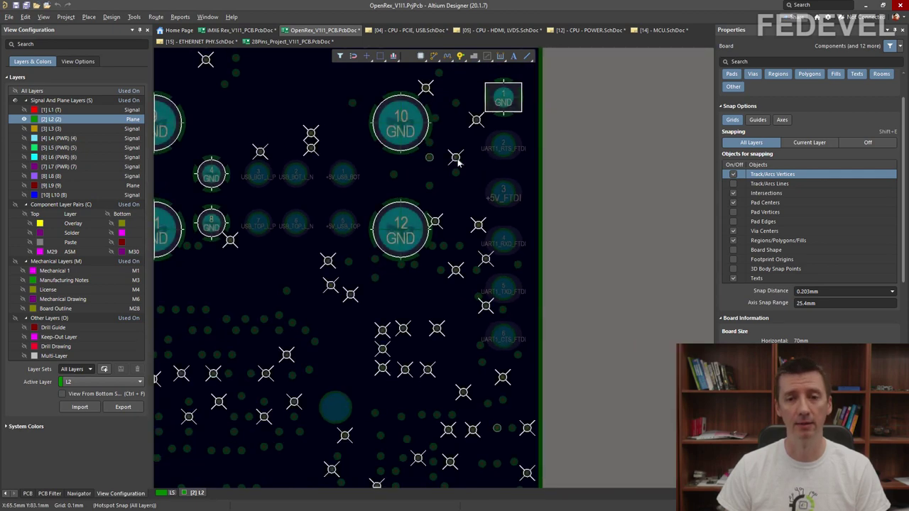
pyautogui.keyDown('ctrl'); pyautogui.scroll(4, 362, 140); pyautogui.keyUp('ctrl')
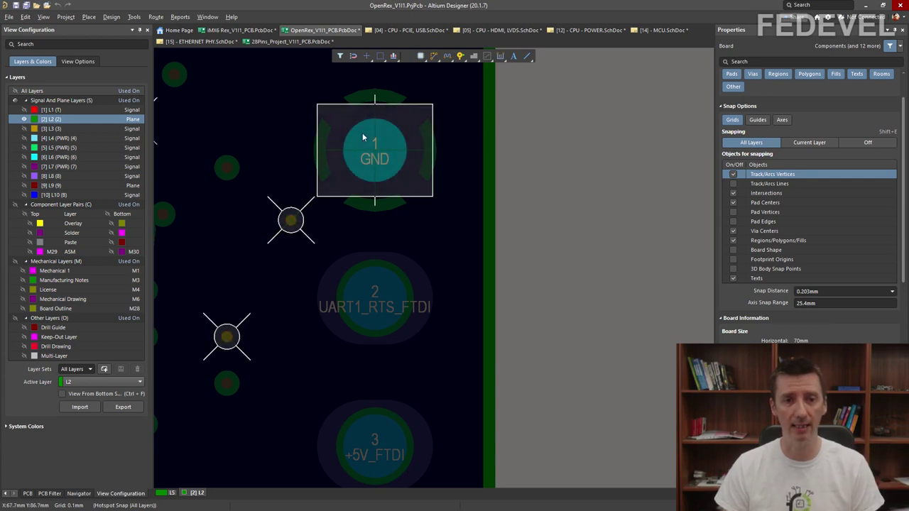
pyautogui.keyDown('ctrl'); pyautogui.scroll(-2, 509, 169); pyautogui.keyUp('ctrl')
pyautogui.scroll(2, 390, 276)
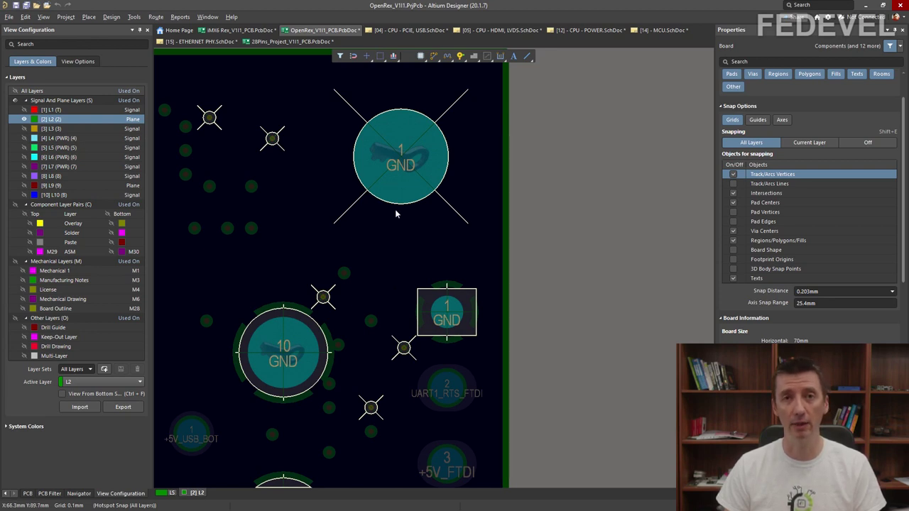
# Step: Open the design rules and compare the object matching and connect styles of the PlaneConnect, GND to PAD and GND to MH rules
pyautogui.click(111, 17)
pyautogui.click(126, 58)
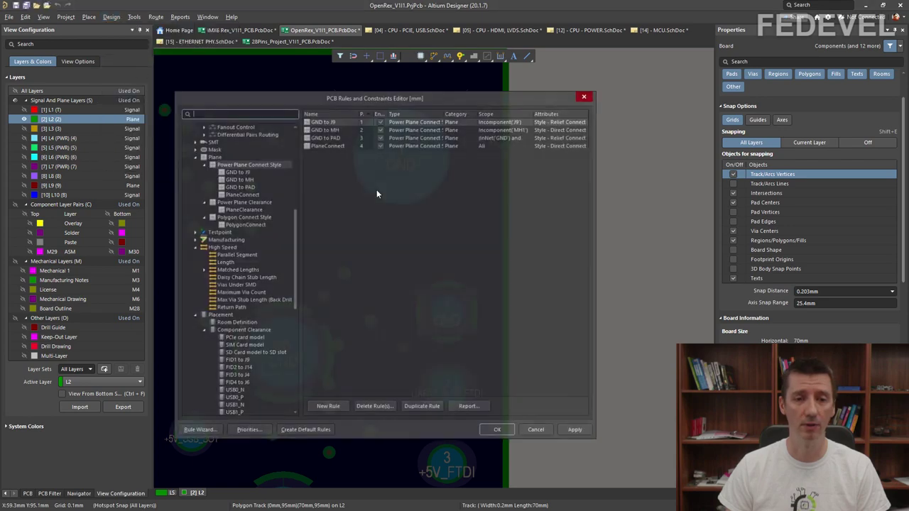
pyautogui.click(241, 193)
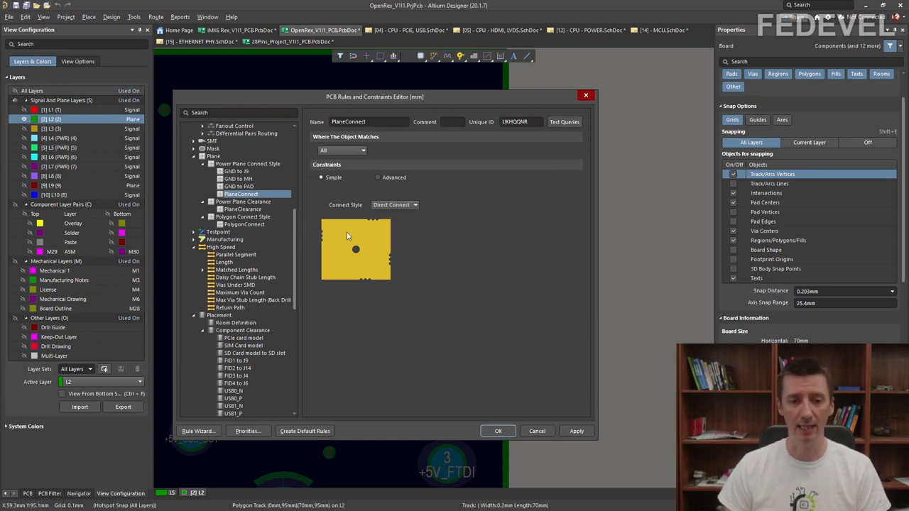
pyautogui.click(250, 187)
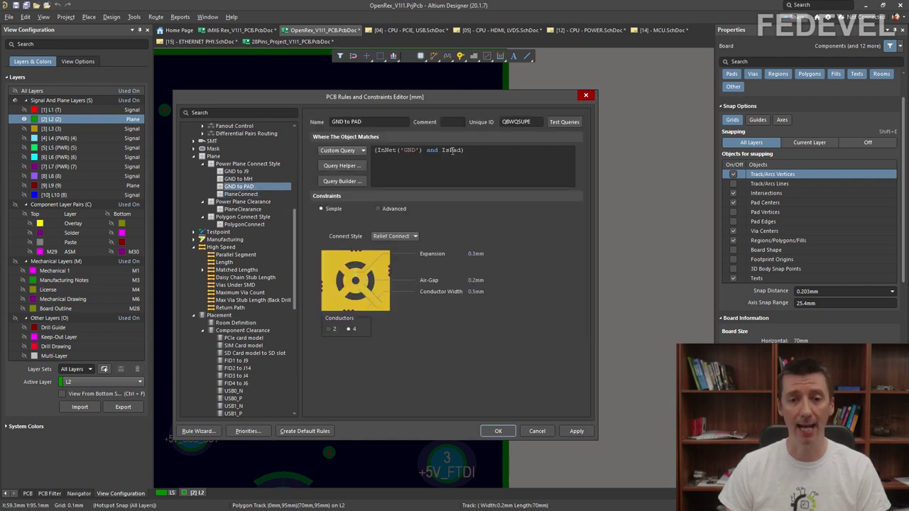
pyautogui.doubleClick(452, 151)
pyautogui.doubleClick(410, 150)
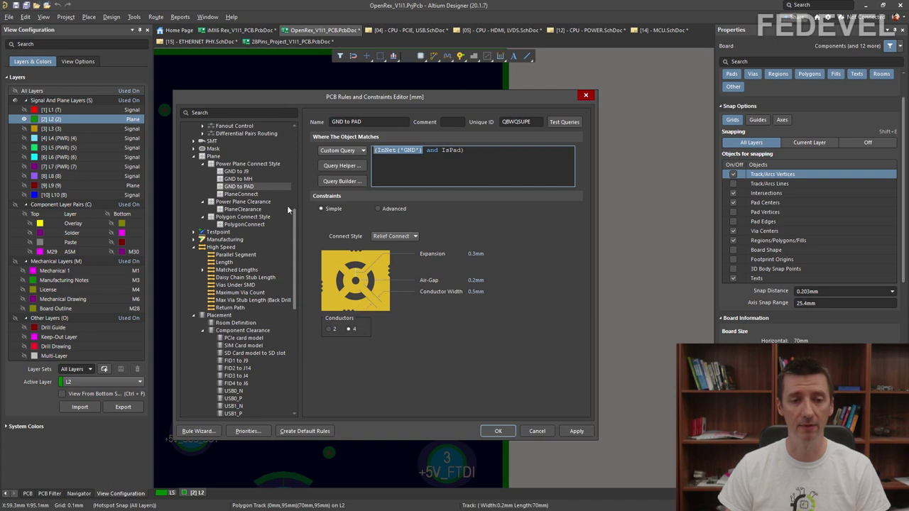
pyautogui.click(250, 179)
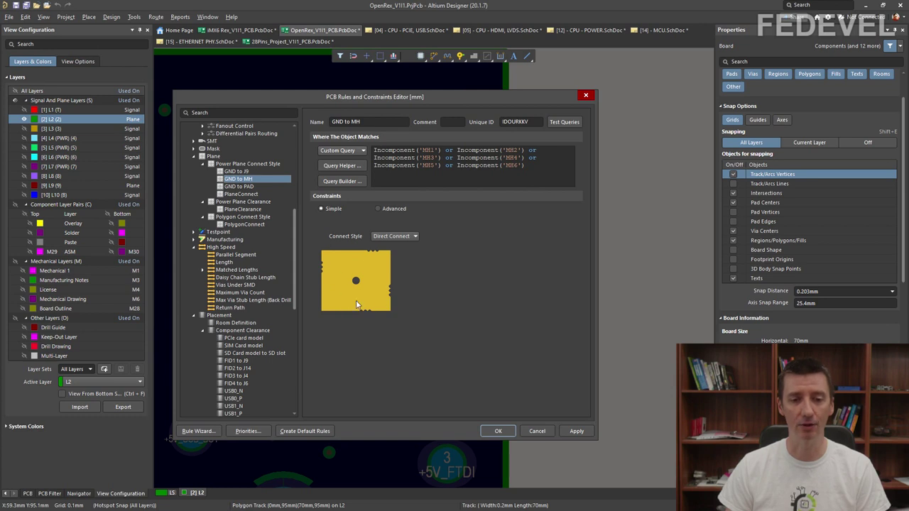
pyautogui.click(243, 164)
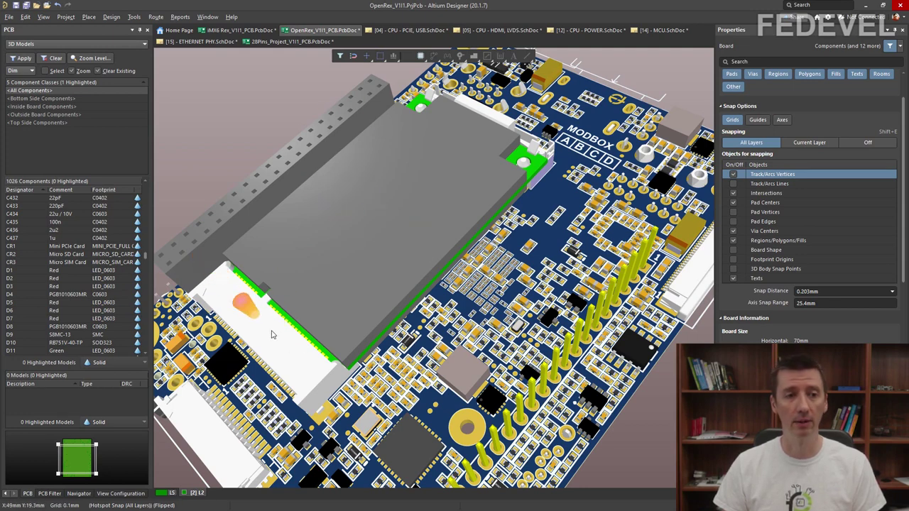
# Step: Open the PCIe card model component clearance rule and compare its matched components with the 3D card and connector models on the board
pyautogui.click(108, 17)
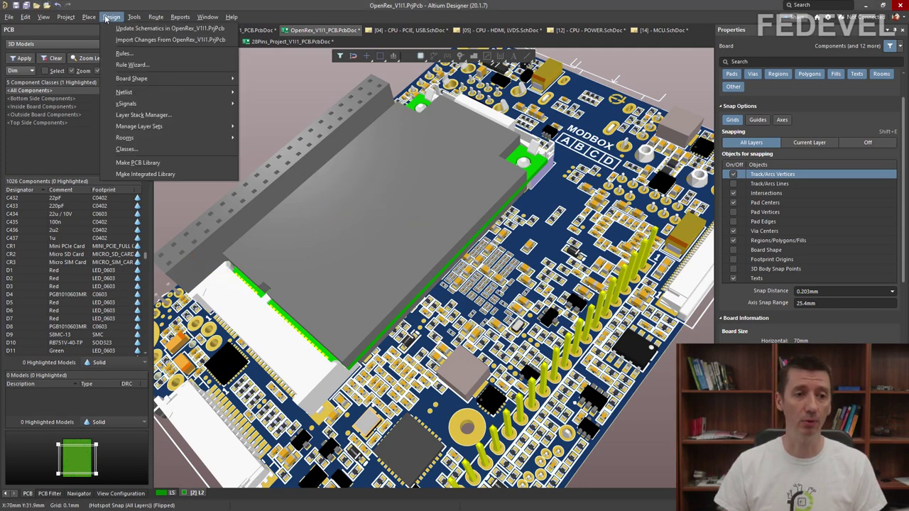
pyautogui.click(124, 54)
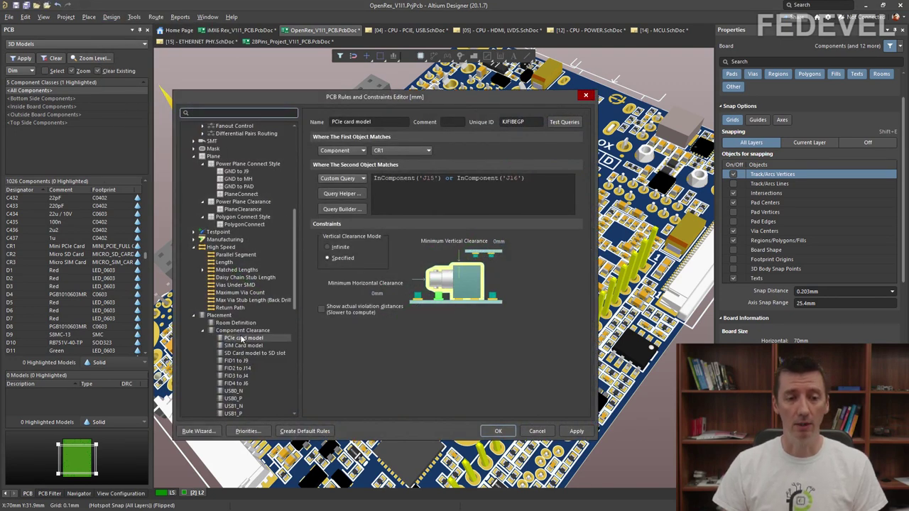
pyautogui.moveTo(308, 95); pyautogui.dragTo(284, 328)
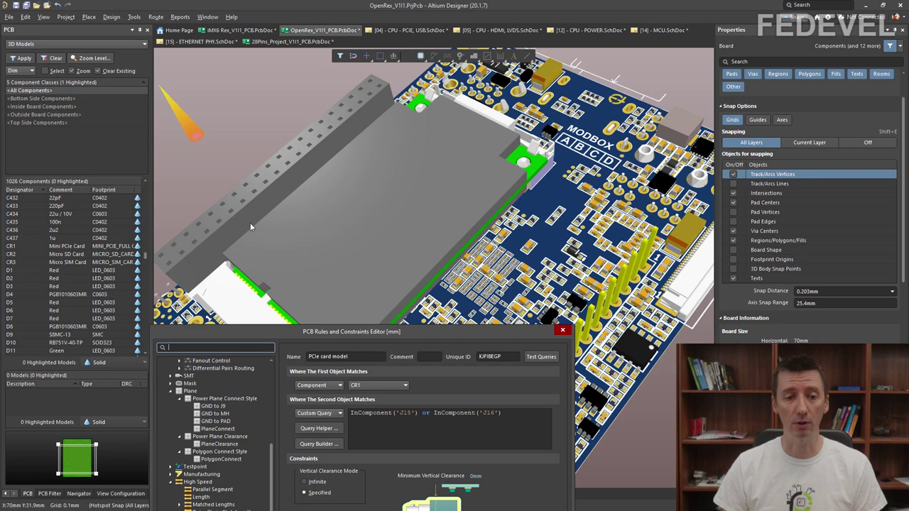
pyautogui.moveTo(312, 332); pyautogui.dragTo(339, 85)
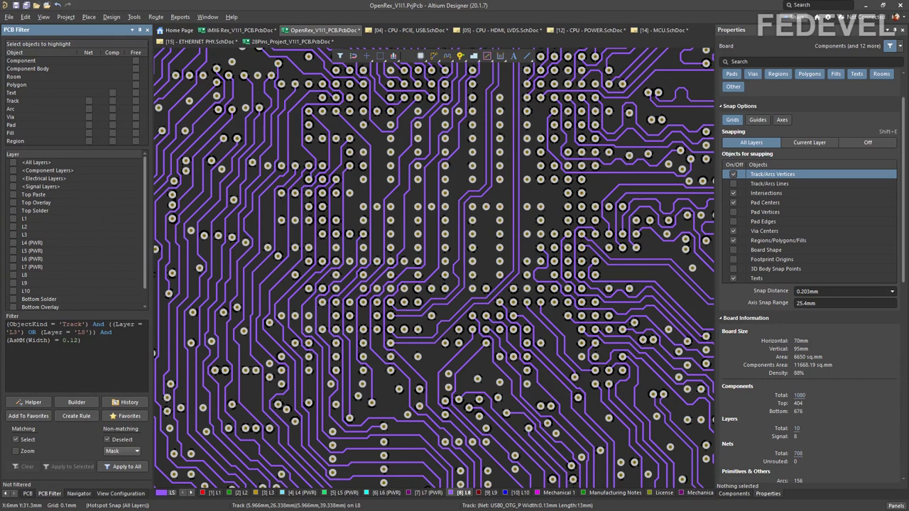
# Step: Select the entire PCB filter query for 0.12 mm tracks on layers L3 and L8
pyautogui.moveTo(103, 347); pyautogui.dragTo(7, 323)
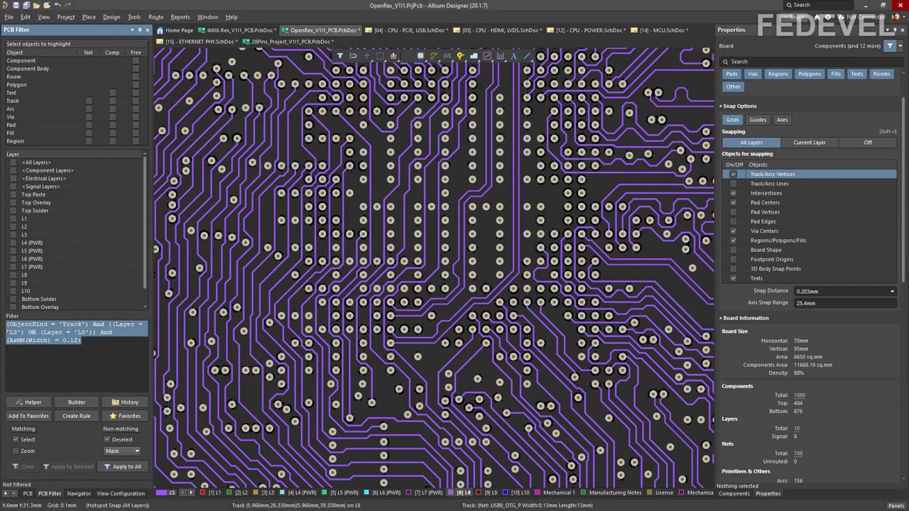